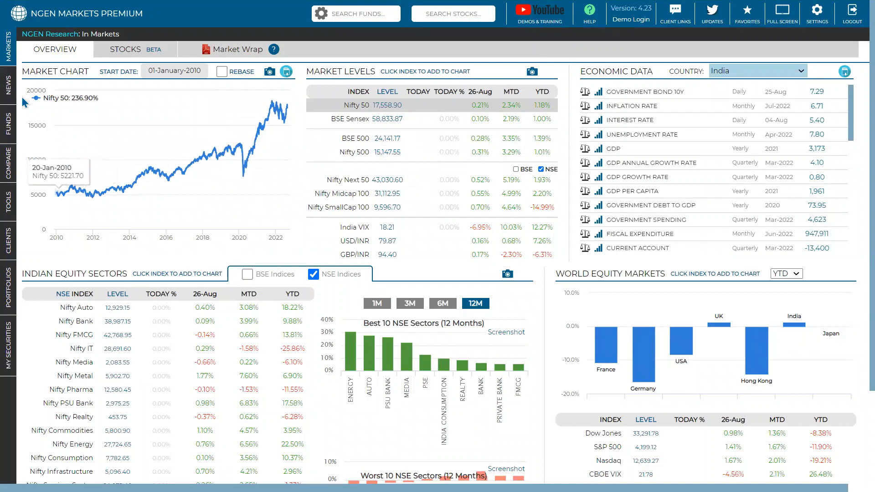
Open the fund screener and filter the list to the Mid Cap Fund equity category
mouse_move(12, 128)
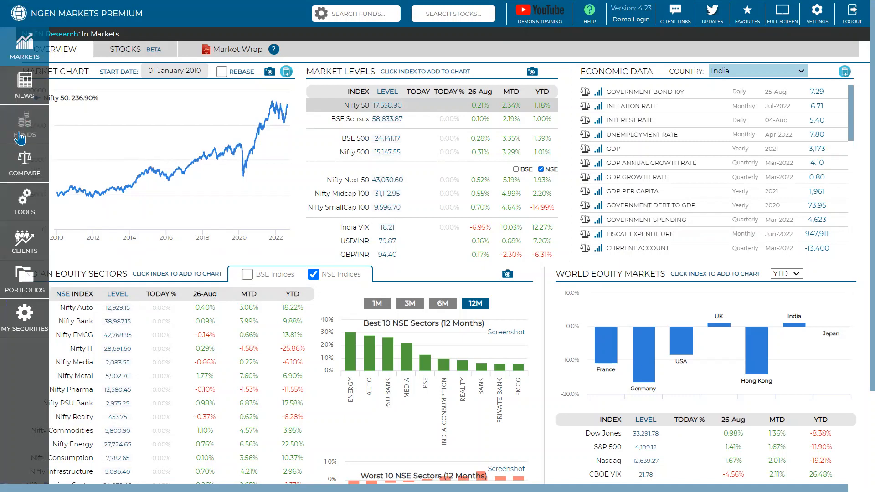
click(19, 134)
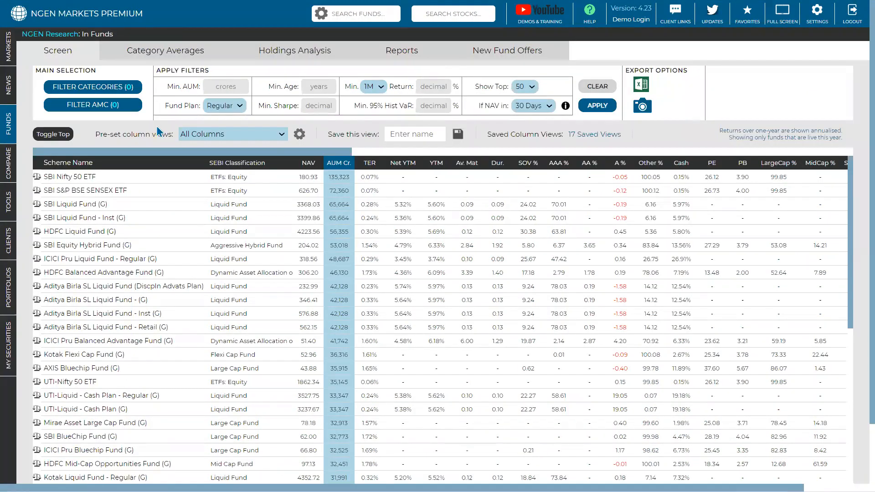
click(127, 89)
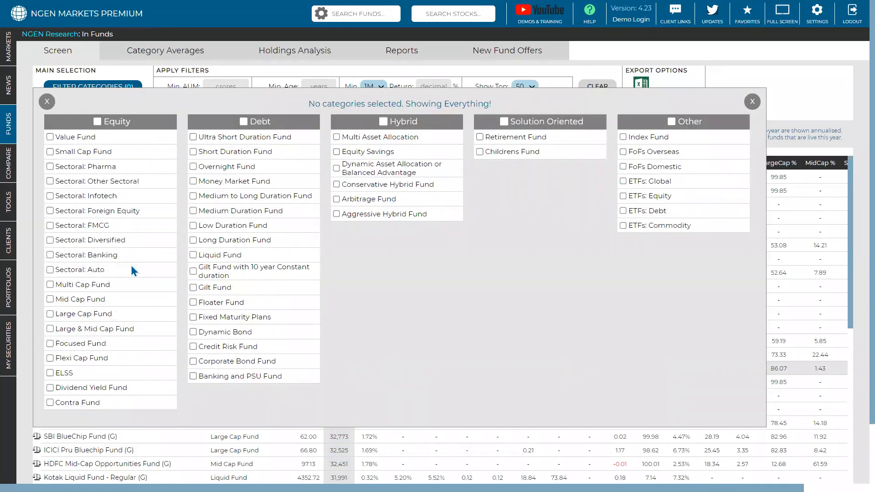
click(50, 299)
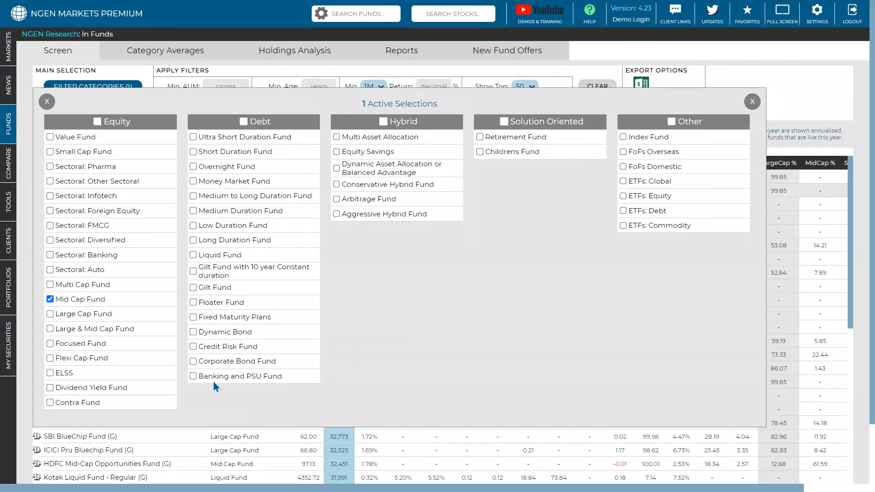
click(752, 103)
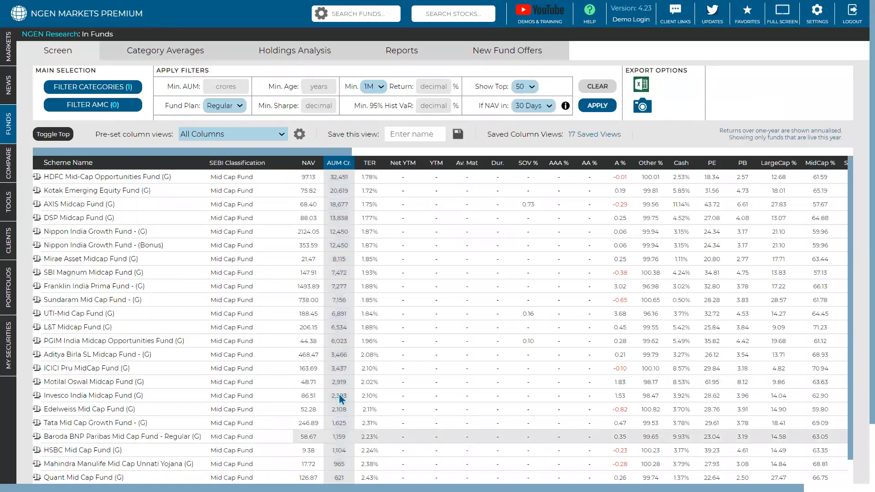
Filter the funds to all AMCs except Tata, Trust and Taurus Mutual Fund
click(87, 109)
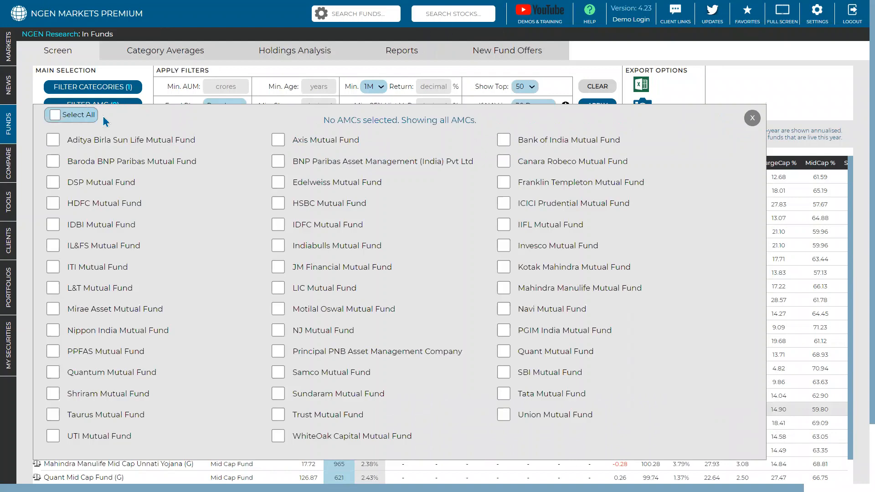
click(55, 115)
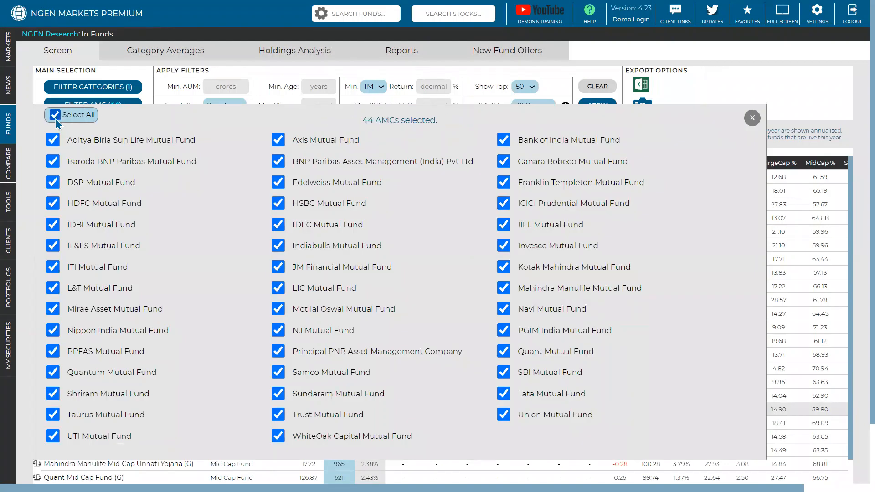
click(503, 393)
click(278, 414)
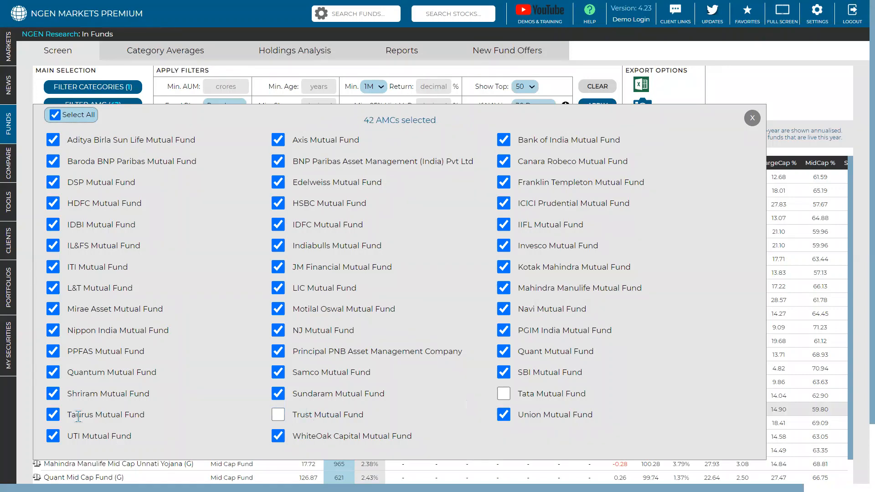
click(52, 414)
click(754, 120)
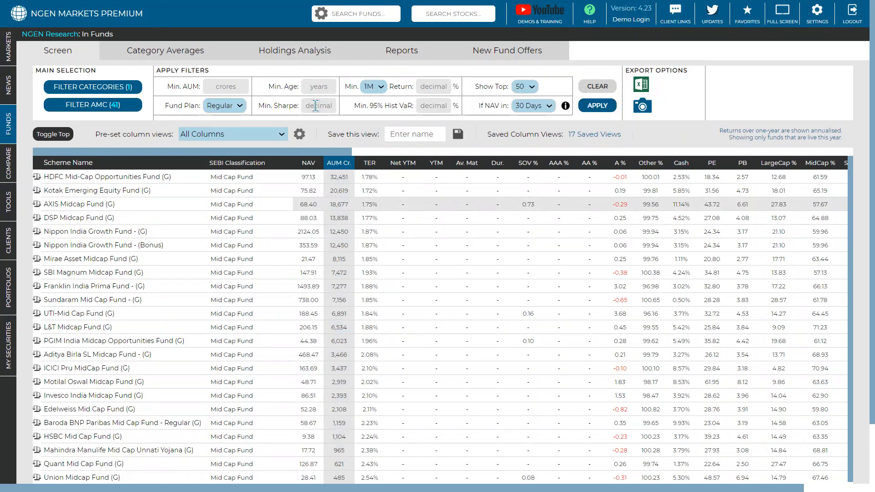
Apply filters for a minimum AUM of 1500 crores, minimum age of 7 years and minimum Sharpe of 0.20
click(223, 88)
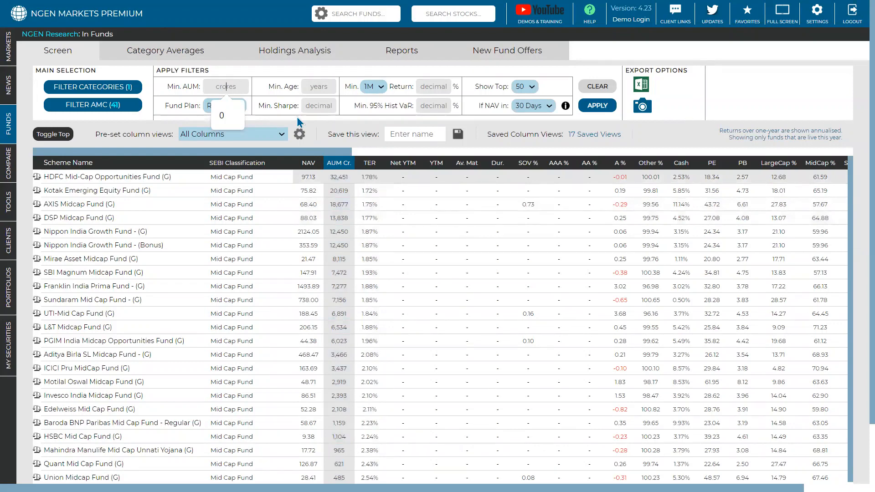
text(1500)
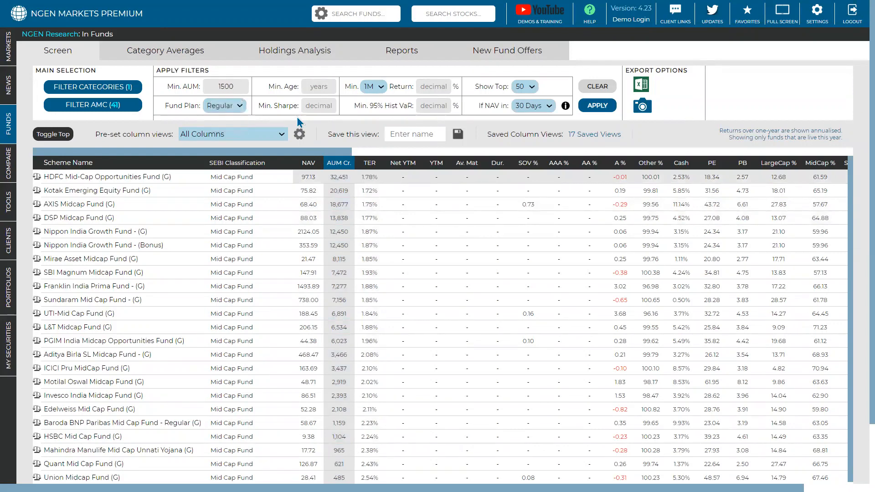
click(312, 85)
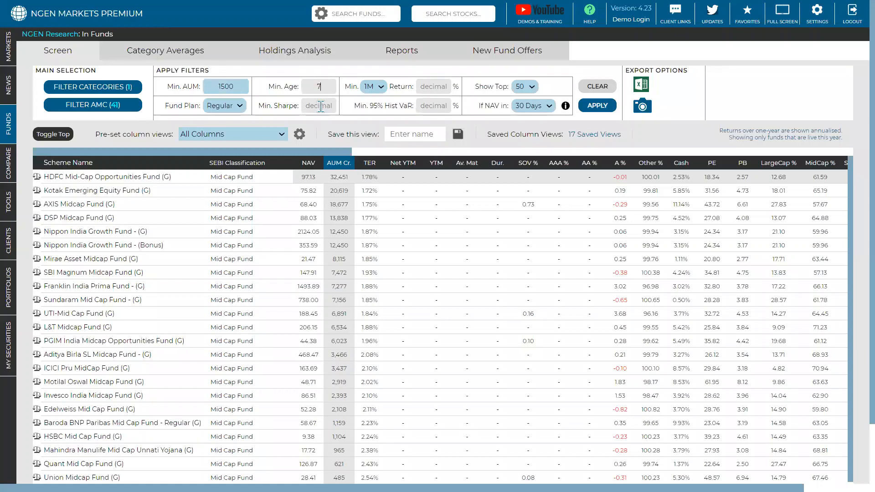
click(320, 106)
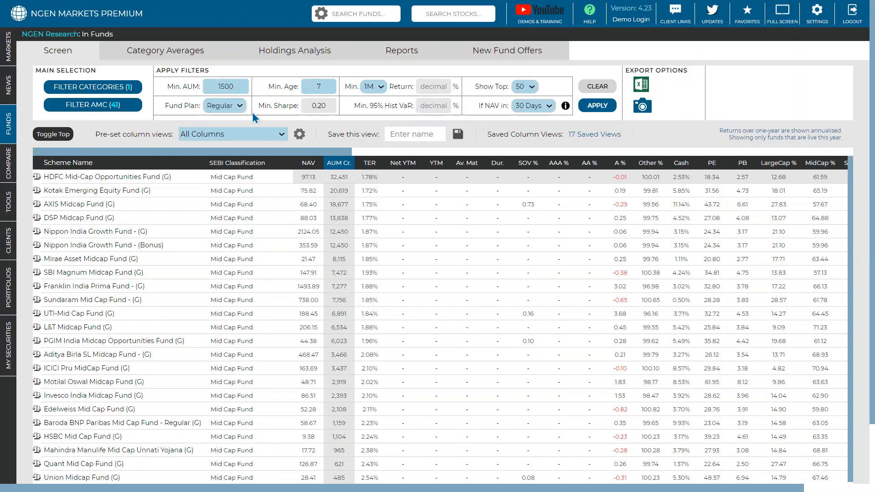
click(601, 109)
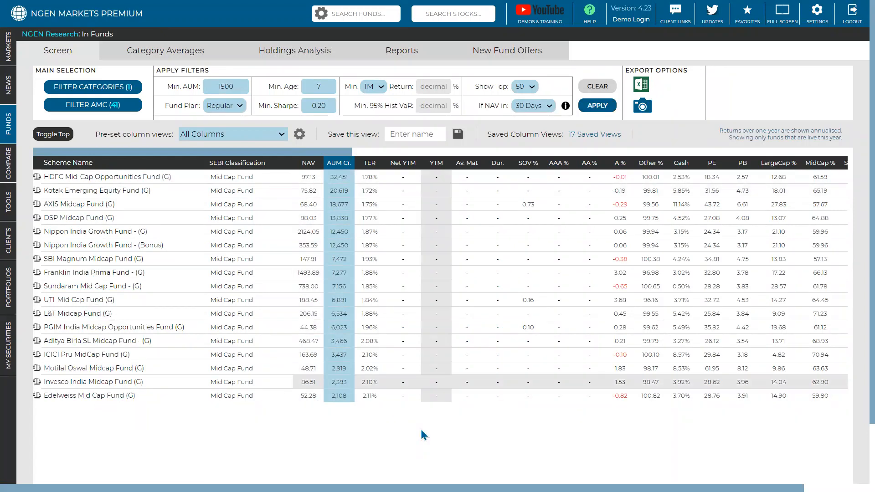
click(72, 90)
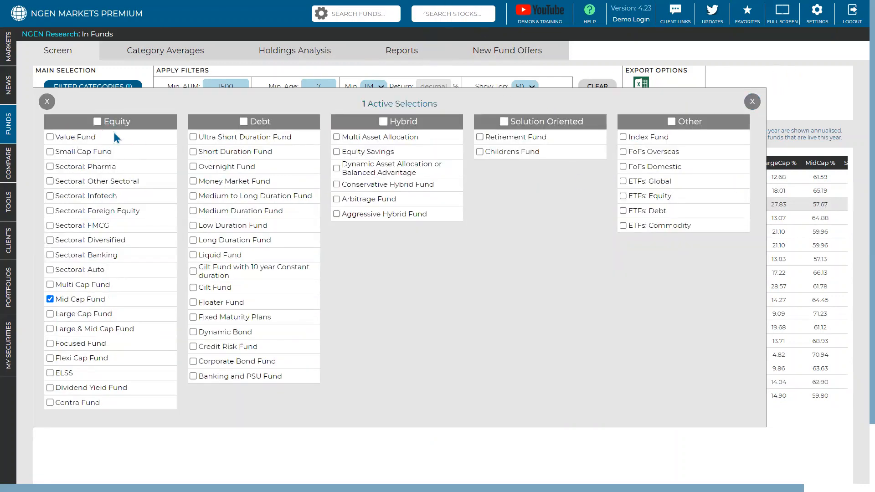
click(752, 102)
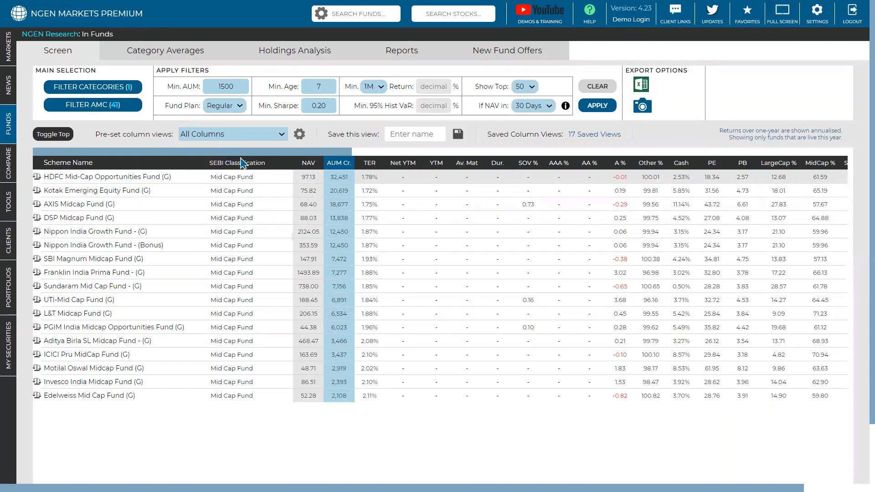
Show the Equity Columns preset view and sort the filtered funds by Sharpe, highest first
scroll(267, 163, right, 5)
scroll(428, 168, right, 10)
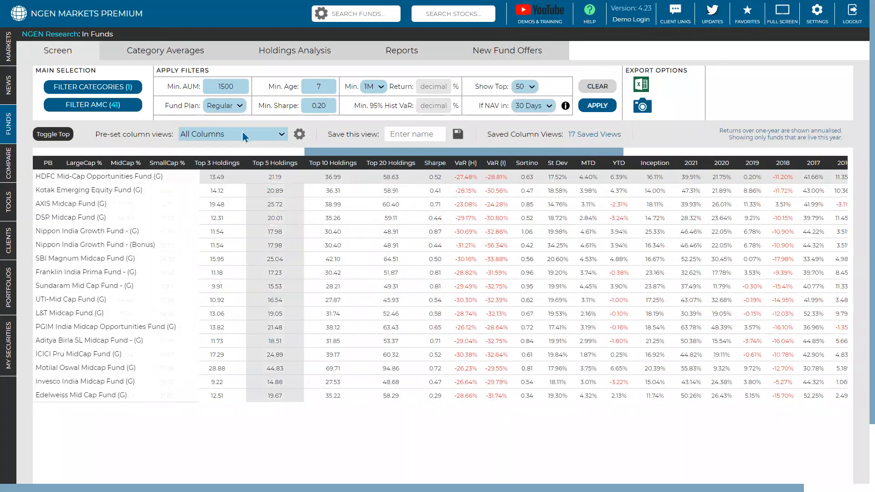
click(243, 133)
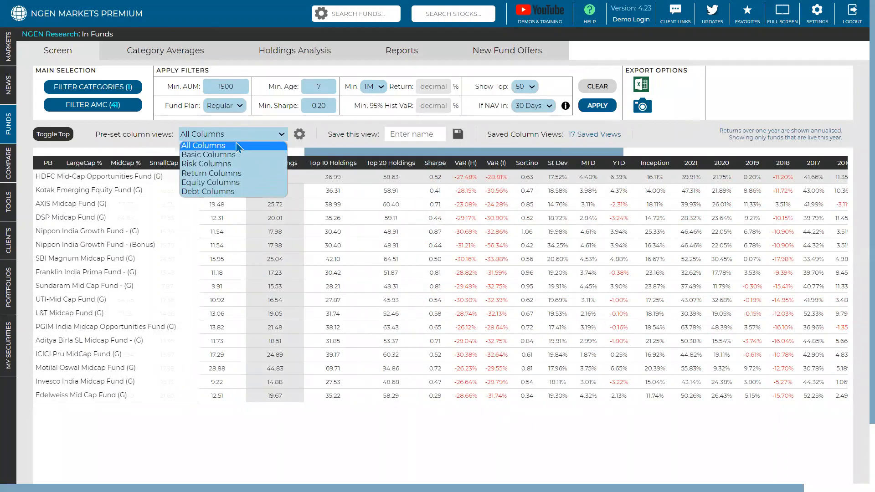
click(220, 183)
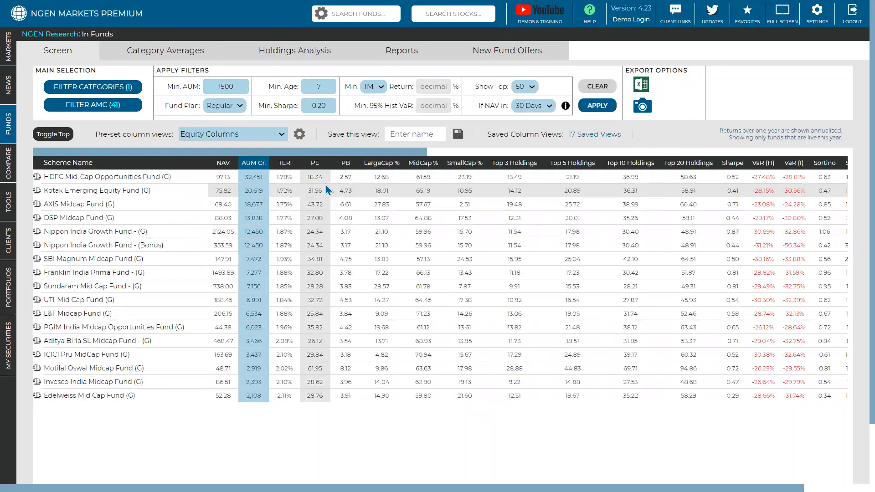
drag(369, 154, 475, 154)
click(514, 164)
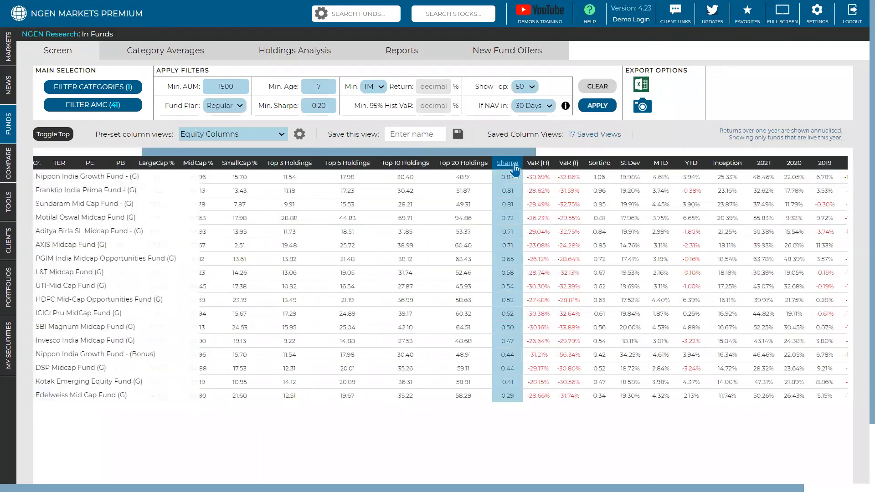
Add the screened mid cap funds to the comparison list and open the fund comparison
drag(265, 154, 76, 173)
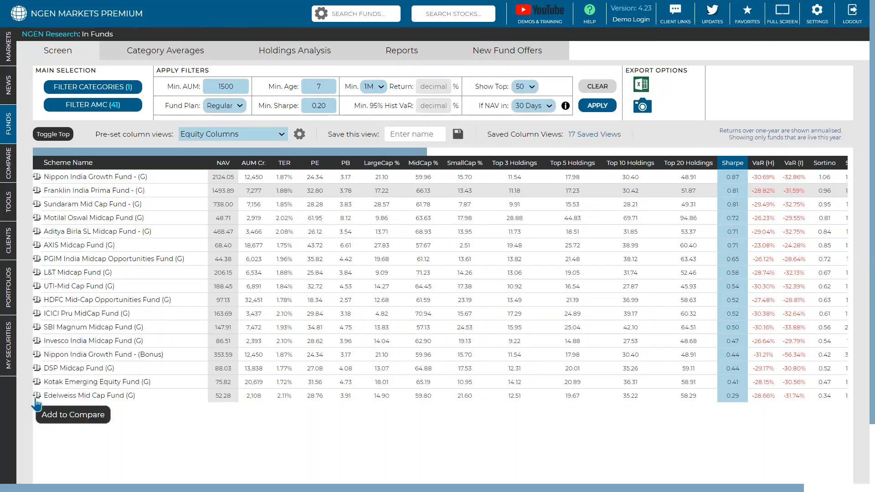
mouse_move(7, 213)
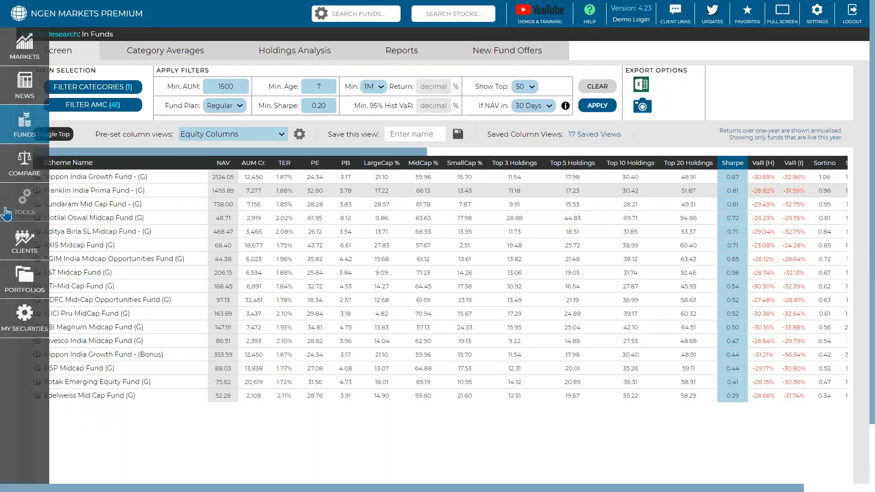
click(13, 171)
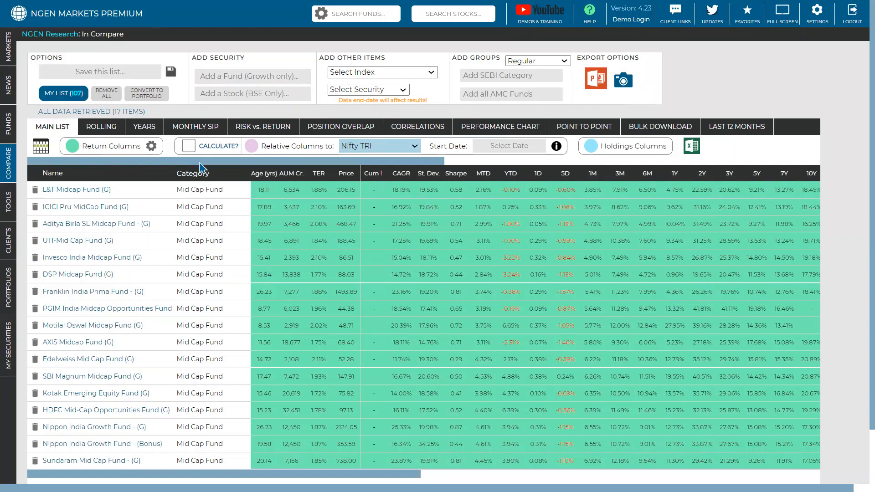
Recalculate the return columns with a custom start date of 03-August-2015
drag(196, 162, 142, 177)
click(151, 146)
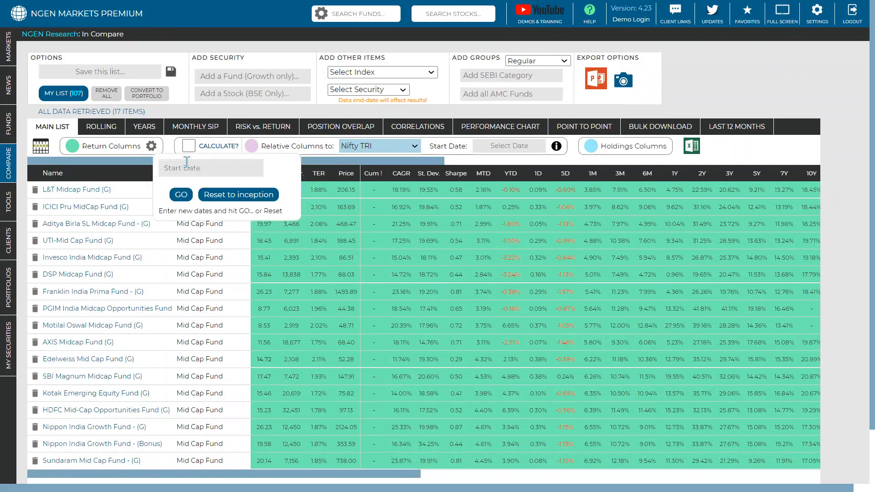
click(179, 167)
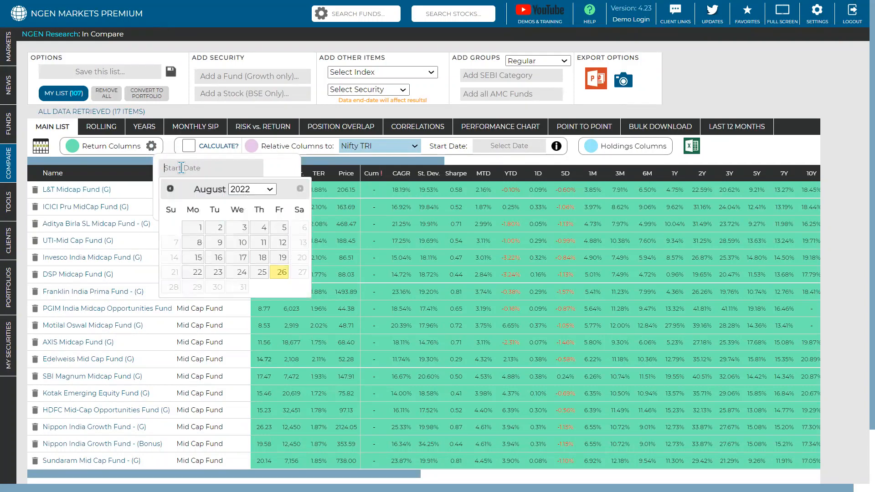
click(240, 189)
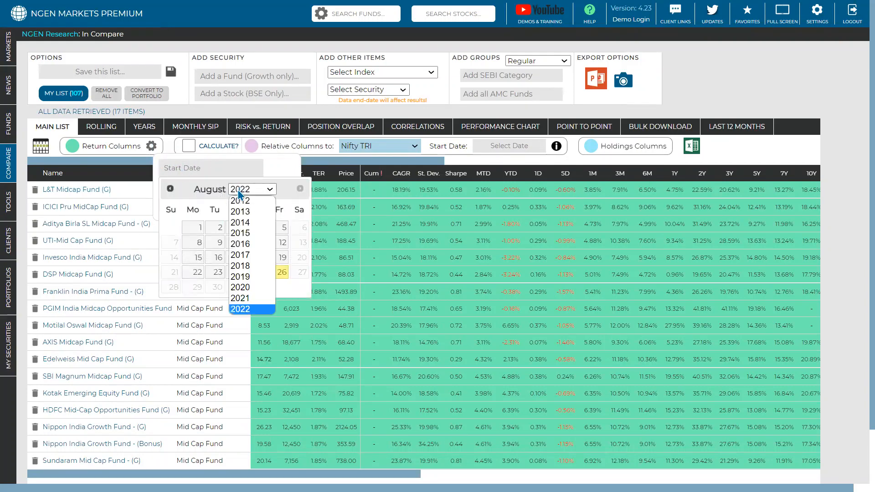
click(240, 233)
click(200, 242)
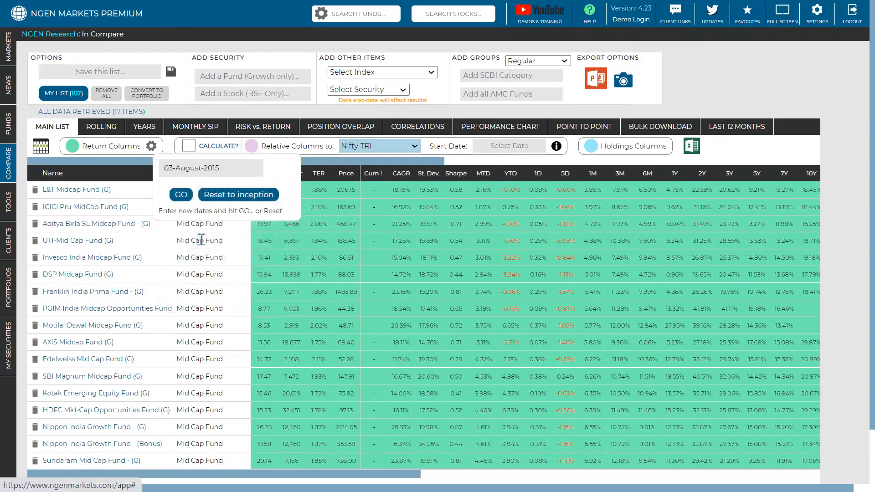
click(184, 199)
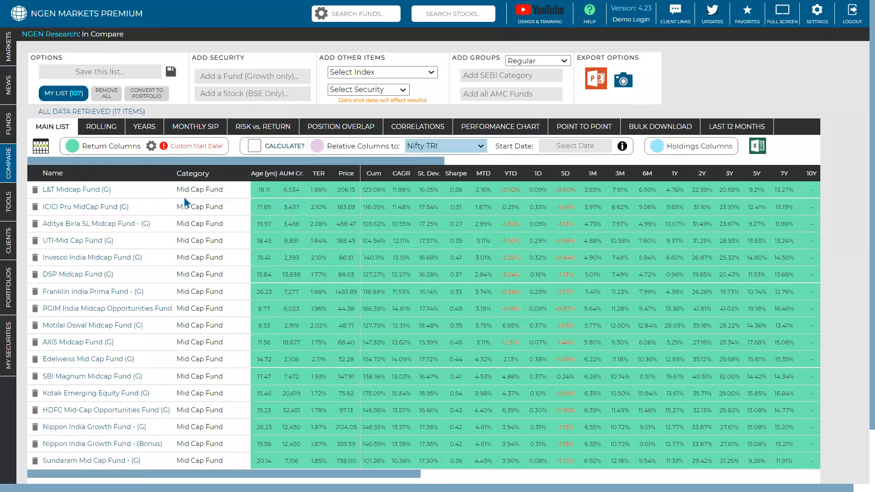
click(158, 150)
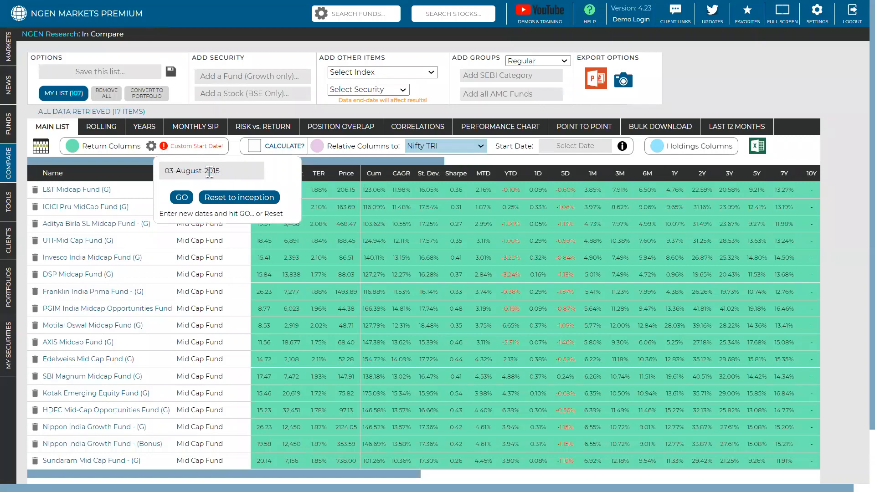
click(343, 162)
mouse_move(331, 163)
mouse_down()
mouse_move(375, 166)
mouse_move(325, 165)
mouse_up()
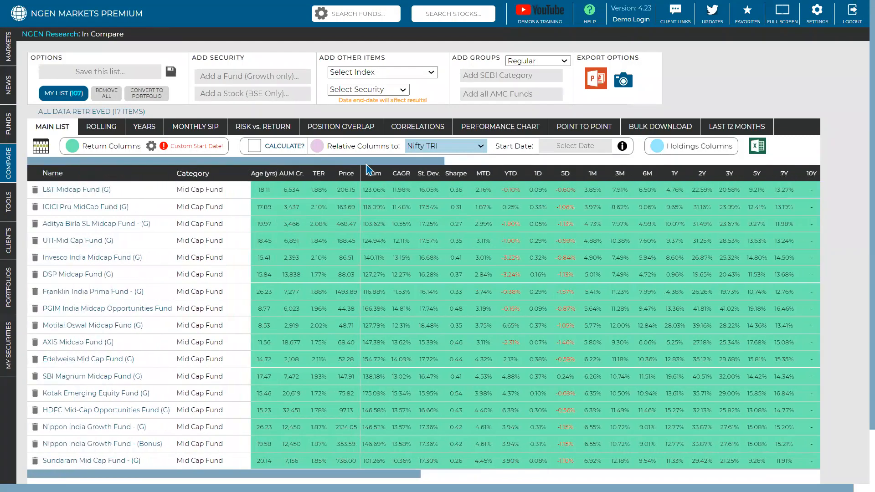
Sort the compared funds by CAGR, highest first, and look through the whole list
click(402, 176)
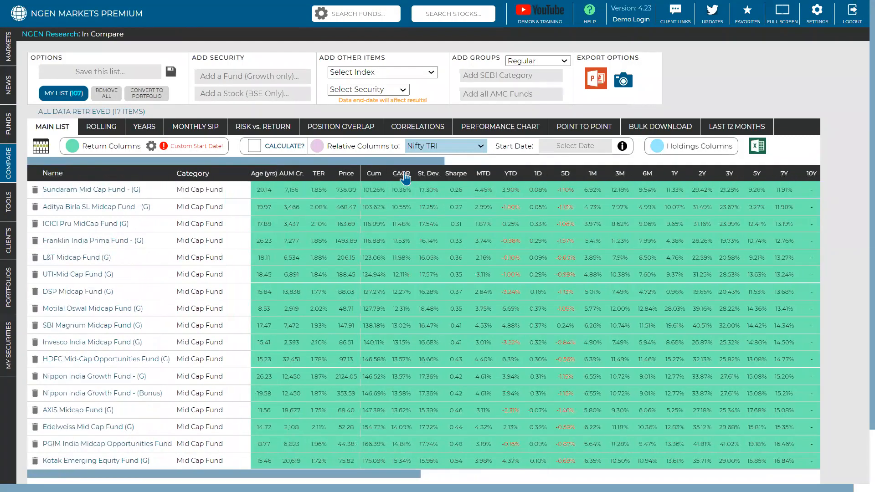
click(403, 175)
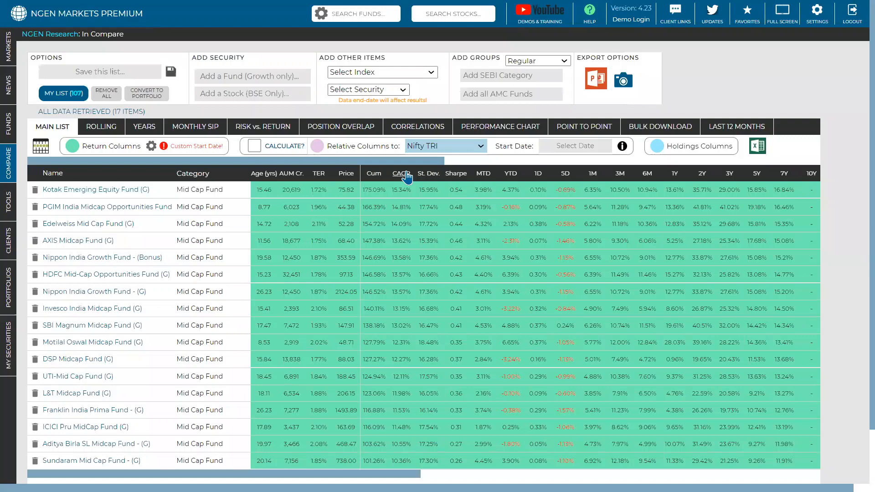
scroll(375, 309, down, 2)
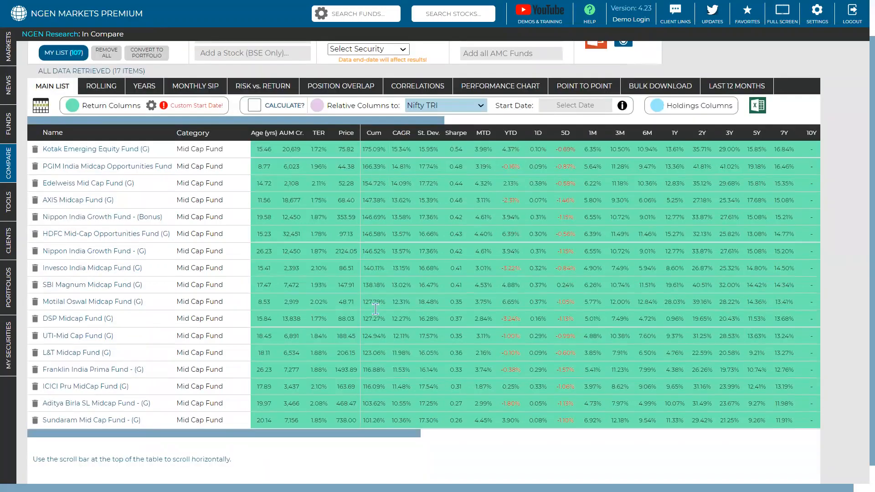
scroll(375, 310, up, 2)
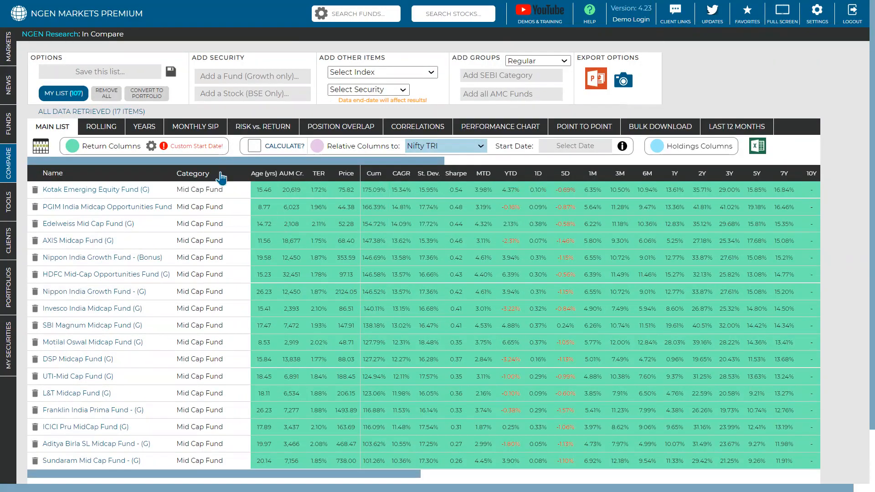
Remove the custom start date from the return columns by resetting them to inception
drag(173, 144, 214, 149)
click(169, 149)
click(151, 146)
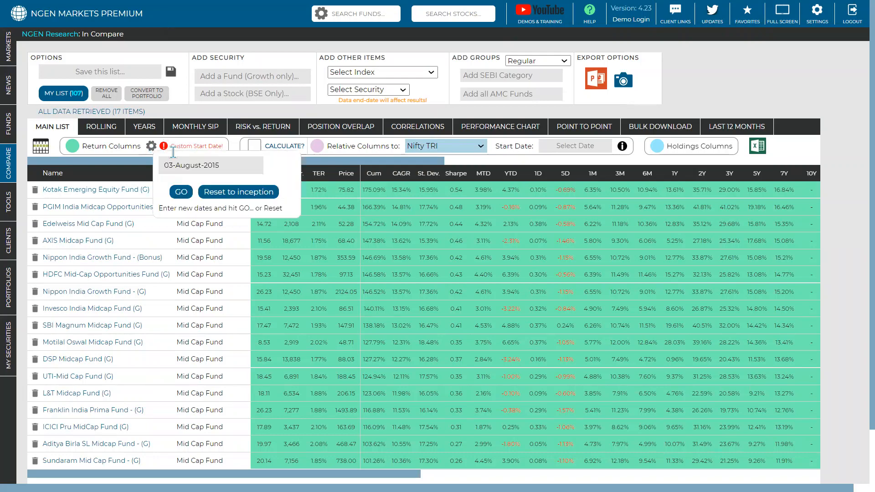
click(225, 190)
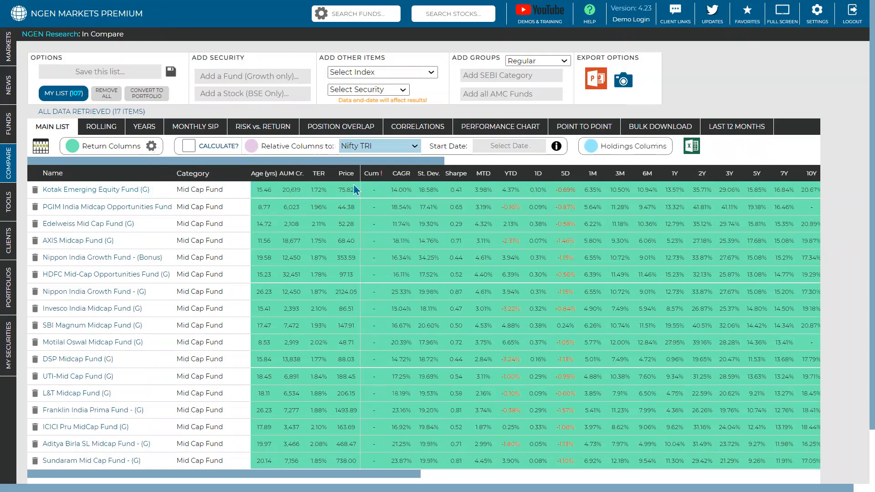
Look across the comparison table's return, relative and holdings columns, and remove Sundaram Mid Cap Fund - (G) from the list
drag(382, 162, 628, 177)
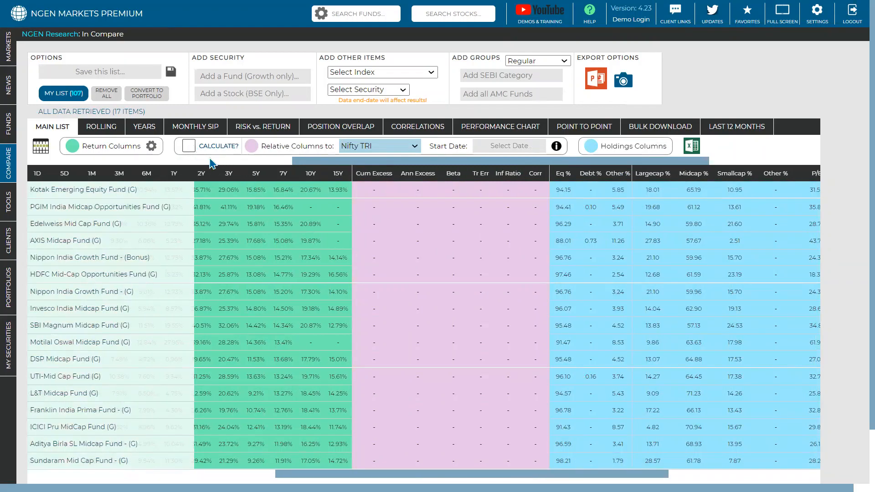
drag(317, 162, 6, 180)
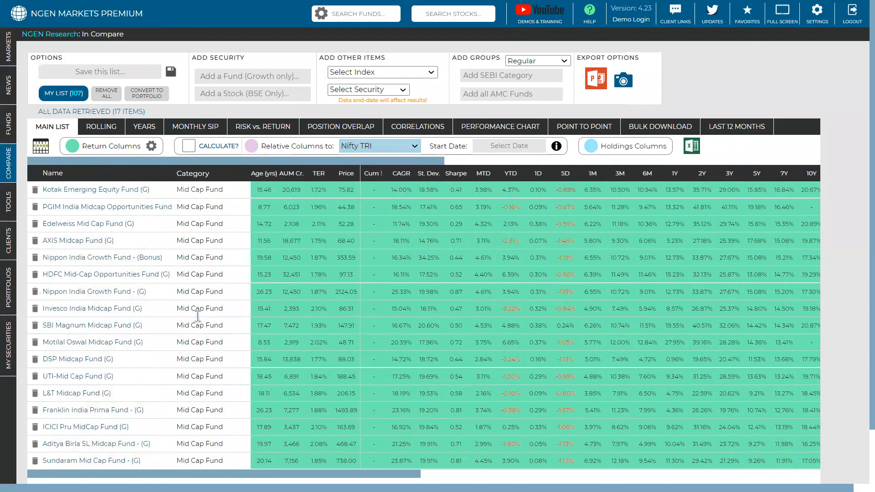
click(35, 460)
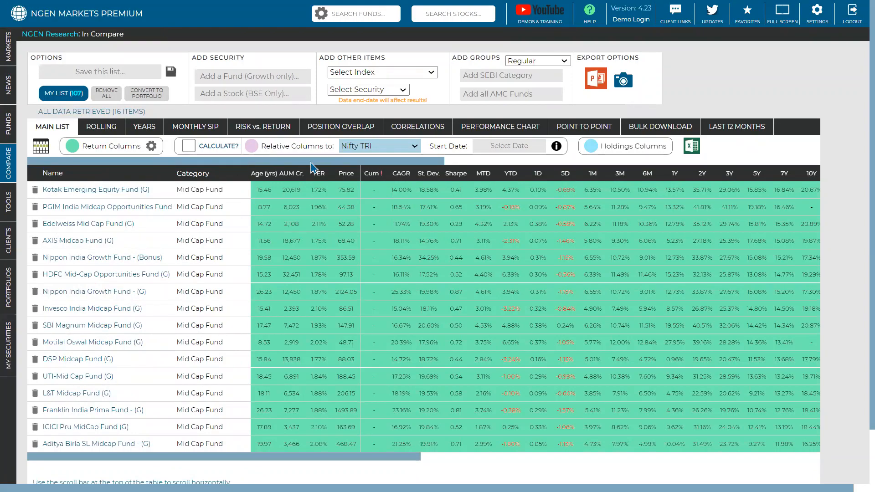
Calculate the relative columns against Nifty TRI and check the definition of the annualised excess return
drag(239, 163, 492, 163)
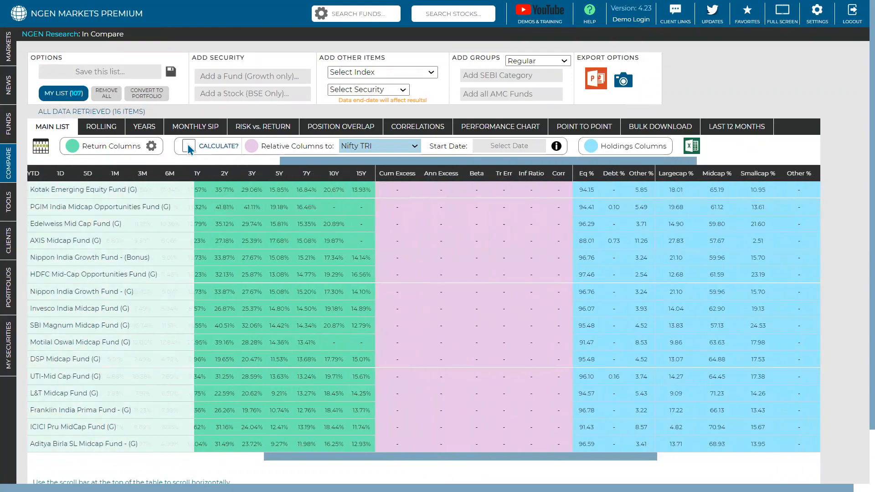
click(189, 147)
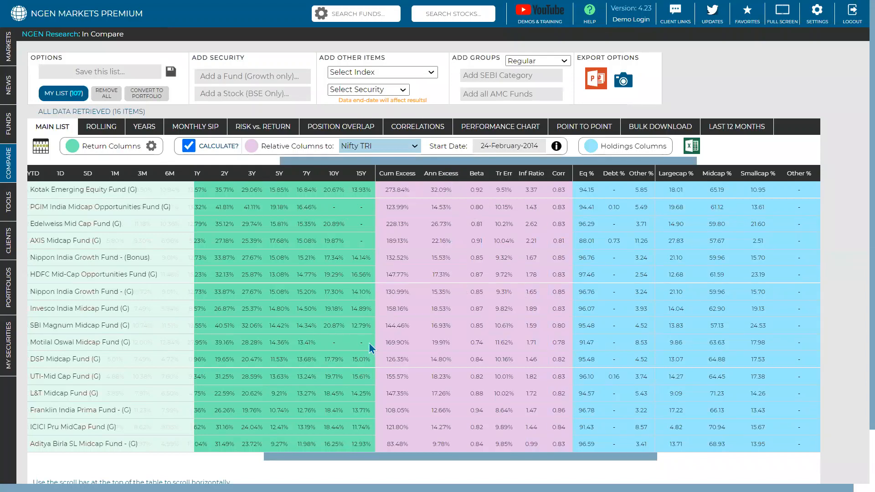
scroll(416, 173, left, 3)
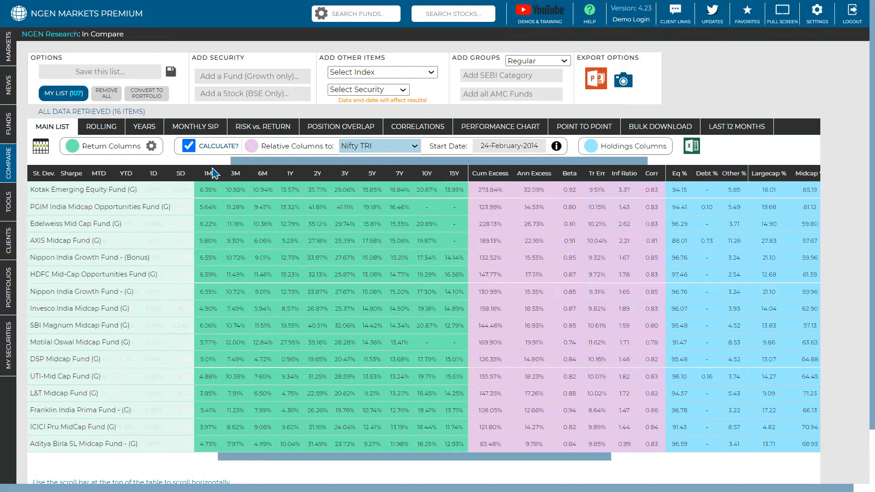
drag(213, 168, 418, 174)
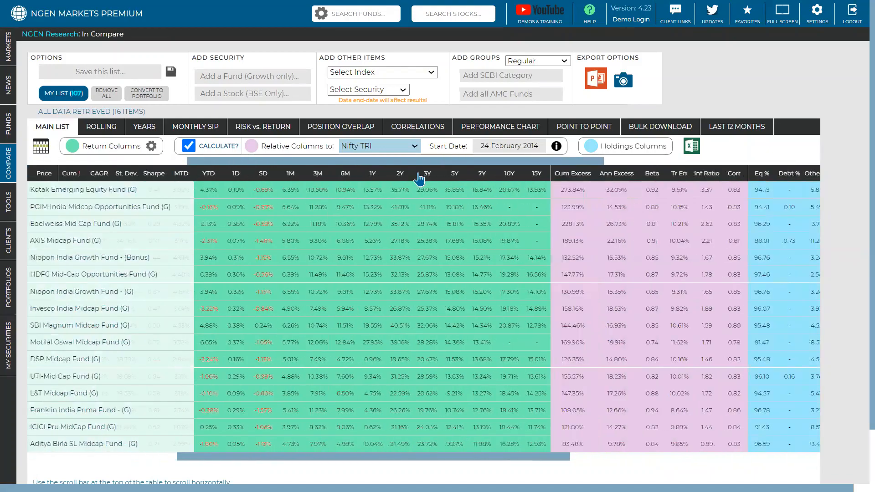
scroll(418, 178, right, 3)
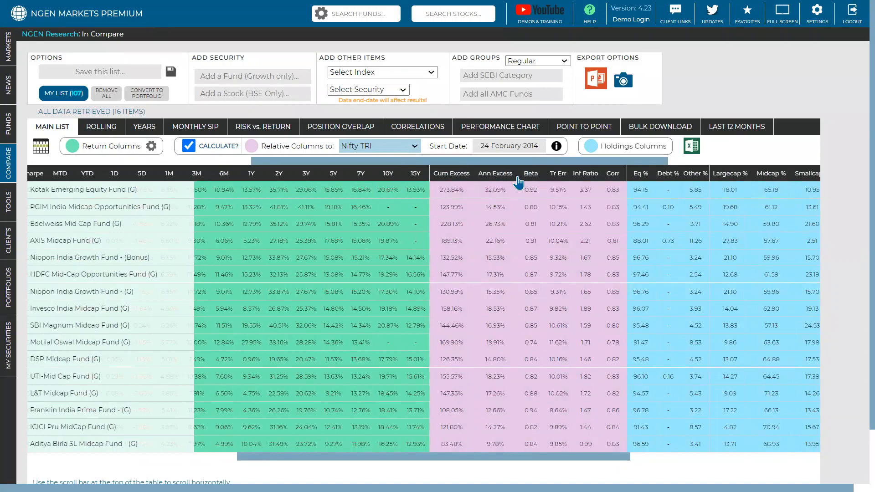
mouse_move(506, 182)
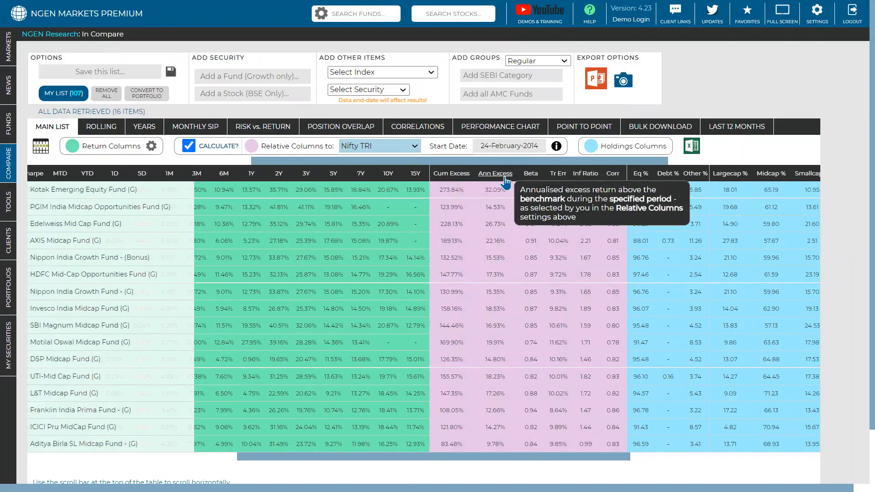
Switch the relative columns' benchmark to Nifty Midcap 100 and sort the funds by annualised excess return, lowest first
click(389, 146)
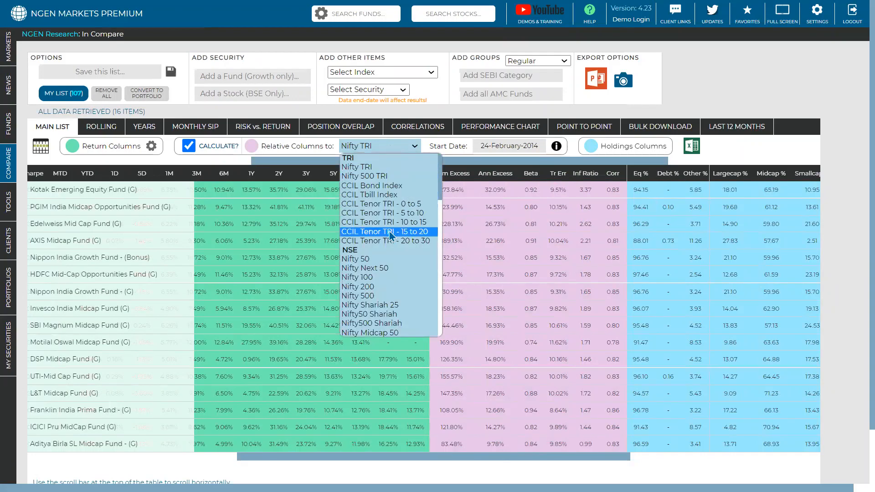
scroll(389, 232, down, 3)
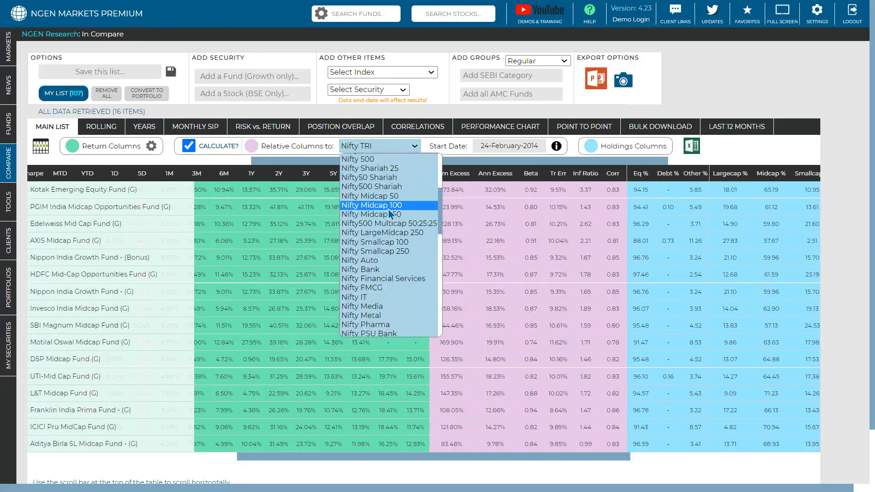
click(389, 206)
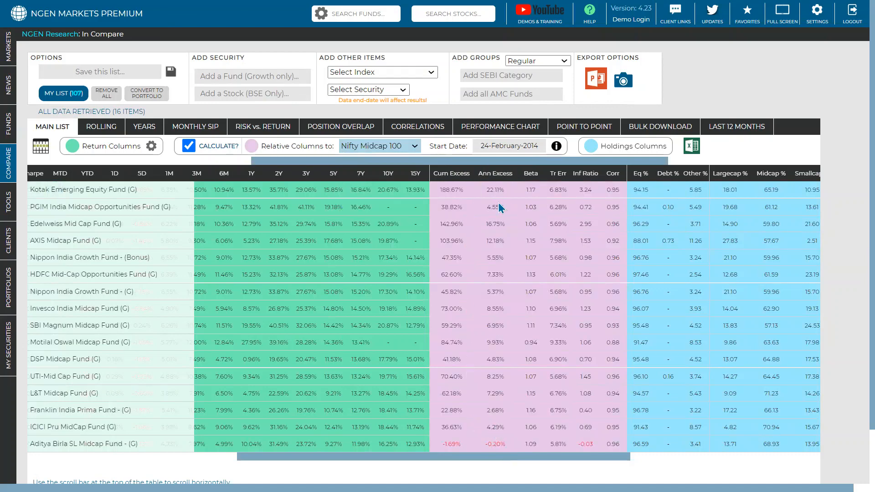
click(497, 174)
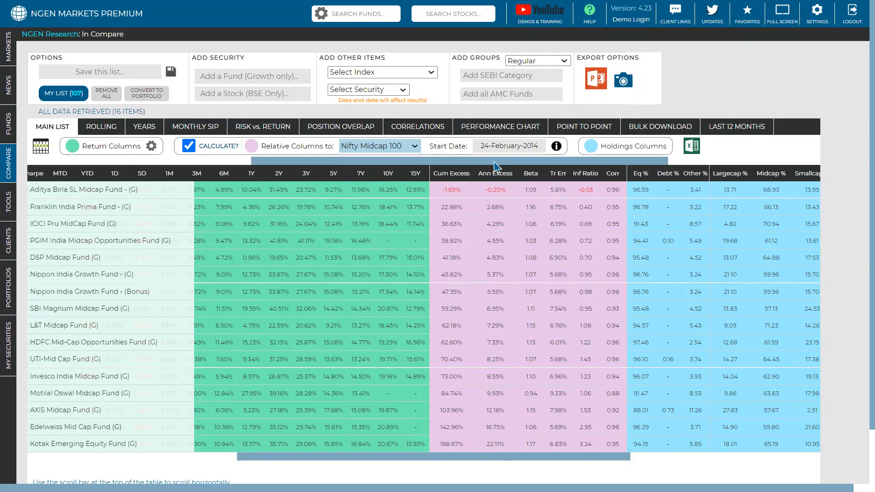
Sort the compared funds by age, youngest first, and check the relative columns' start date in its calendar
drag(496, 164, 260, 175)
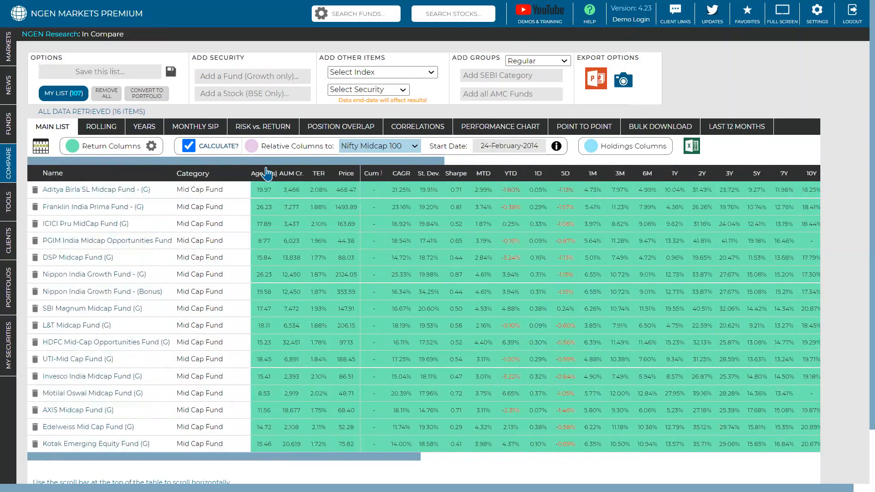
click(257, 174)
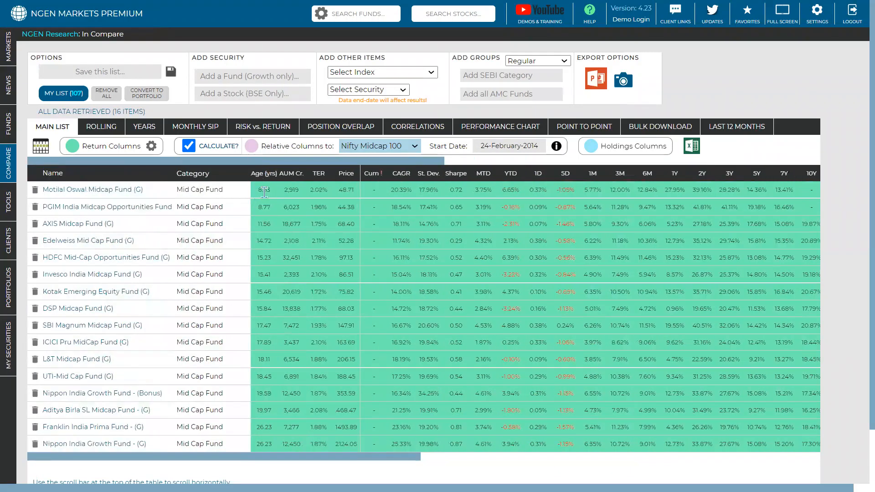
double_click(264, 191)
click(510, 151)
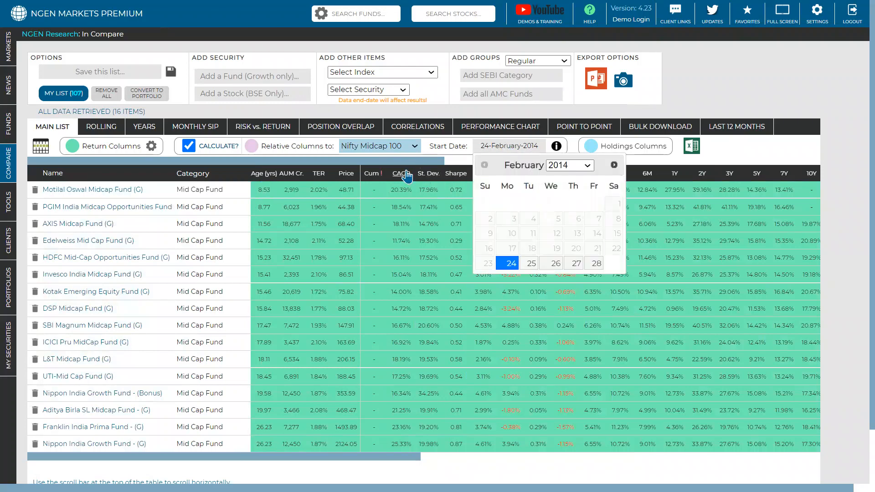
Rank the funds by beta and by tracking error against the benchmark, lowest first in each case
drag(429, 162, 631, 172)
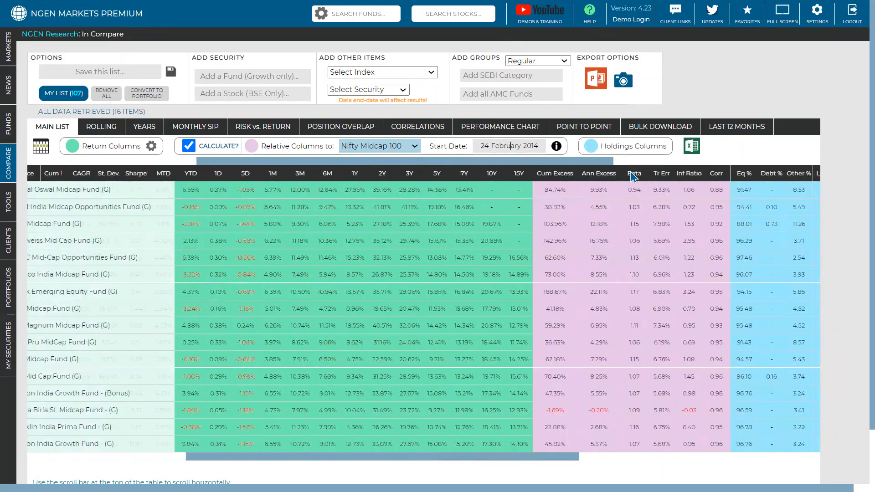
mouse_move(447, 180)
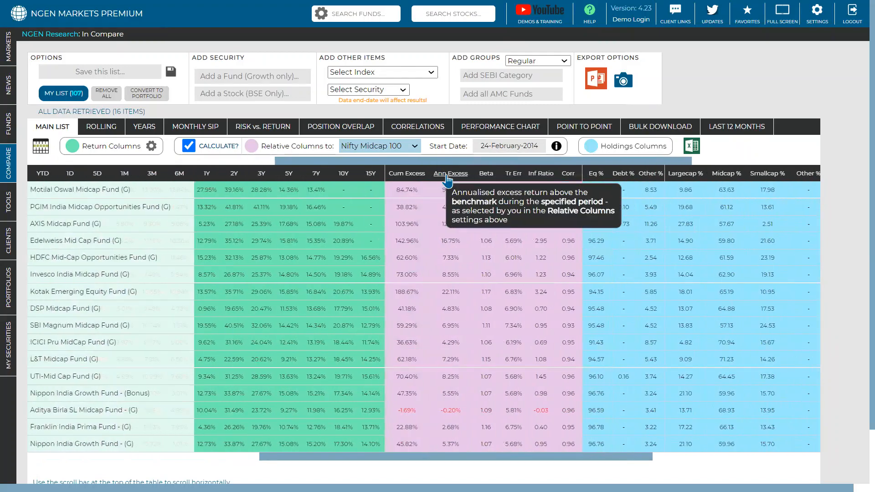
click(487, 175)
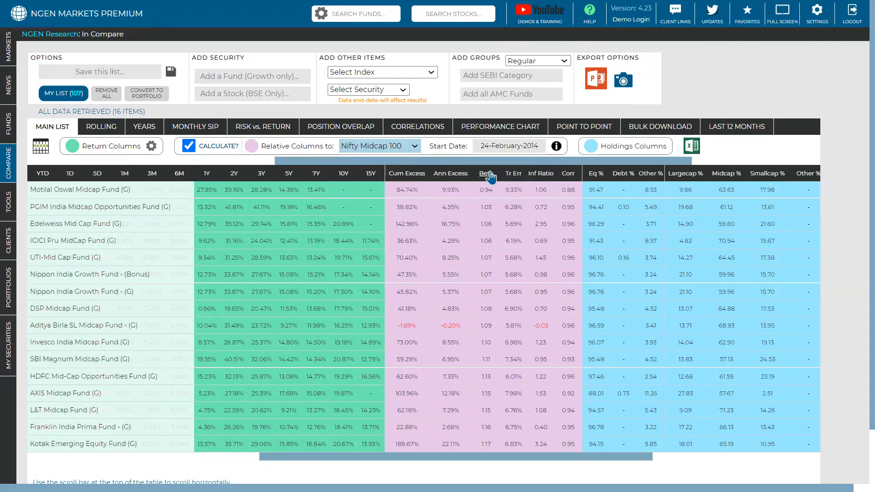
click(513, 177)
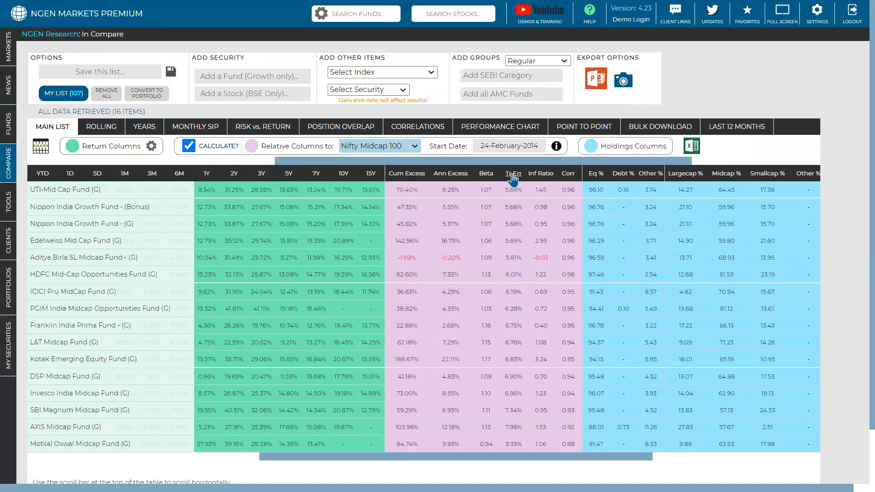
Rank the funds by information ratio in both orders, and by correlation to the benchmark, lowest first
click(513, 178)
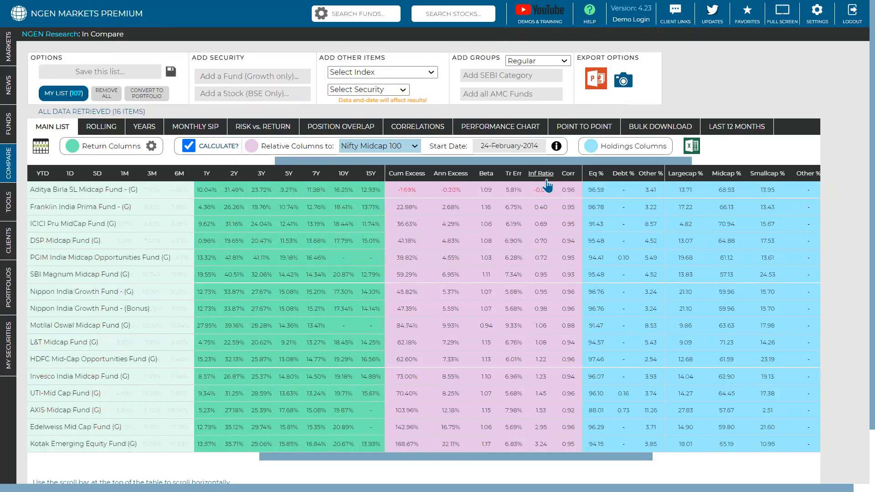
click(543, 176)
double_click(451, 189)
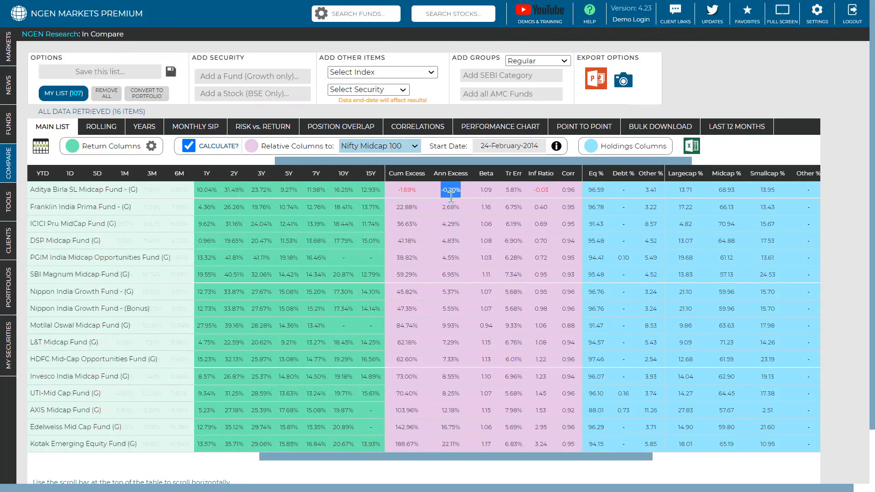
double_click(541, 190)
click(542, 179)
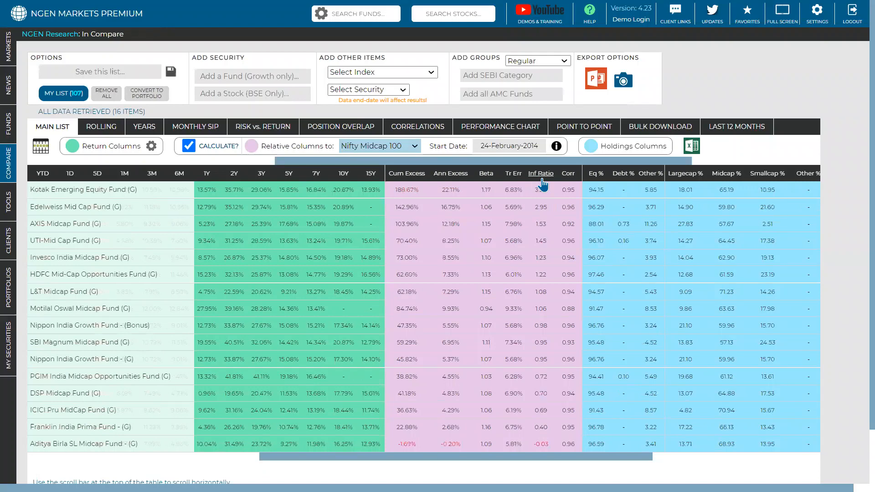
click(566, 175)
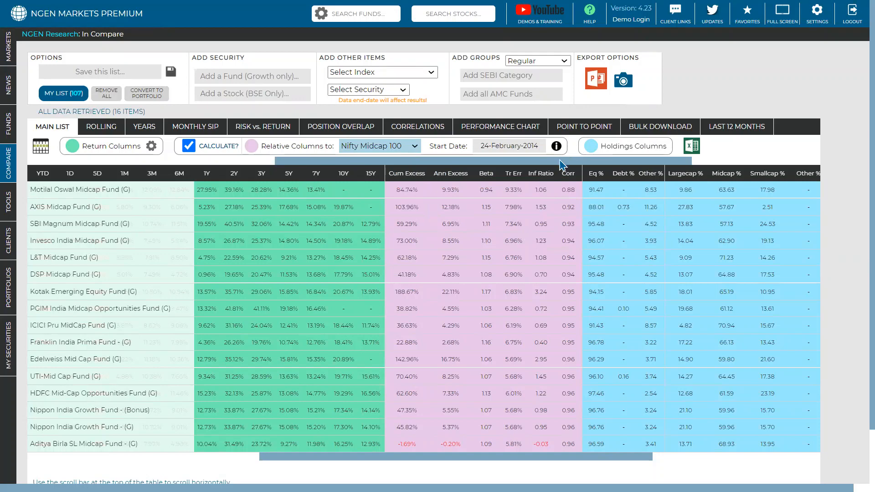
Sort the holdings data by midcap percentage, first from highest and finally from lowest
drag(561, 162, 714, 177)
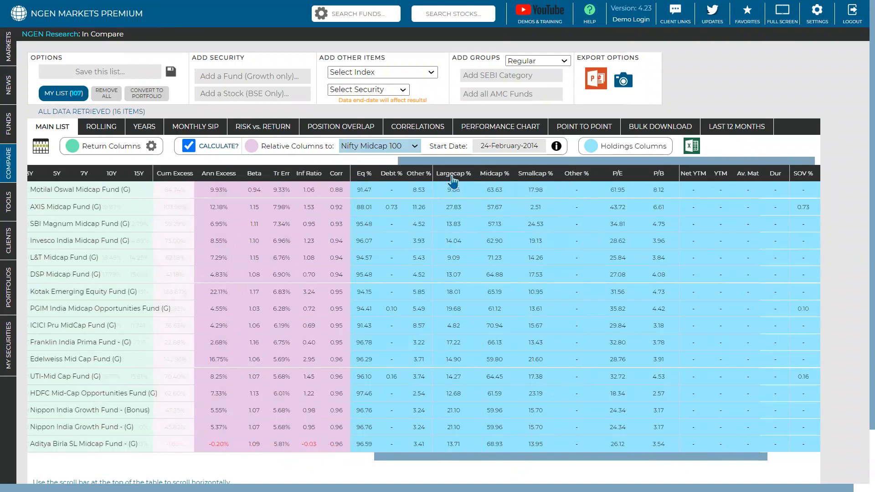
click(499, 179)
click(499, 179)
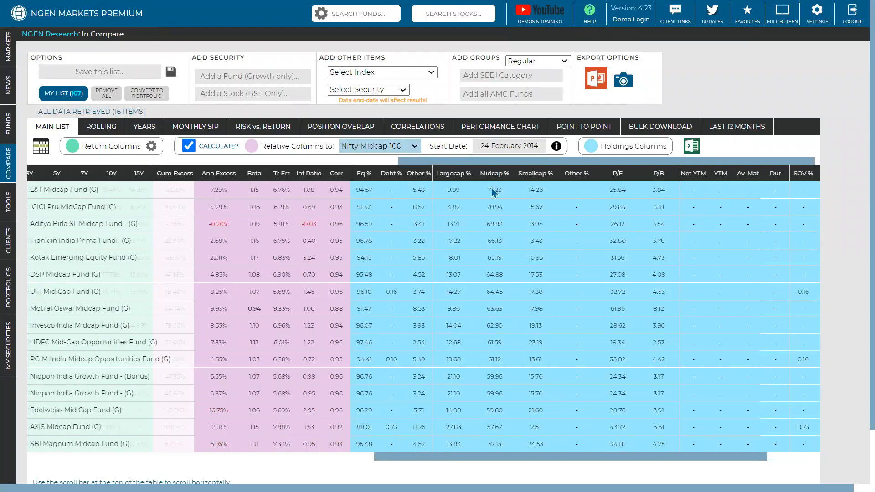
double_click(496, 191)
click(494, 174)
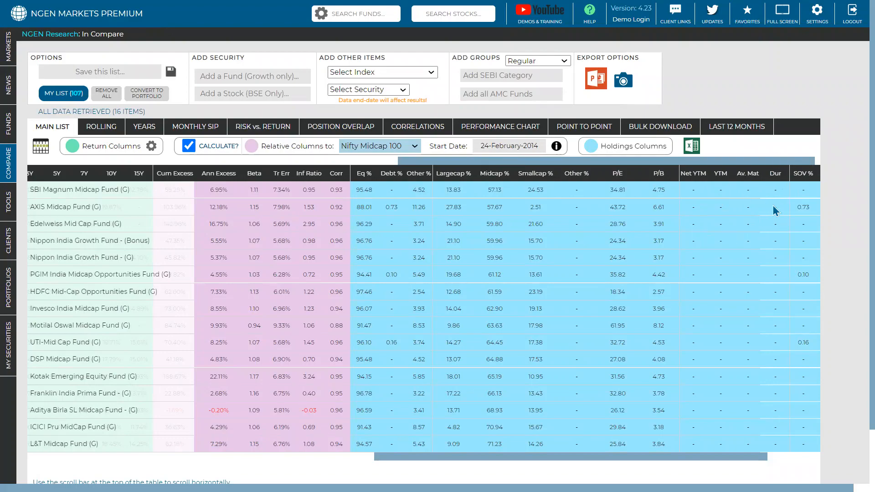
Run the 260-day rolling returns analysis for the compared funds using the Absolute methodology and the Simple Returns statistic
drag(683, 161, 264, 137)
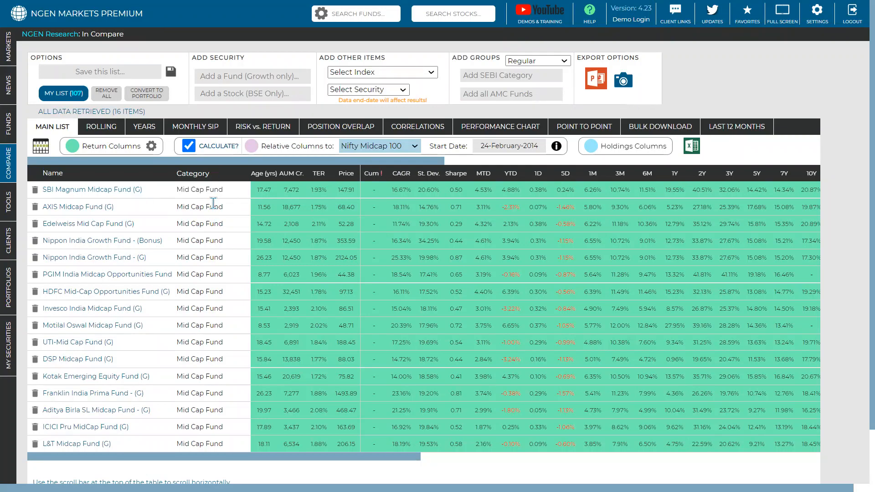
click(104, 133)
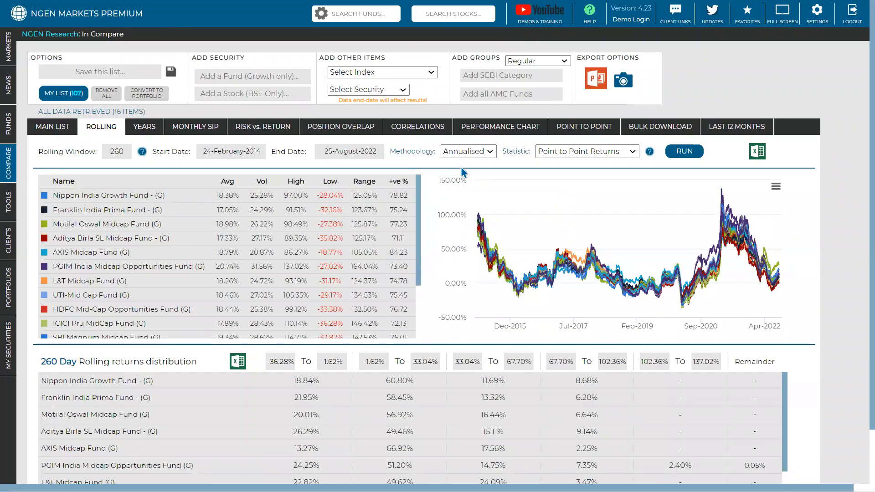
click(475, 152)
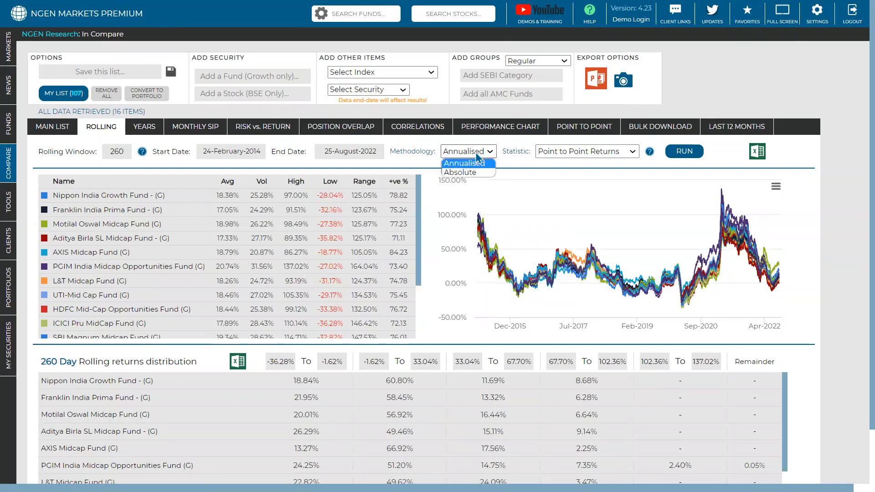
click(462, 175)
click(590, 153)
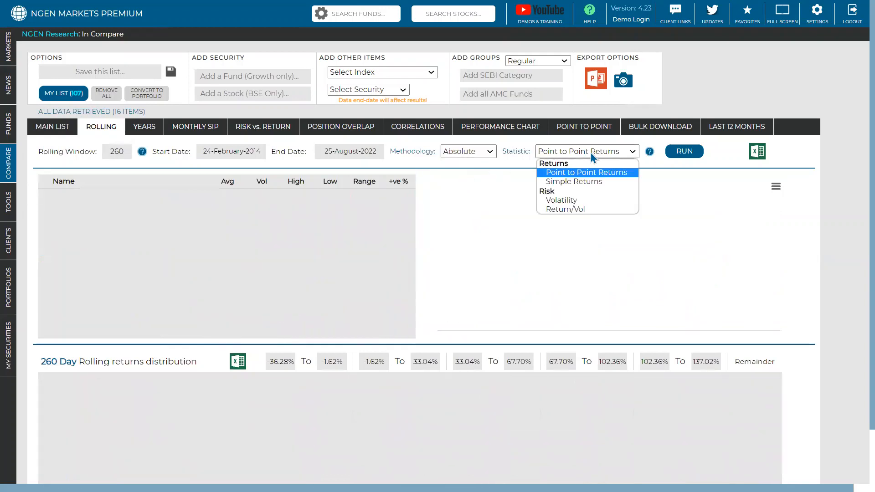
click(583, 181)
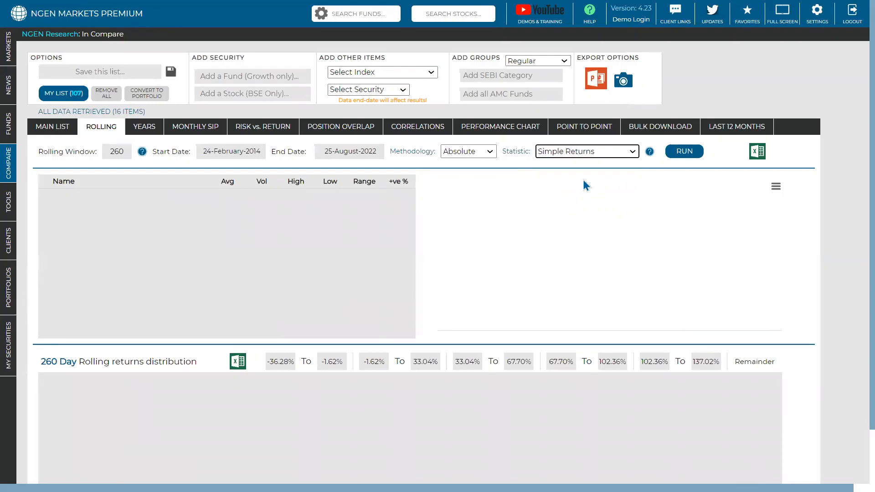
click(686, 159)
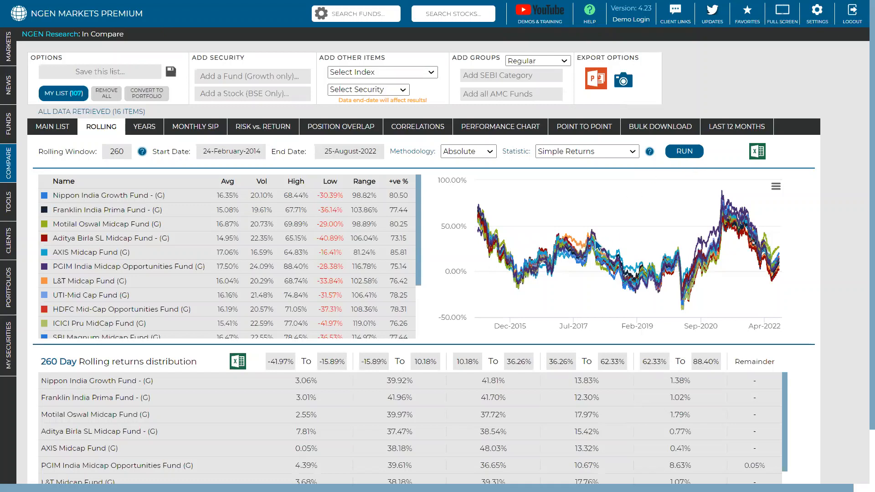
Rerun the rolling returns analysis for the compared funds with a 520-day rolling window
mouse_move(583, 244)
click(124, 152)
key(BackSpace)
key(BackSpace)
key(BackSpace)
text(520)
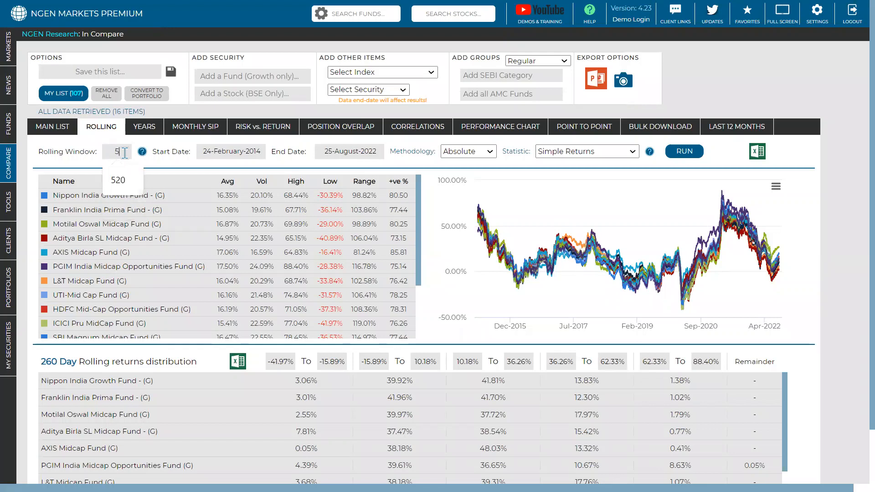
click(692, 153)
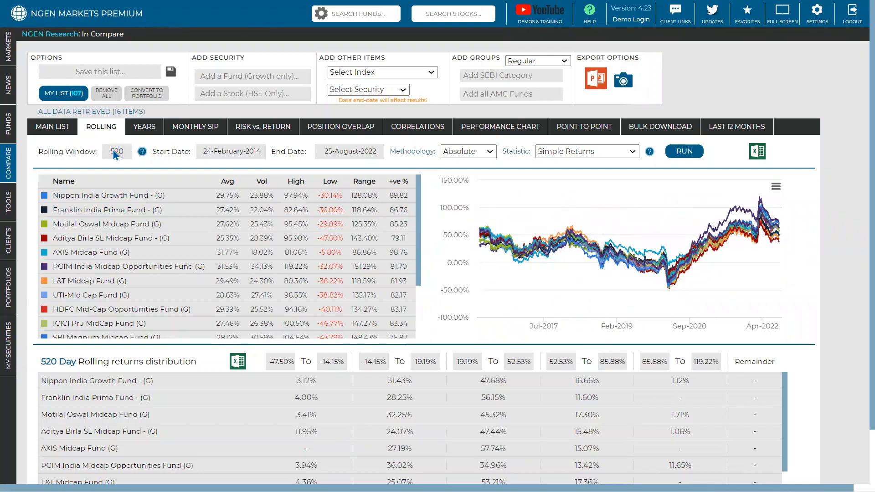
Sort the rolling returns statistics by average return, first from lowest and finally from highest
click(227, 182)
click(227, 182)
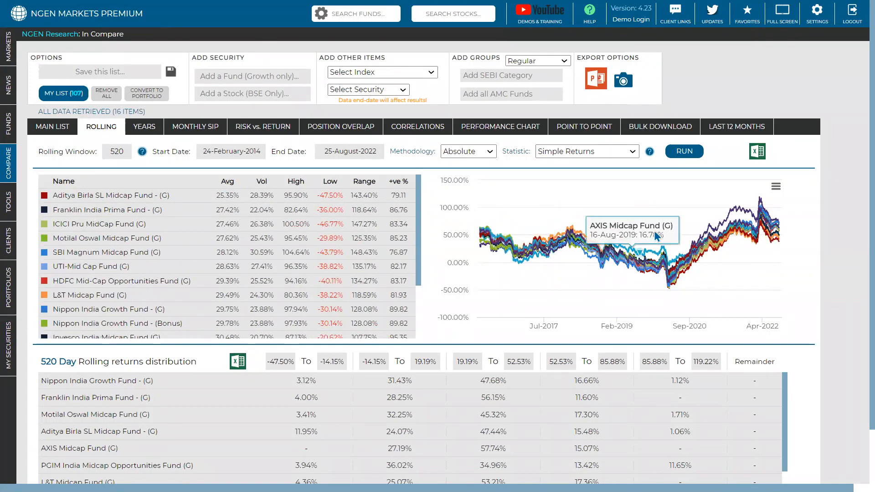
click(226, 182)
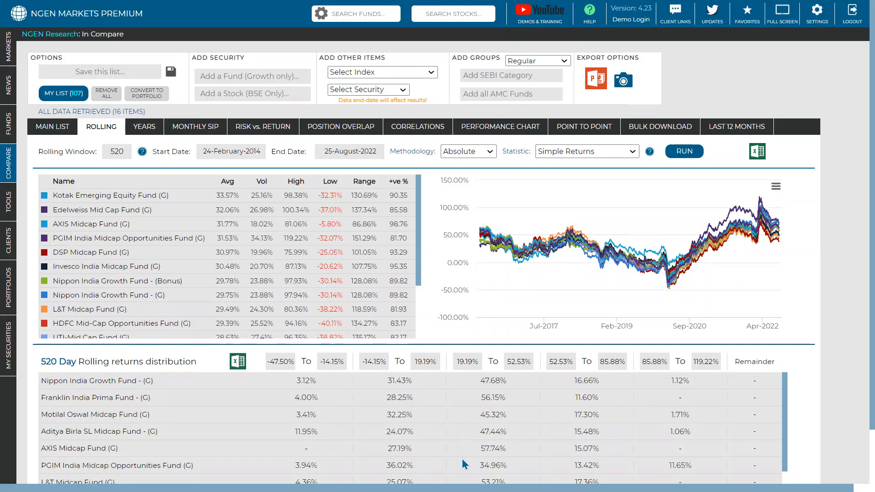
Return to the main comparison list and rank the funds by annualised excess return over Nifty Midcap 100, highest first
click(52, 129)
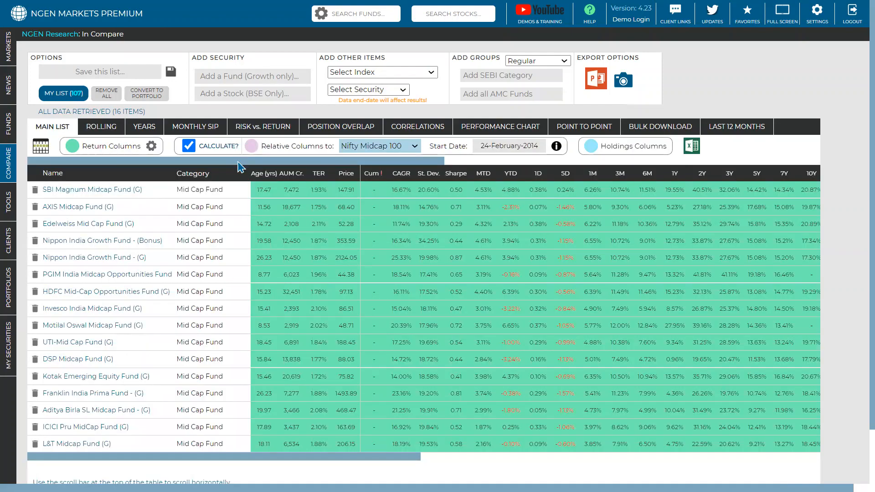
scroll(248, 167, right, 3)
scroll(481, 173, right, 8)
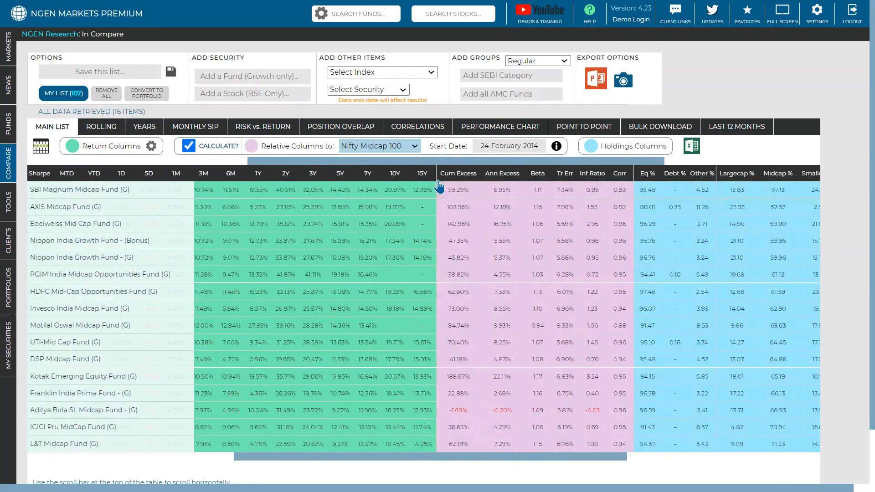
mouse_move(416, 185)
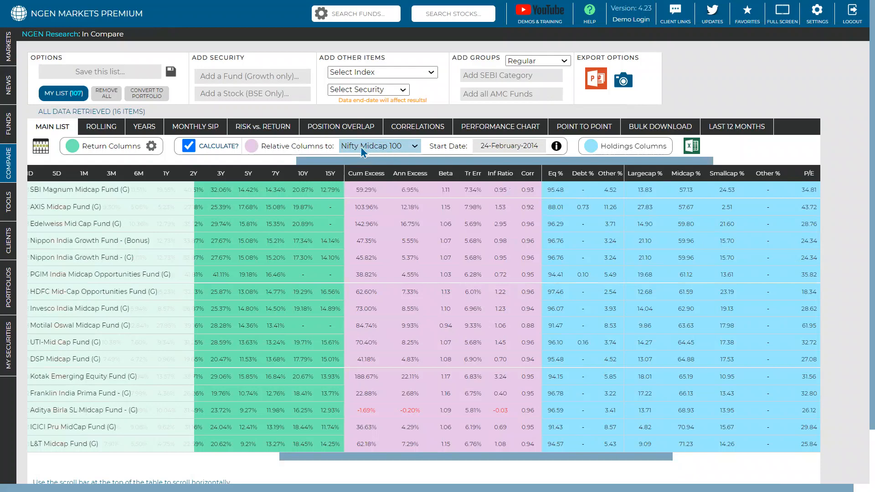
drag(261, 146, 324, 148)
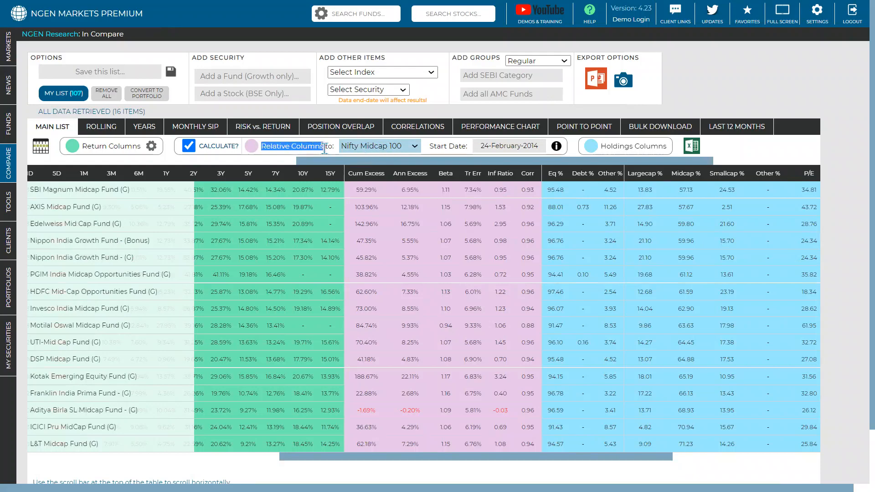
click(408, 146)
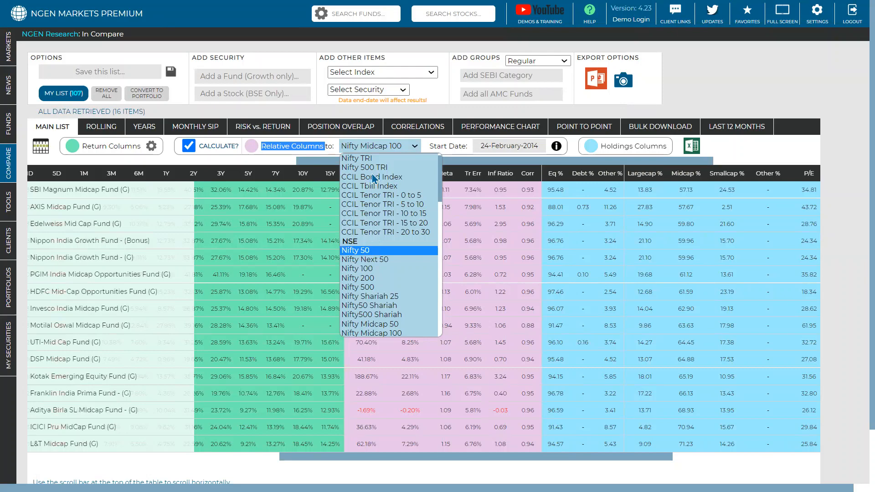
click(473, 156)
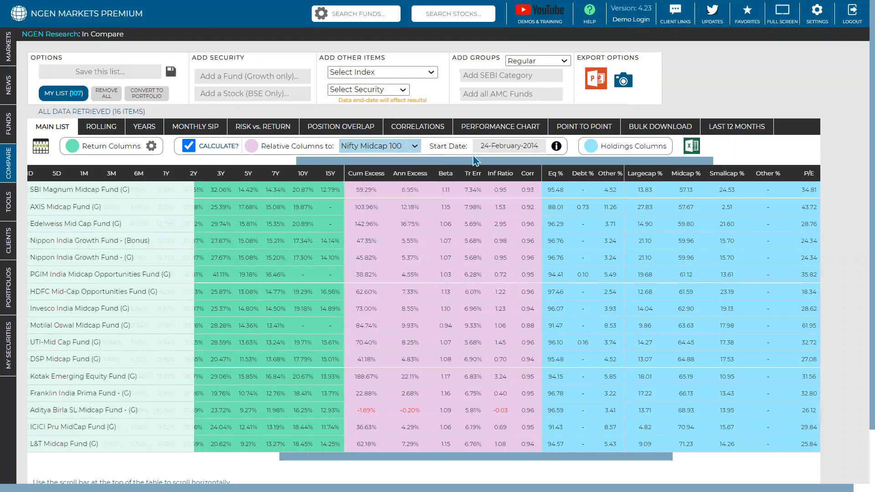
click(420, 177)
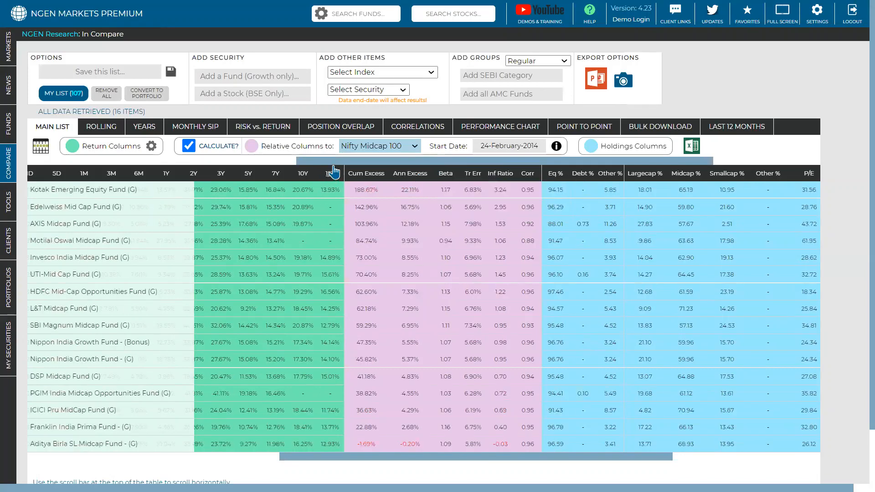
Change the benchmark for the relative columns to Nifty Midcap 150 and bring the recalculated relative statistics into view
drag(294, 162, 85, 169)
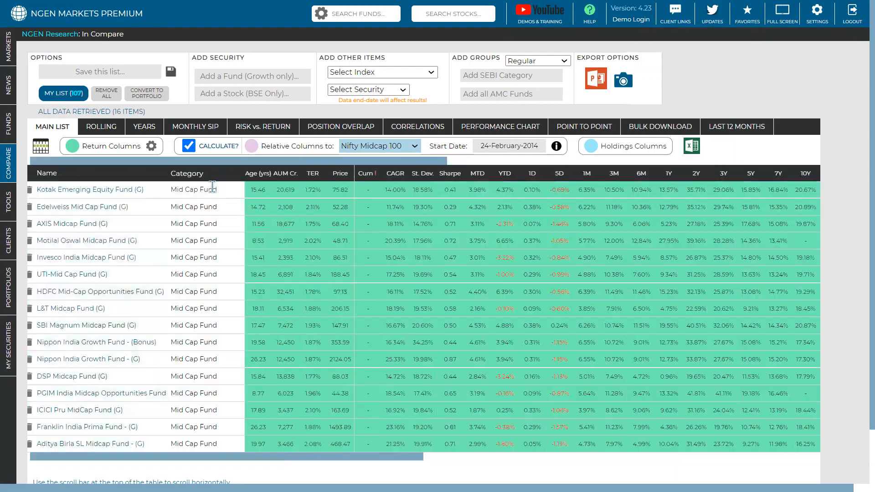
click(362, 146)
scroll(393, 331, down, 3)
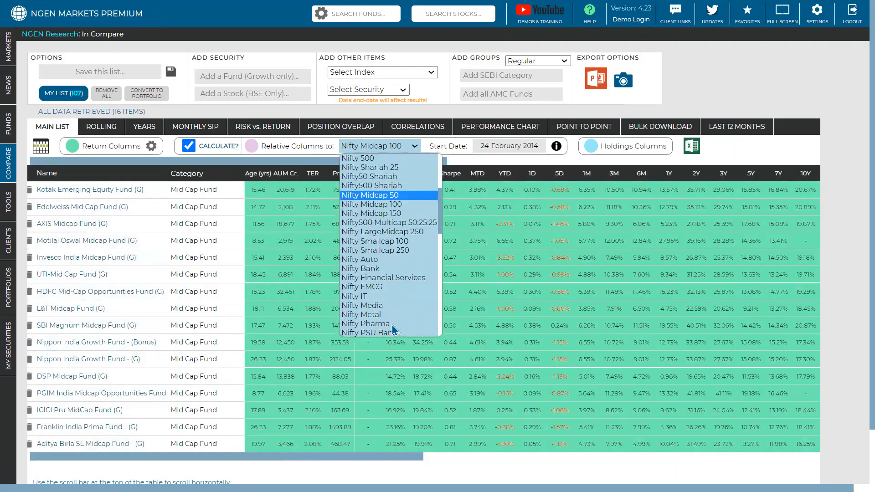
click(394, 206)
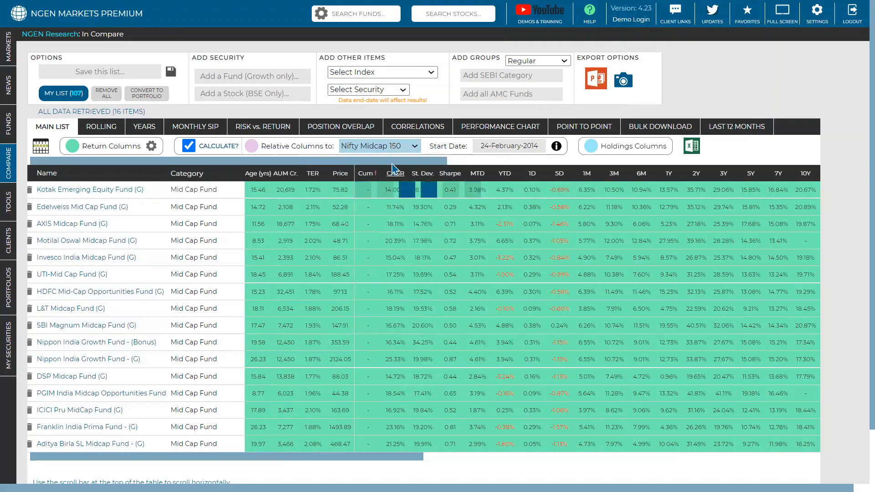
drag(393, 163, 423, 163)
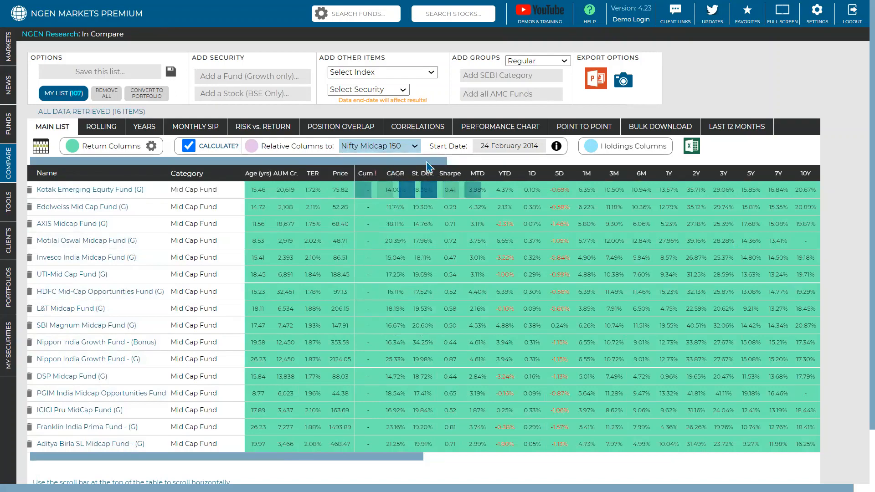
drag(514, 164, 583, 162)
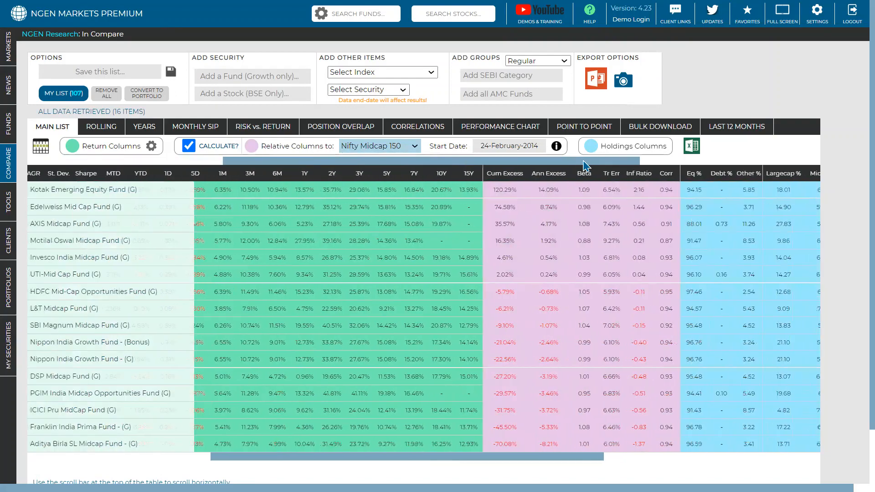
Sort the funds by annualised excess return over Nifty Midcap 150, ending with lowest first, and look through the holdings columns
click(551, 178)
click(550, 178)
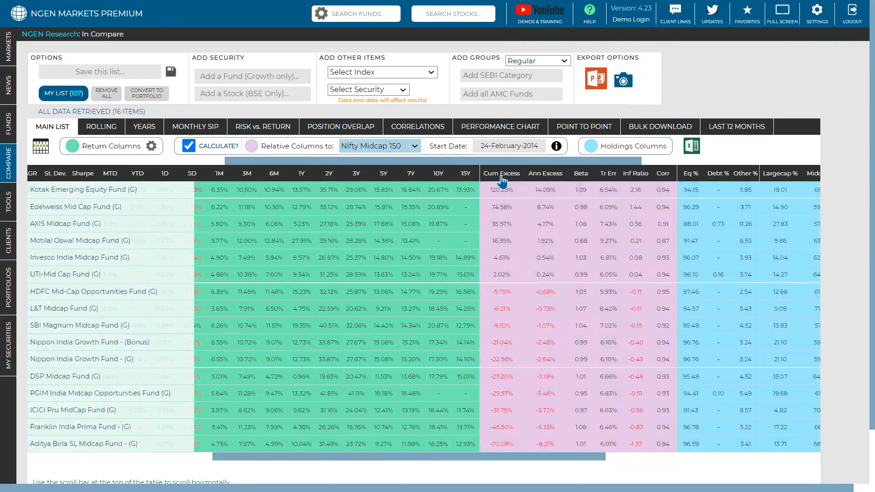
click(537, 181)
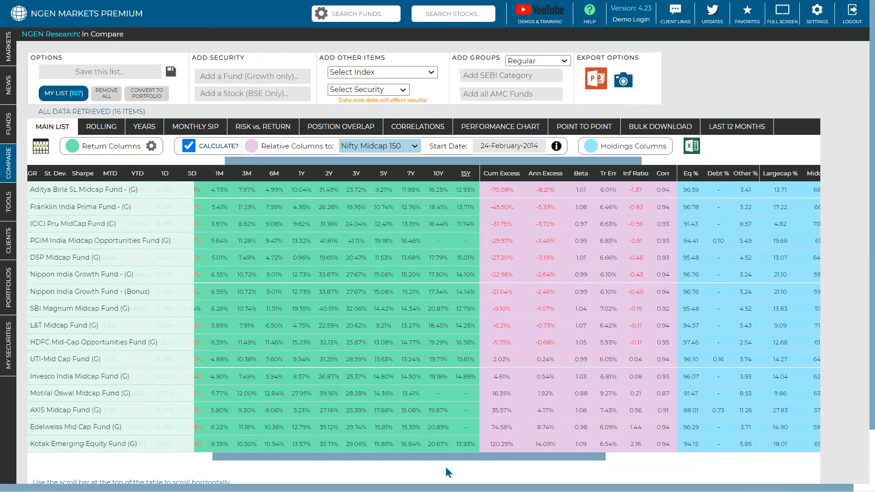
drag(472, 163, 697, 161)
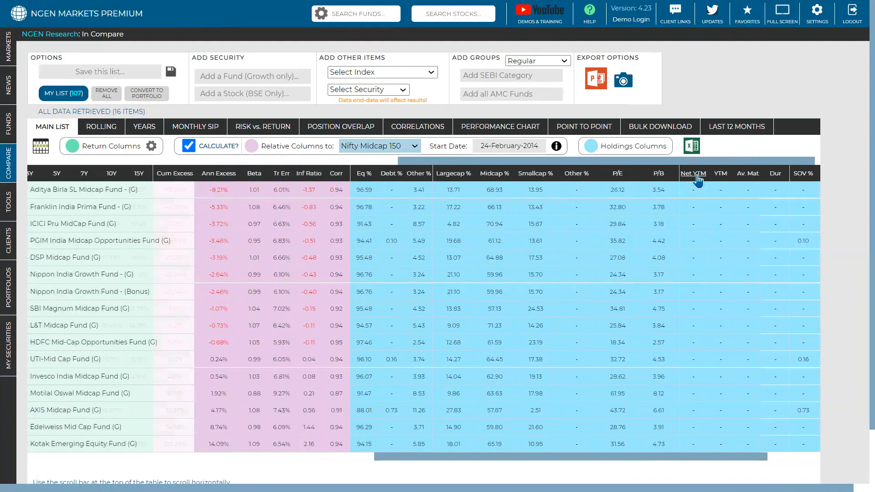
drag(717, 161, 314, 165)
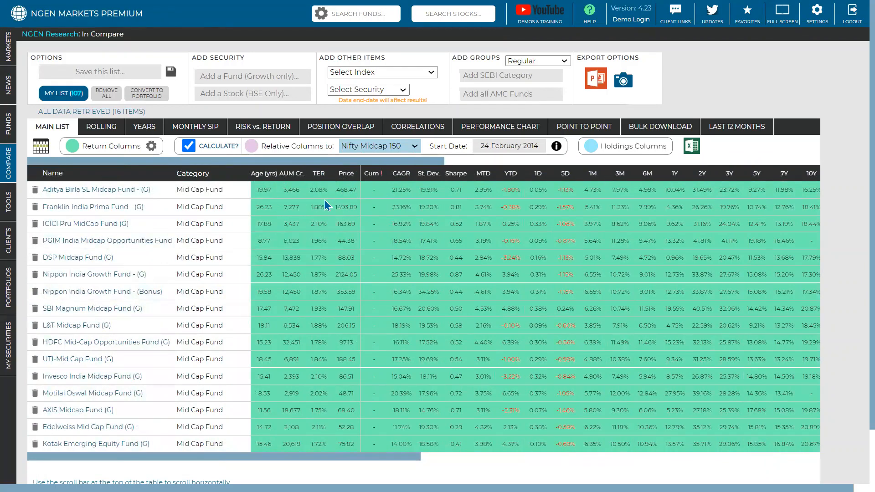
Go to the fund screener and replace the Mid Cap Fund category filter with all Debt categories
mouse_move(10, 130)
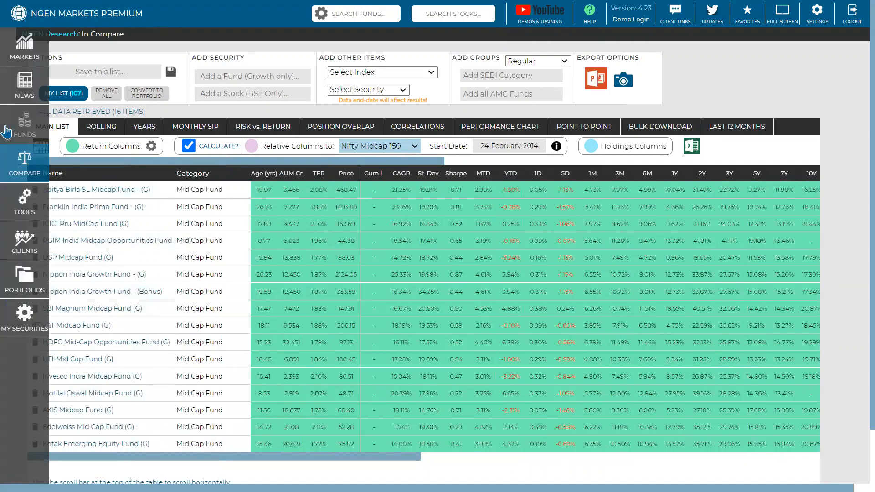
click(11, 129)
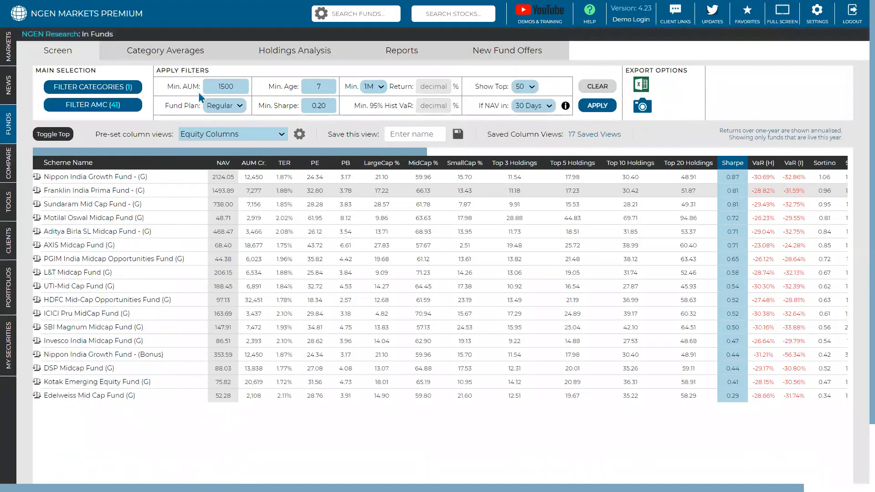
click(108, 88)
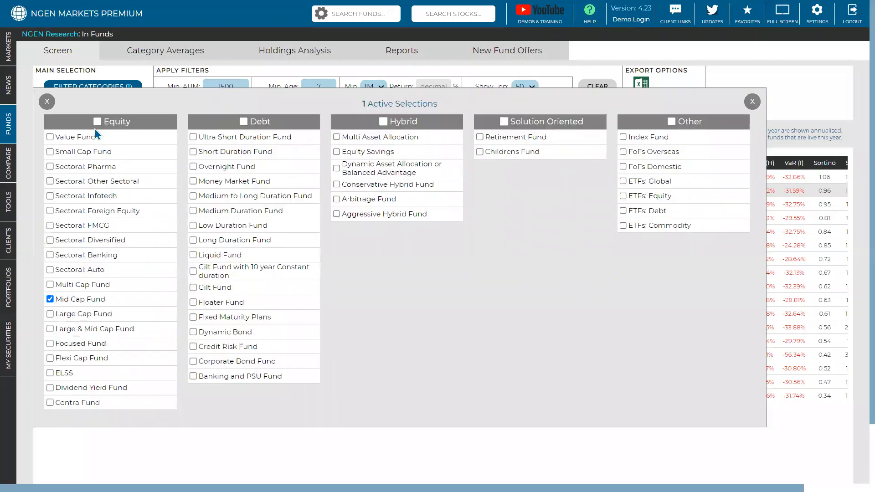
click(96, 121)
click(96, 122)
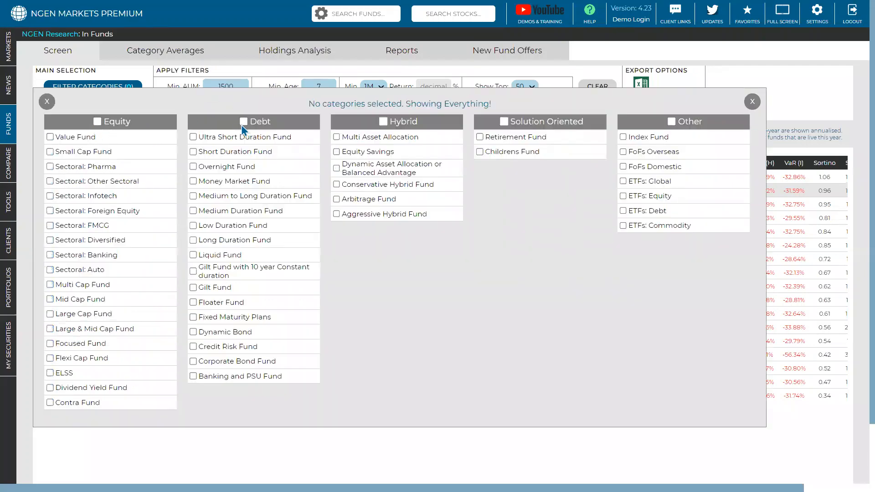
click(242, 122)
click(752, 101)
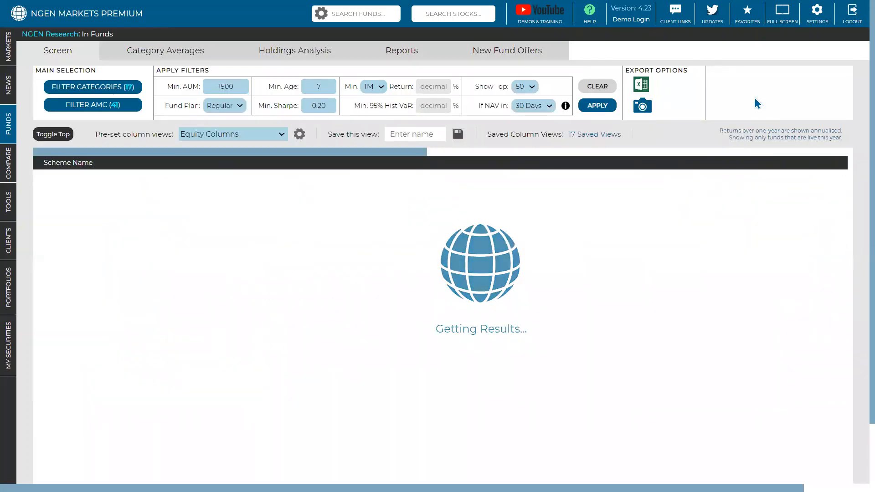
Switch the screener's results to the preset Debt Columns view
drag(443, 151, 282, 148)
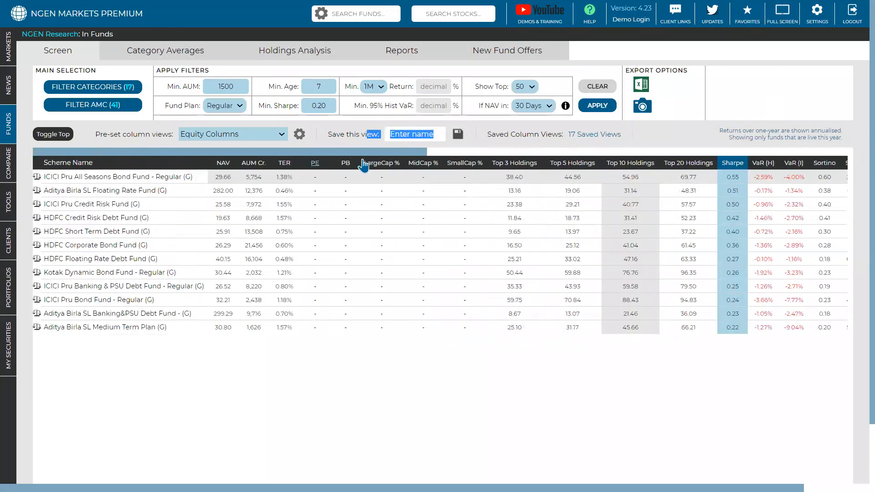
click(264, 135)
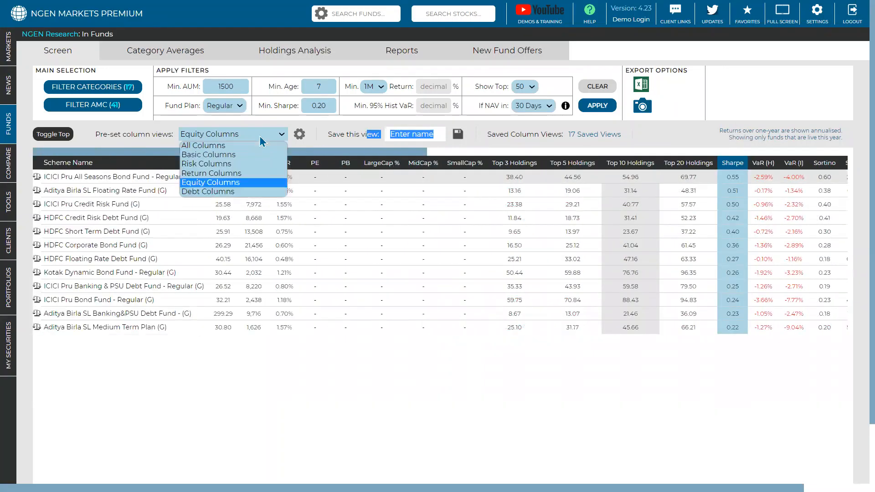
click(240, 191)
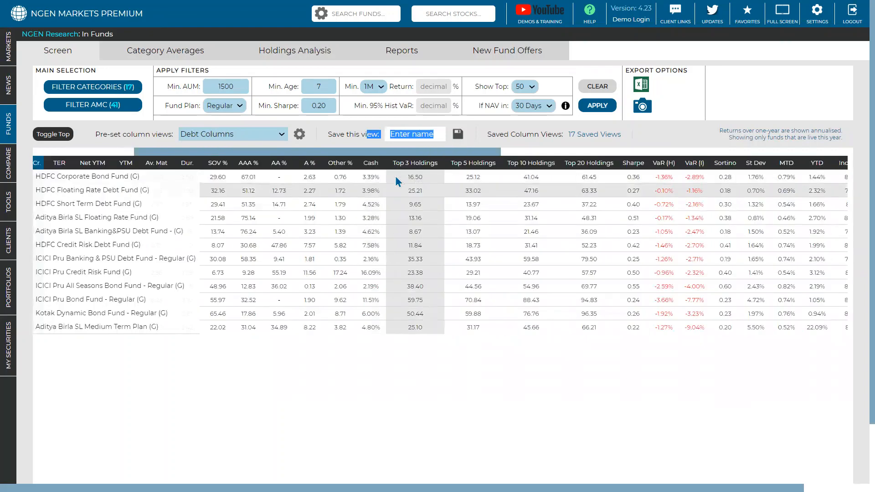
drag(400, 153, 287, 154)
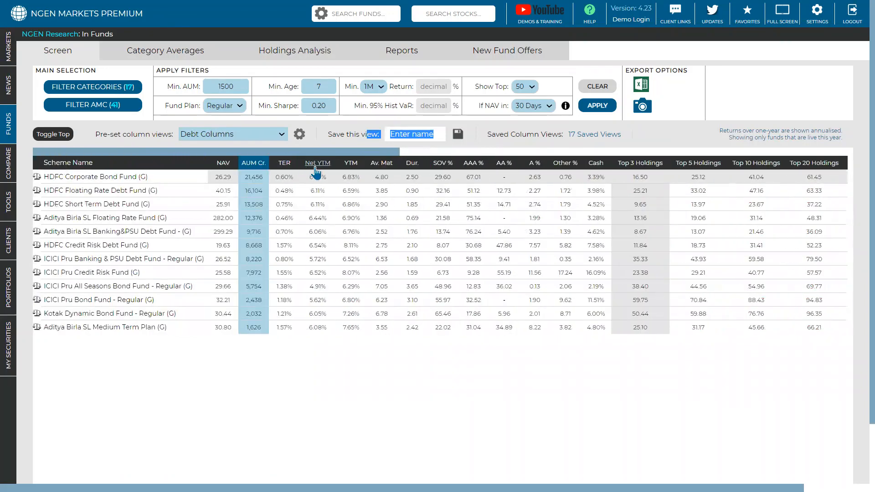
Examine the TER, YTM and Net YTM values of HDFC Corporate Bond Fund (G)
double_click(286, 175)
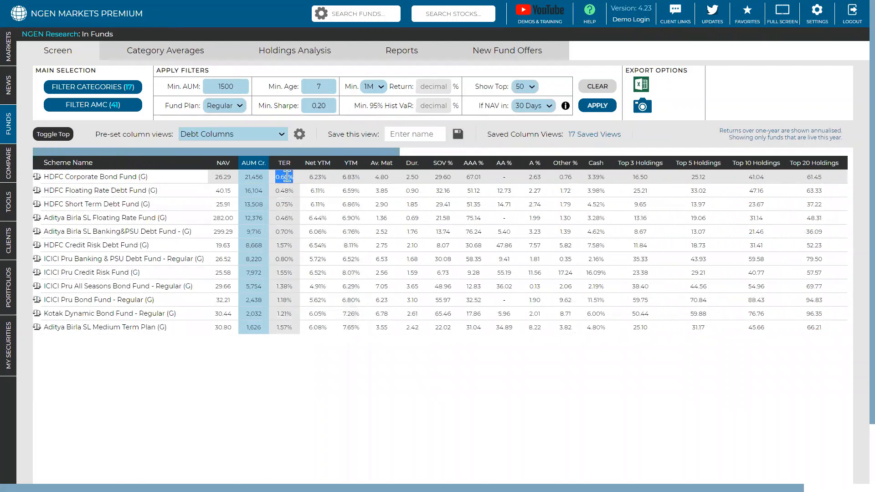
double_click(352, 177)
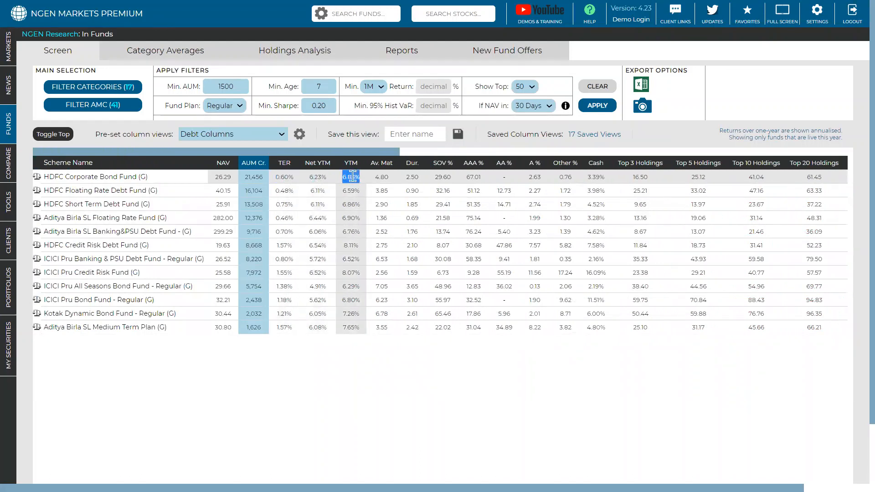
double_click(285, 177)
double_click(316, 177)
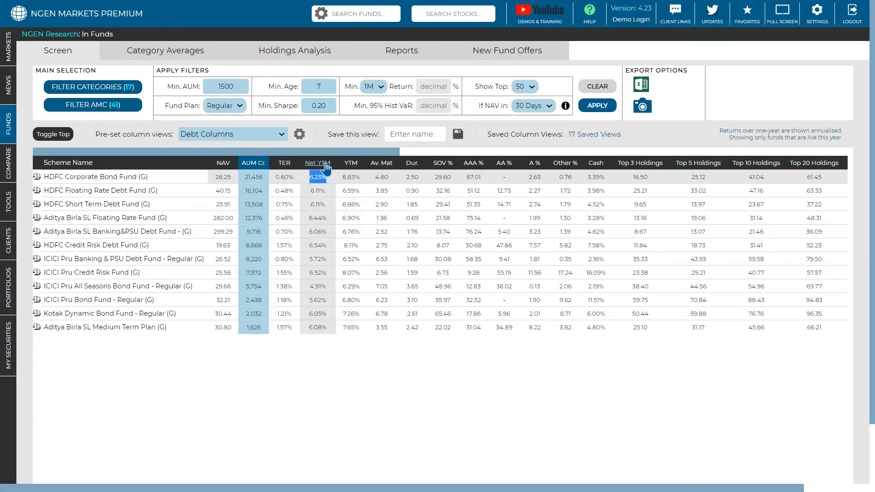
Return to the mid cap funds comparison and recalculate the rolling returns with a 260-day rolling window
click(5, 160)
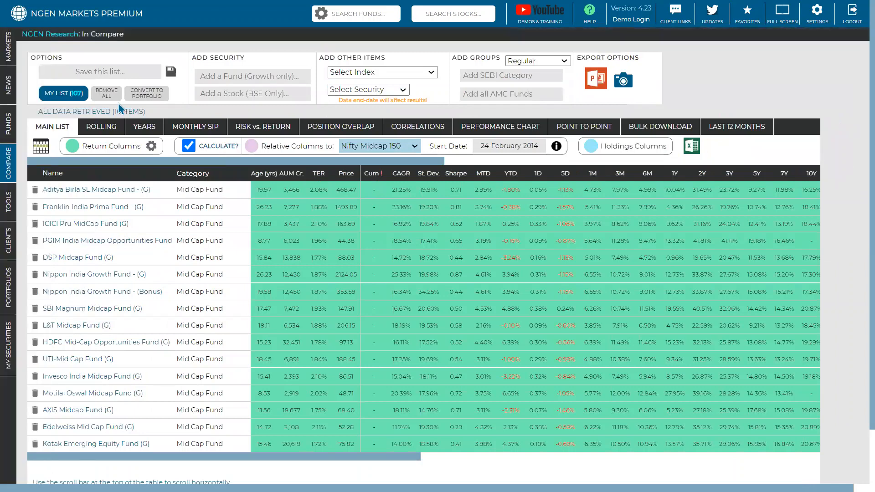
click(95, 129)
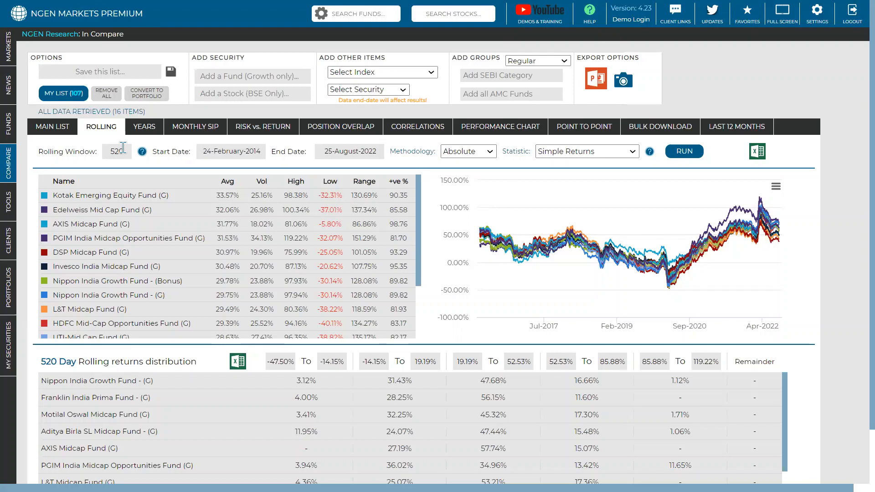
key(BackSpace)
key(BackSpace)
key(BackSpace)
text(260)
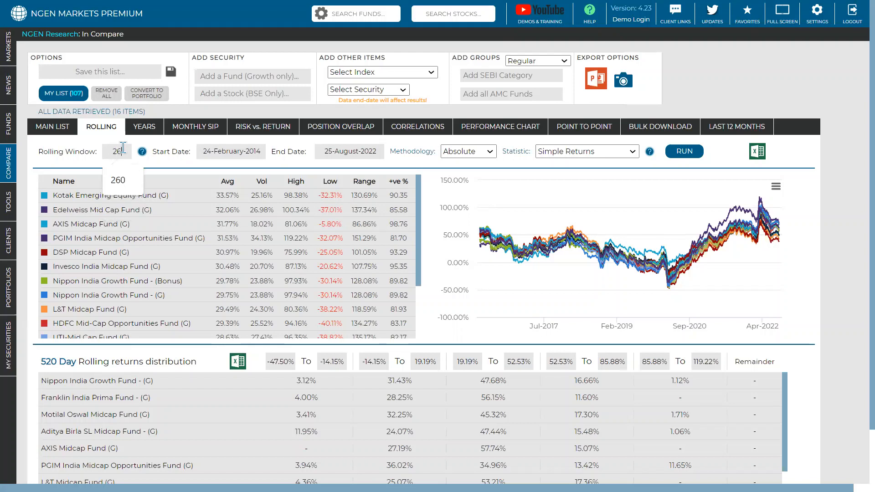
click(684, 151)
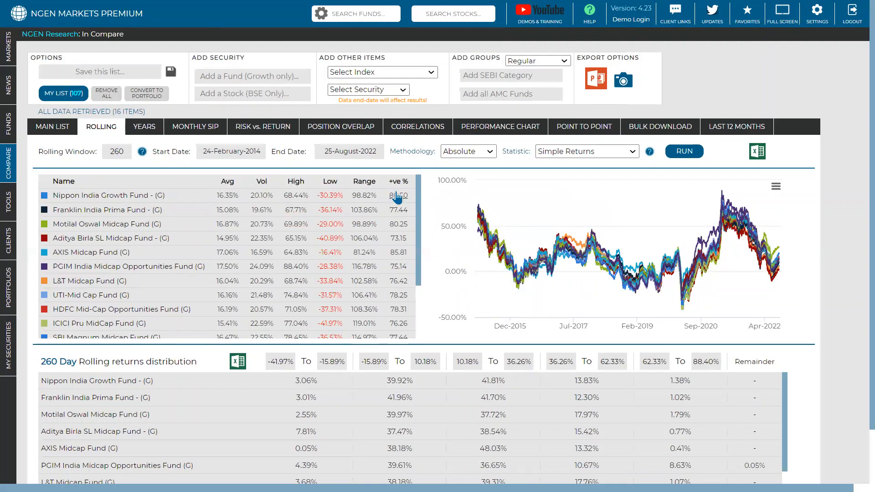
Check the meaning of the +ve % column, and sort the funds by positive-period percentage, average and volatility
mouse_move(406, 187)
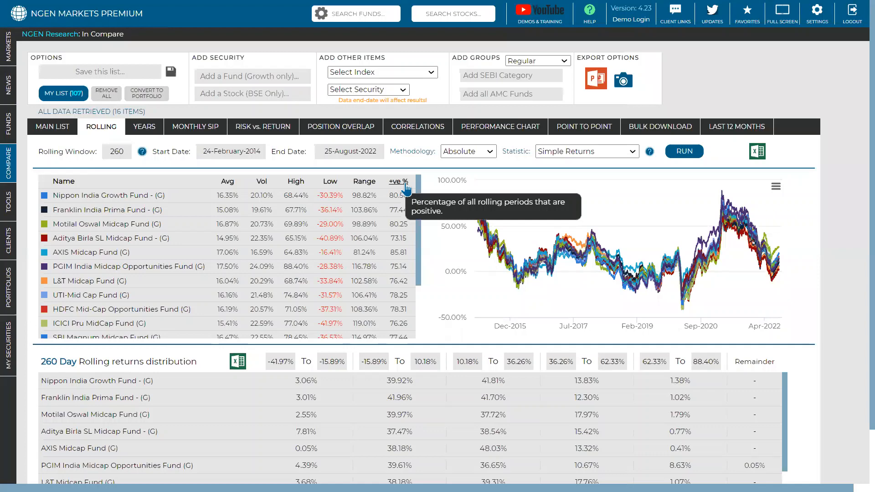
click(405, 185)
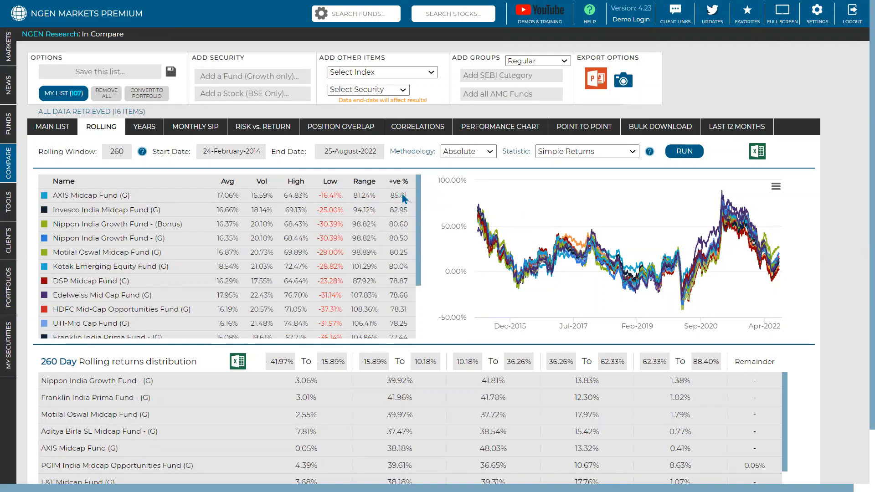
click(228, 183)
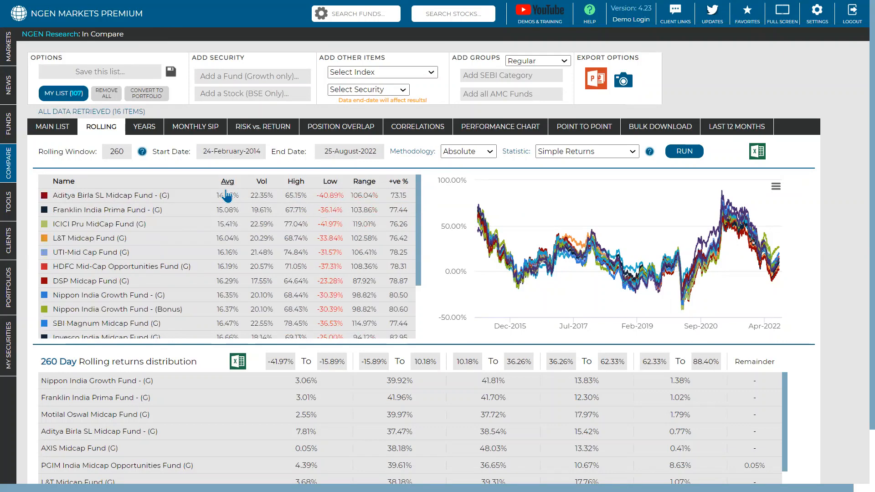
click(260, 183)
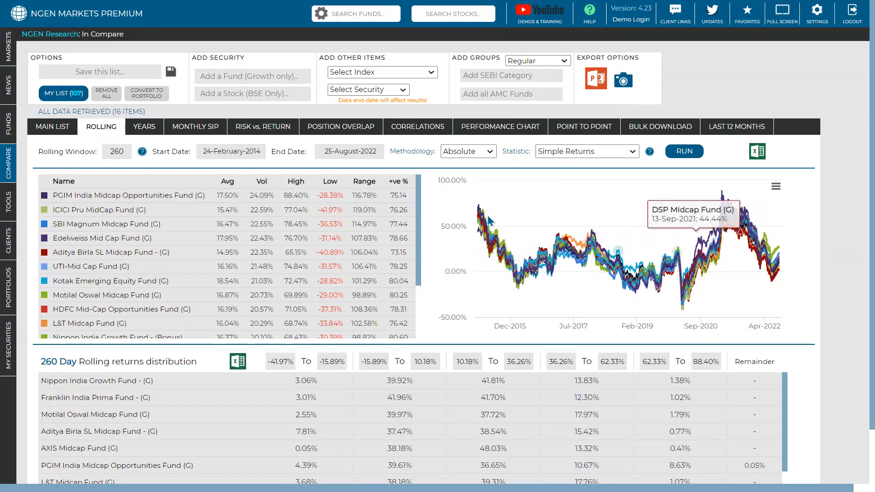
Sort the 260-day rolling returns by their High and Low values, ending with the most negative low first
click(309, 187)
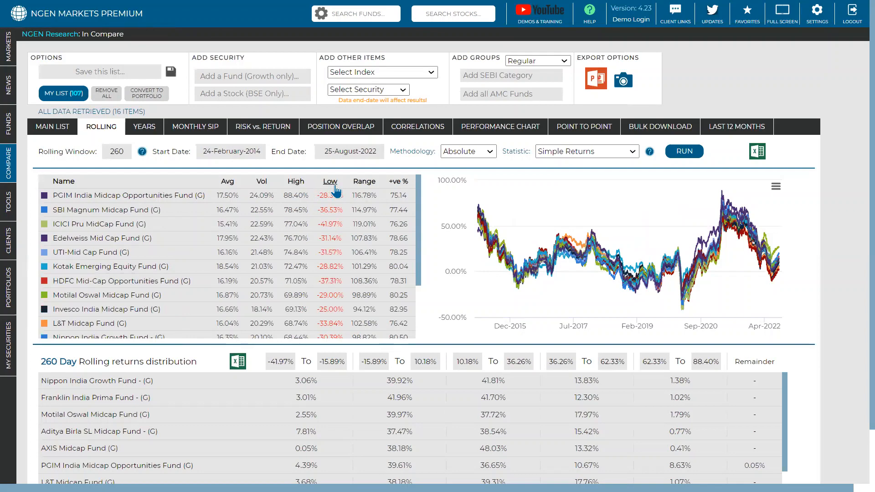
click(335, 187)
click(297, 184)
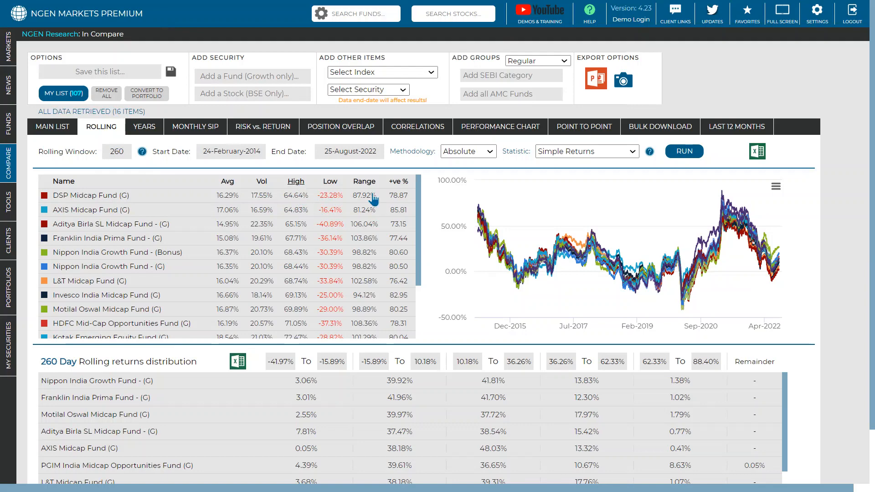
click(301, 183)
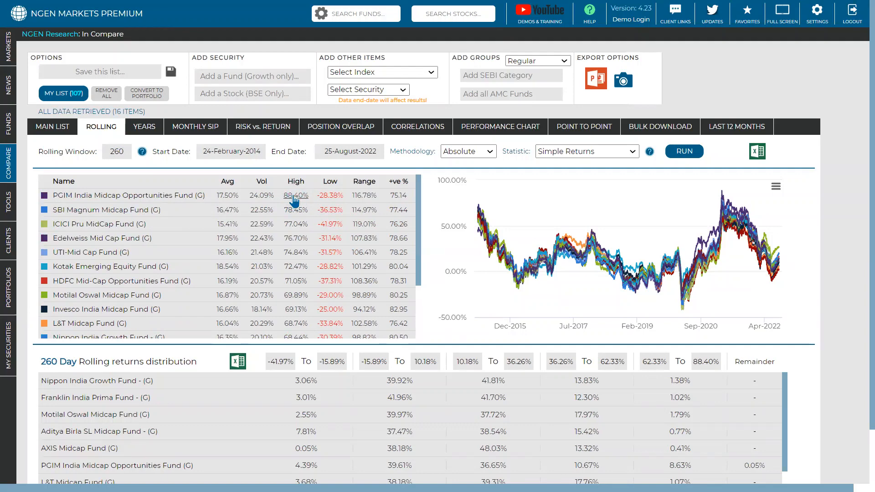
double_click(117, 152)
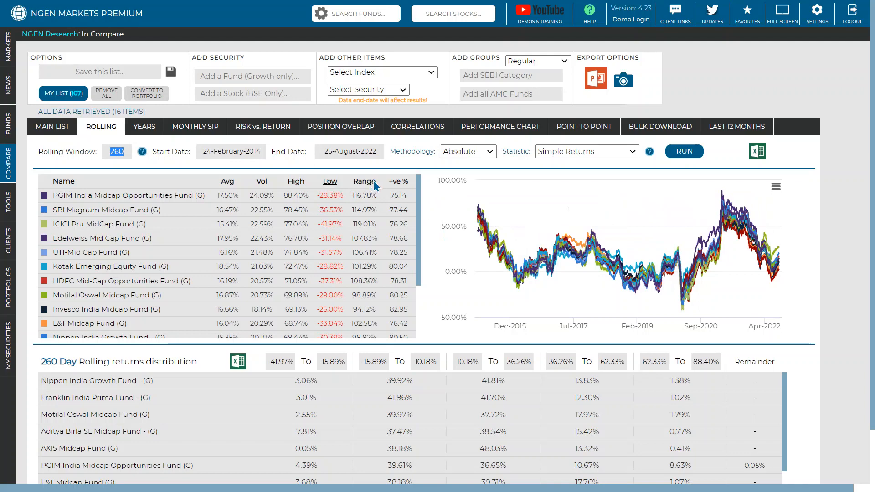
click(331, 182)
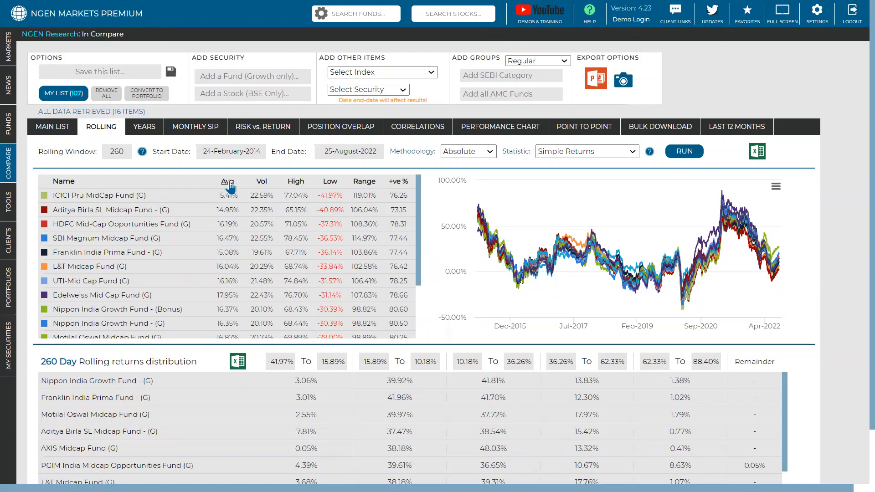
Recalculate the 260-day rolling analysis using the Return/Vol statistic
click(600, 154)
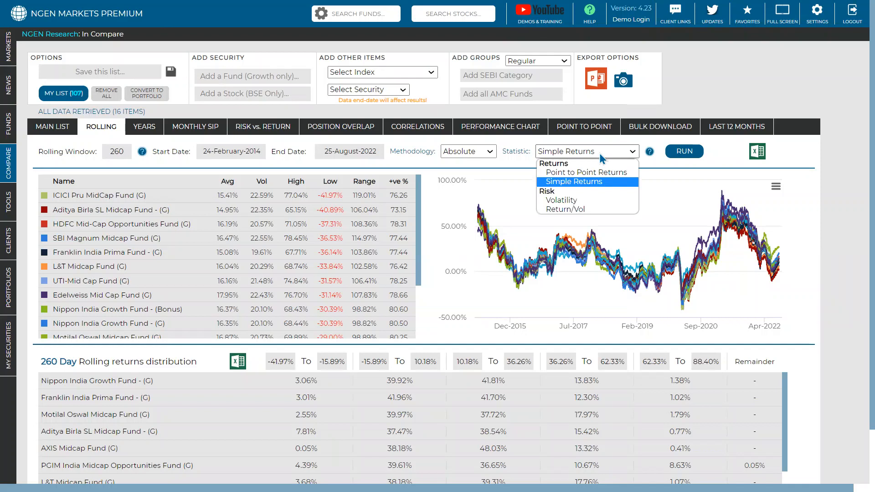
click(570, 209)
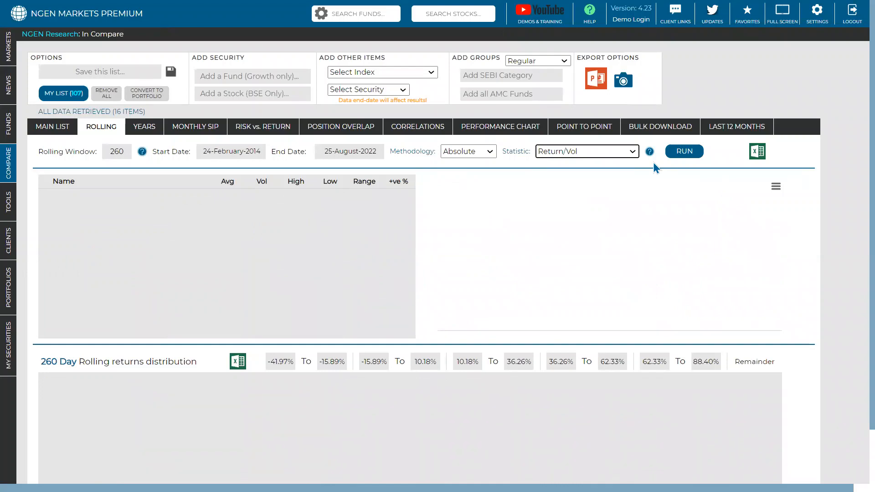
click(684, 152)
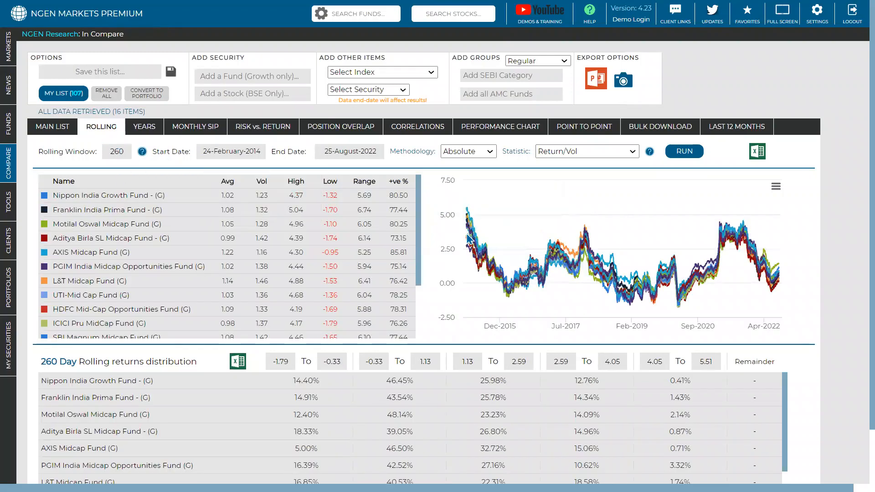
Examine the Return/Vol chart and sort the funds by High, Low and Avg, ending with the lowest average first
mouse_move(473, 233)
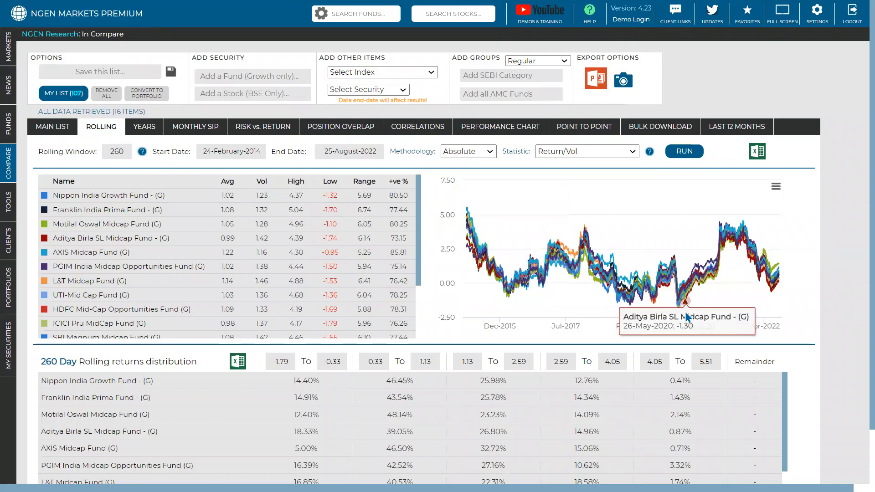
click(295, 182)
click(296, 184)
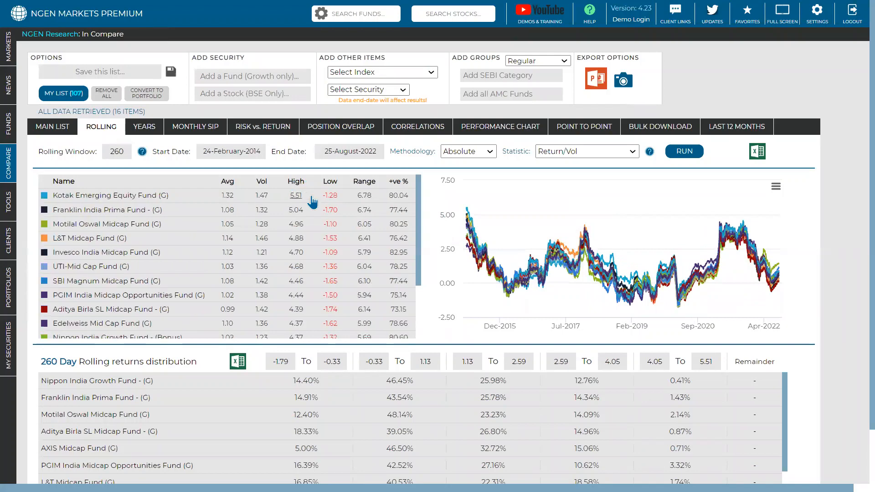
click(326, 185)
click(328, 184)
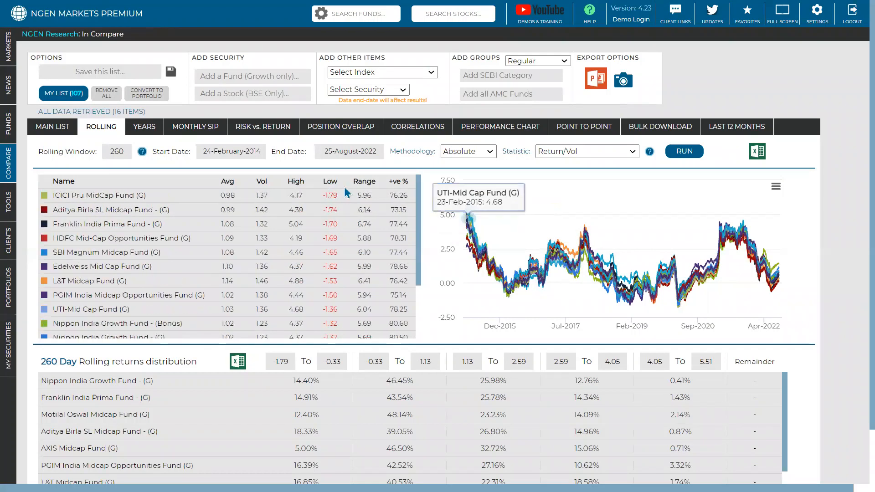
click(336, 183)
click(336, 183)
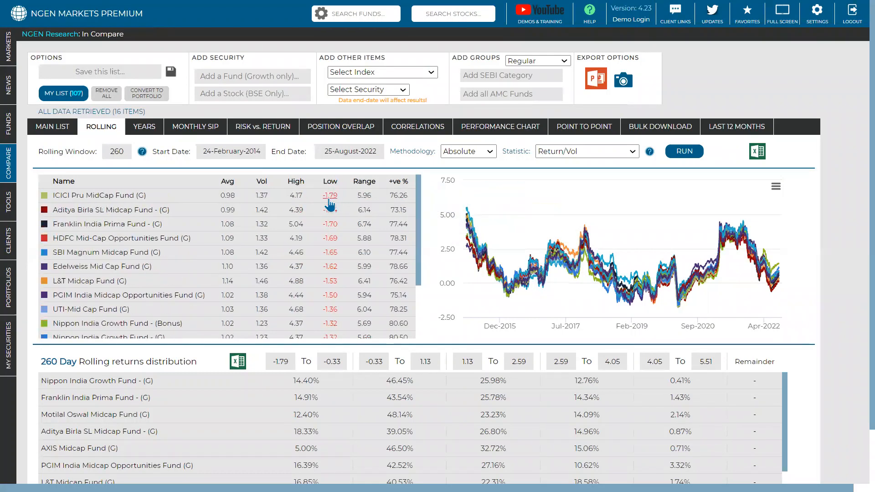
click(227, 184)
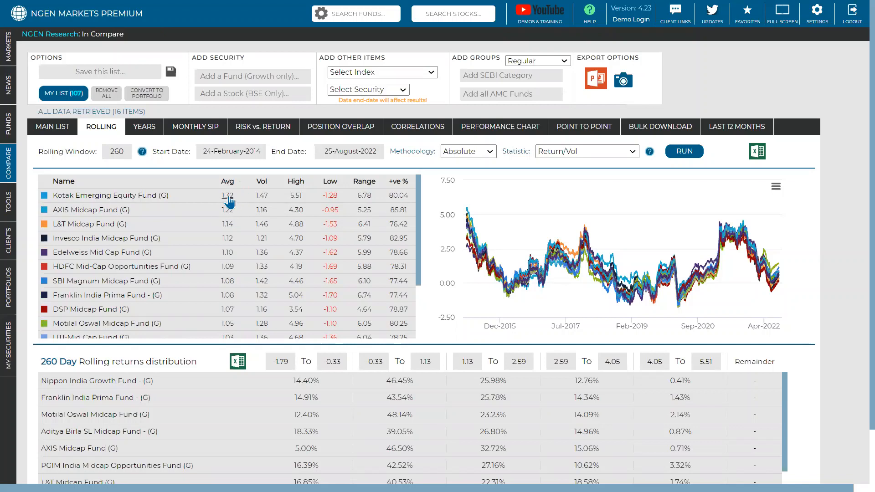
click(227, 182)
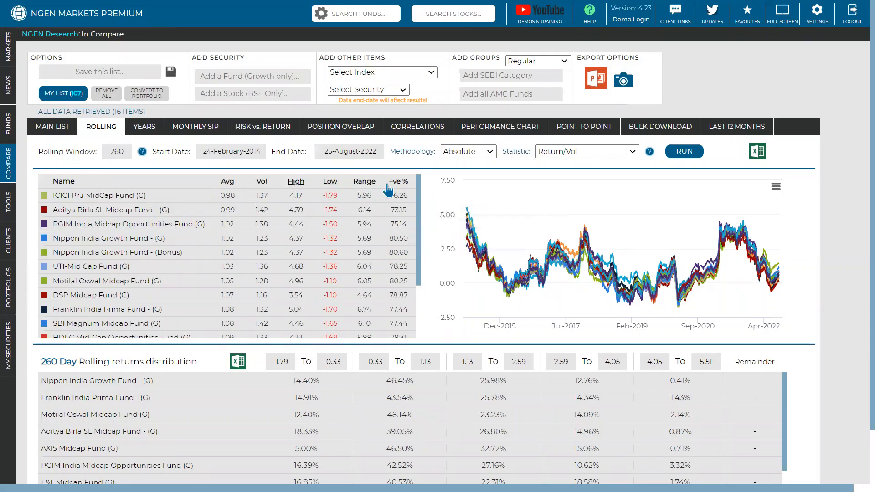
Recalculate the rolling analysis with the Simple Returns statistic and sort the funds by range, largest first
click(547, 152)
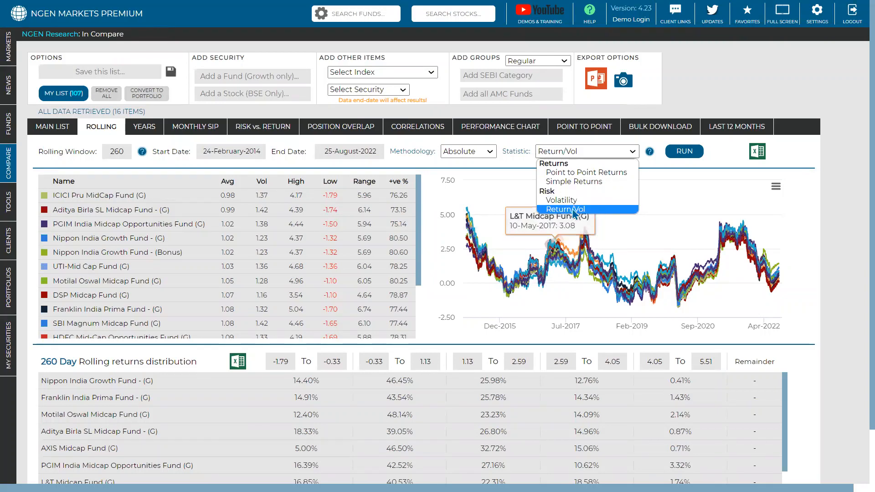
click(649, 164)
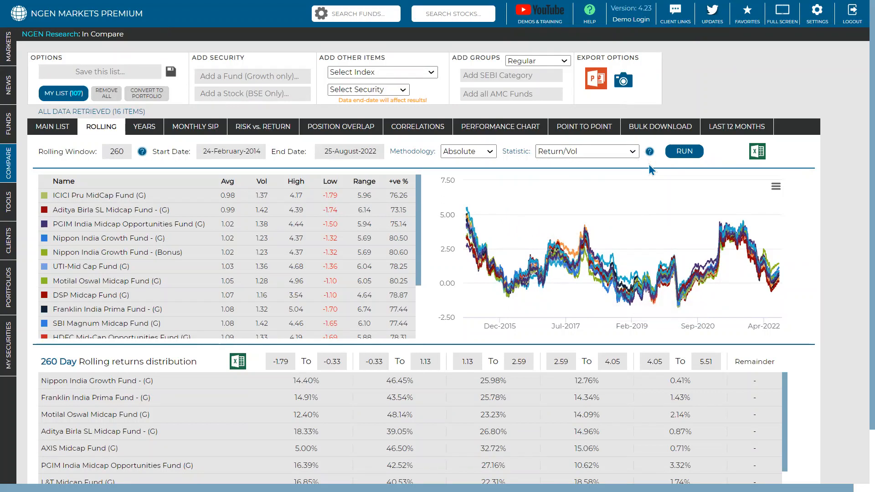
click(601, 151)
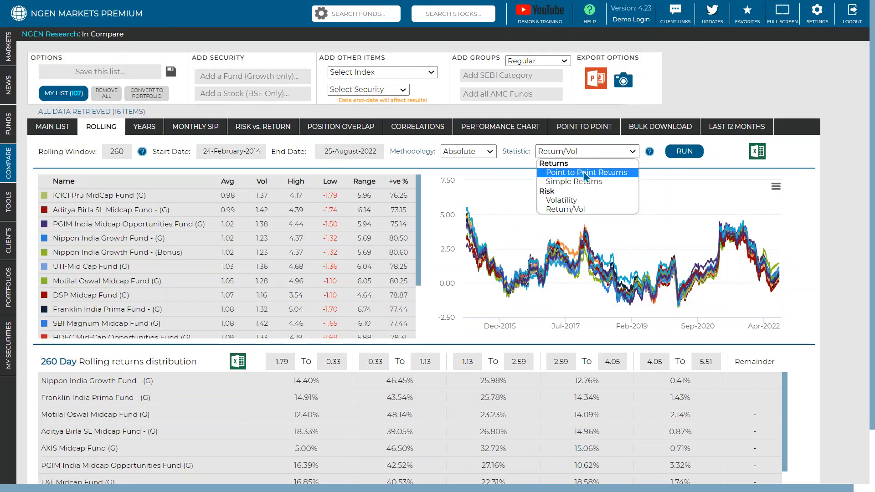
click(667, 161)
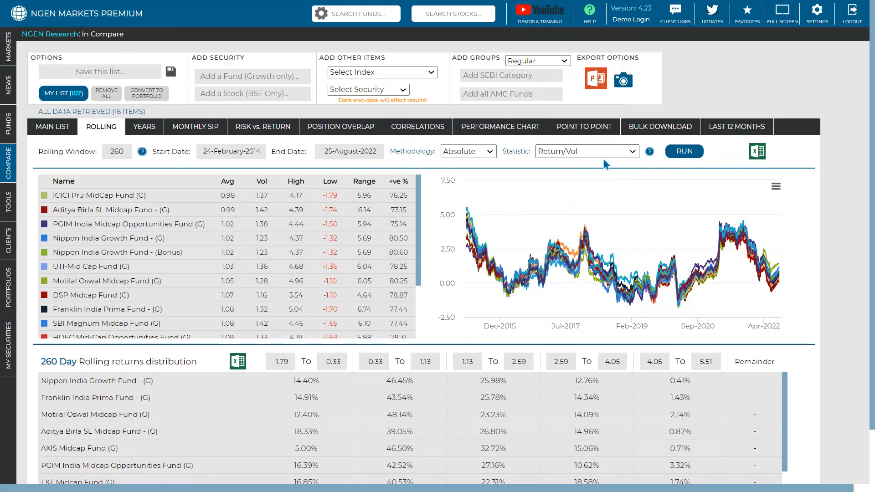
click(602, 158)
click(593, 179)
click(685, 152)
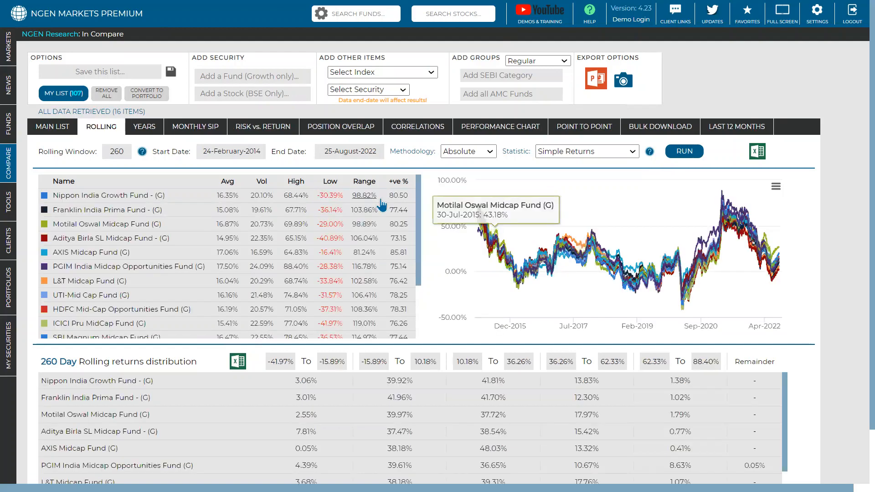
click(371, 183)
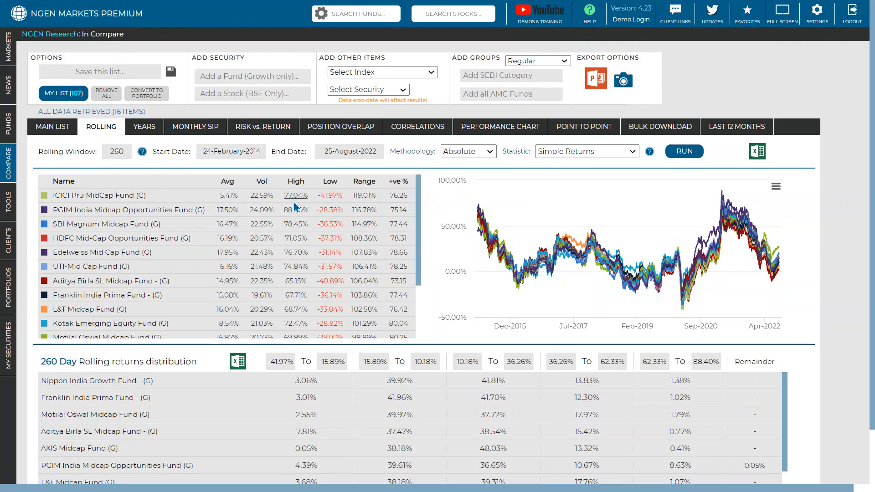
mouse_move(354, 189)
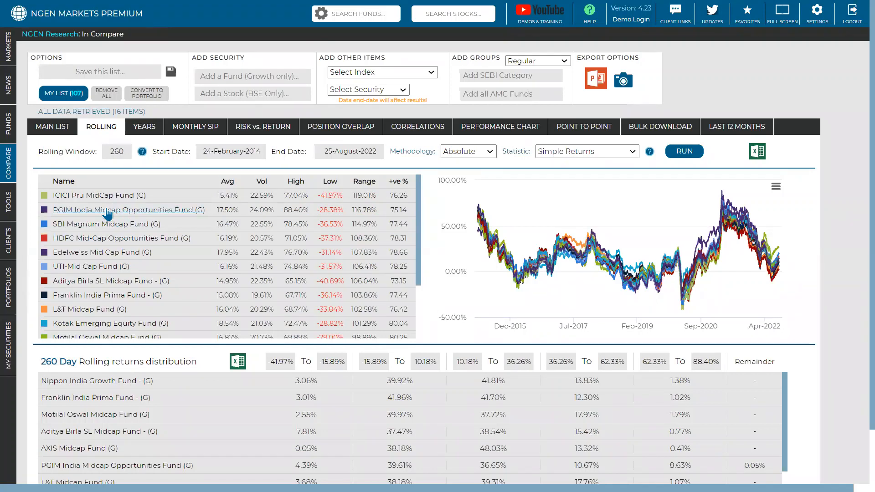
Calculate monthly SIP results for the compared funds with a start date of 01-August-2017
click(205, 132)
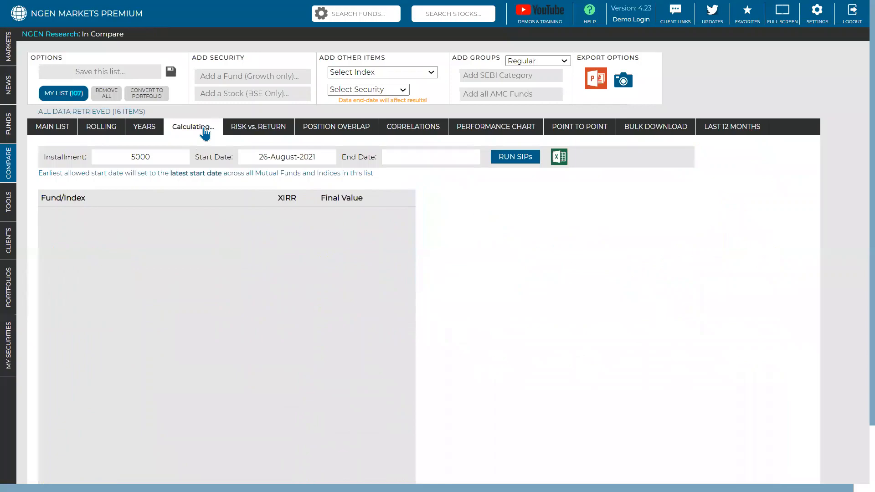
click(264, 156)
click(331, 177)
click(322, 220)
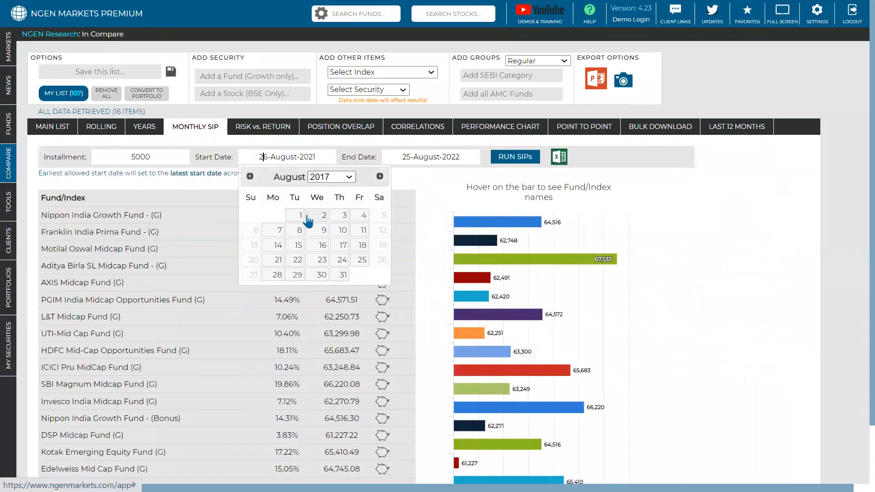
click(305, 216)
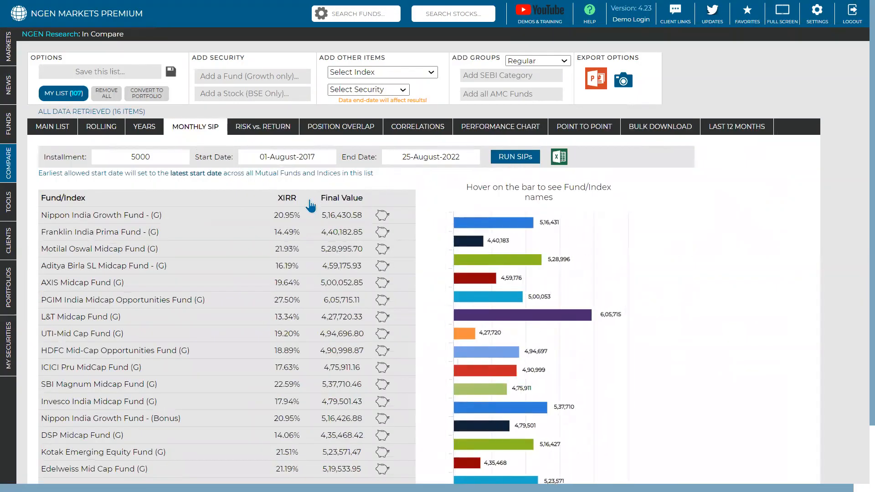
Sort the SIP results by XIRR, highest first, and examine the XIRR values of the first and third funds
click(287, 198)
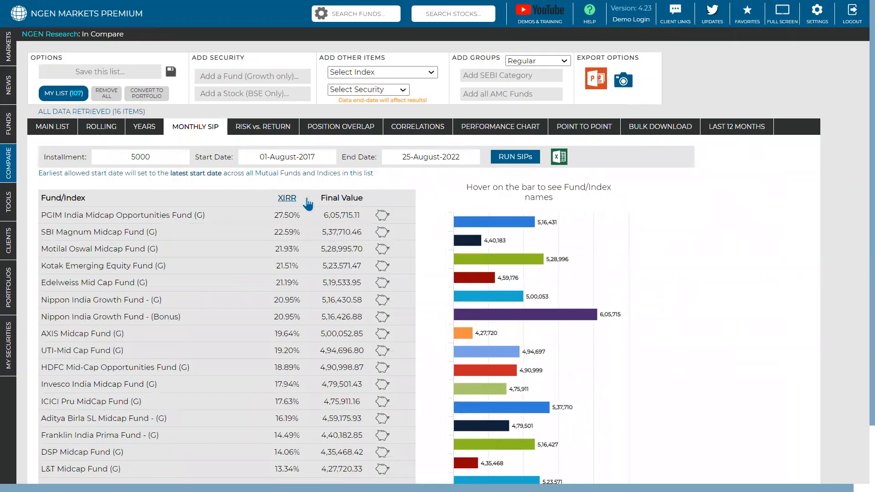
double_click(289, 215)
double_click(285, 248)
Return to the 260-day rolling returns and sort the funds by volatility, lowest first
click(118, 130)
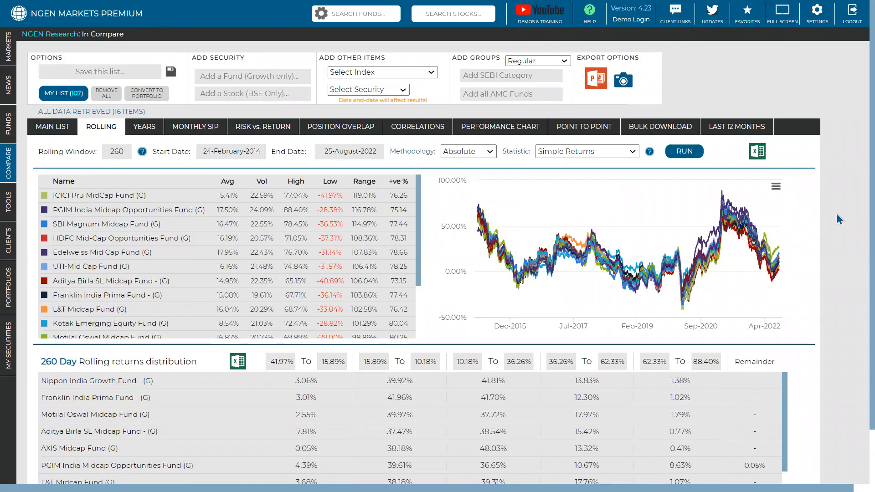
click(261, 181)
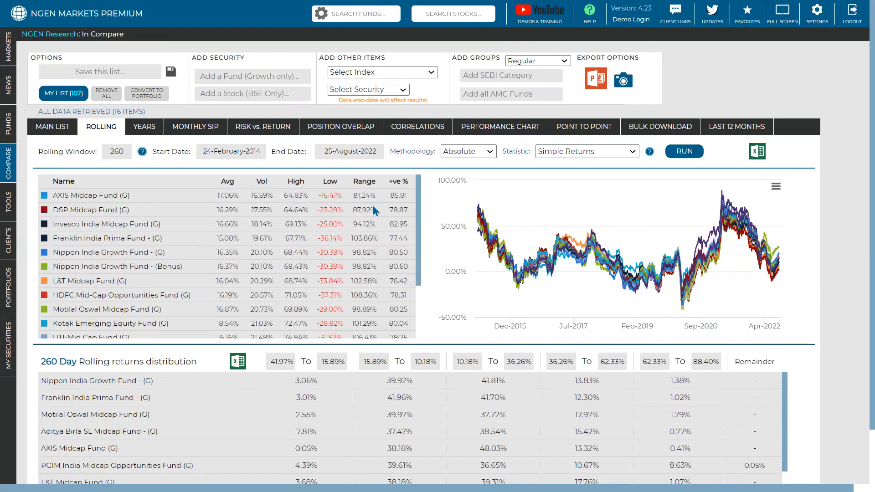
Sort the rolling returns table by percentage of positive rolling periods, highest first
click(399, 185)
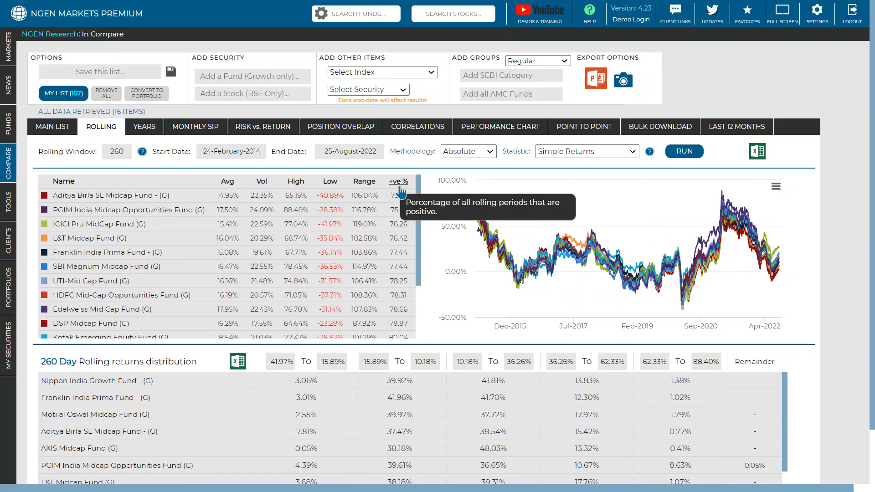
click(399, 185)
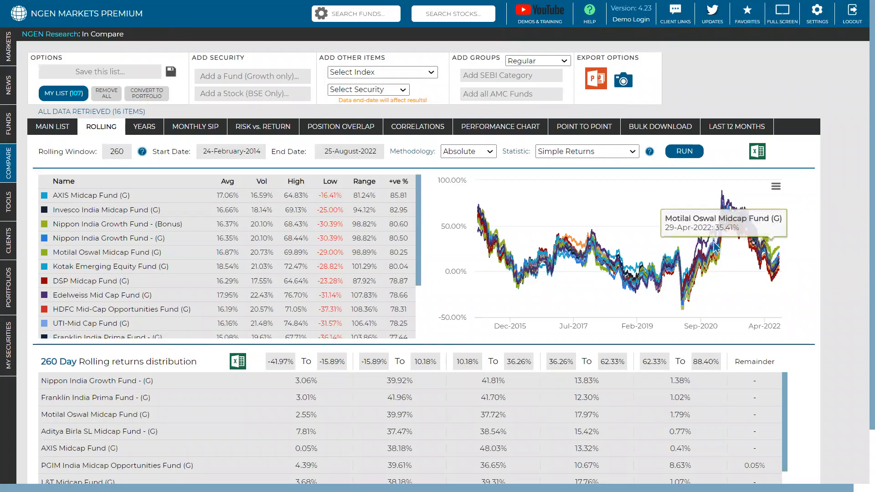
scroll(598, 248, down, 1)
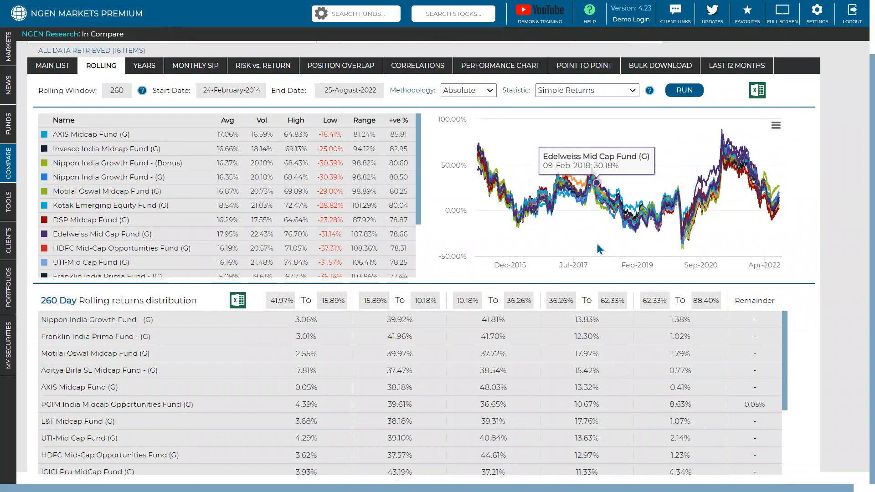
scroll(546, 233, up, 1)
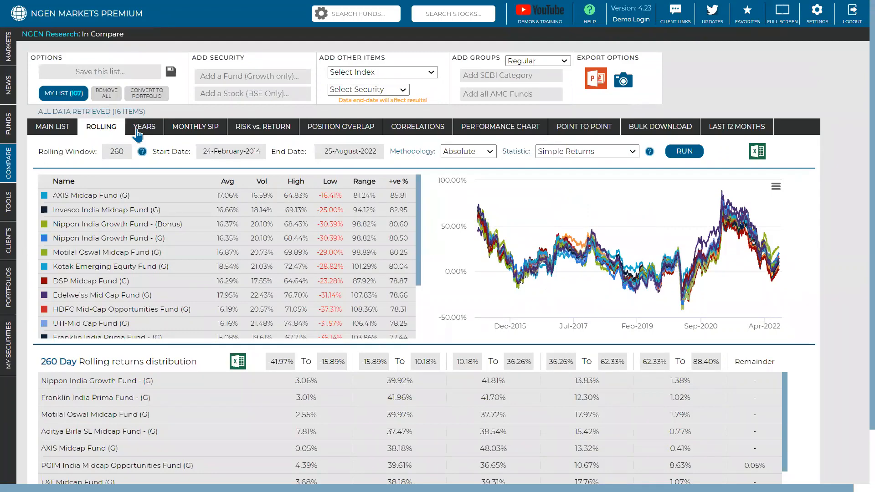
Show the calendar-year returns of the compared funds and sort them by 2018 return, highest first
click(138, 128)
scroll(138, 133, down, 1)
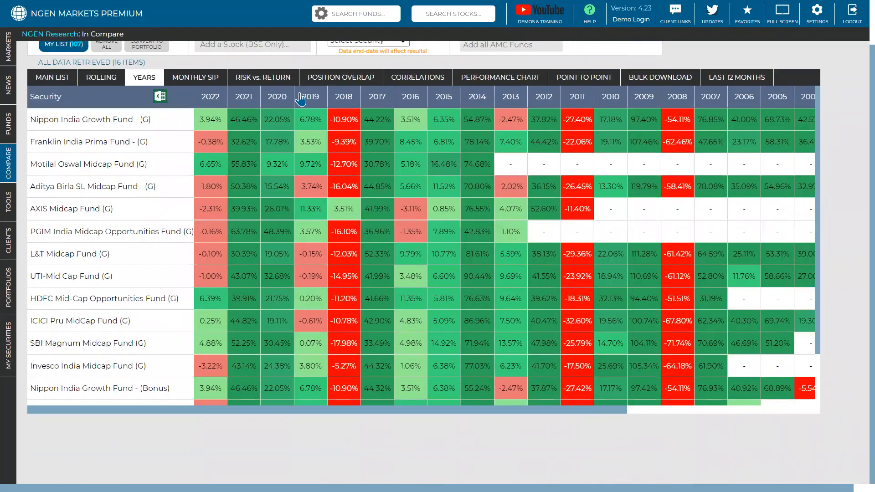
click(343, 97)
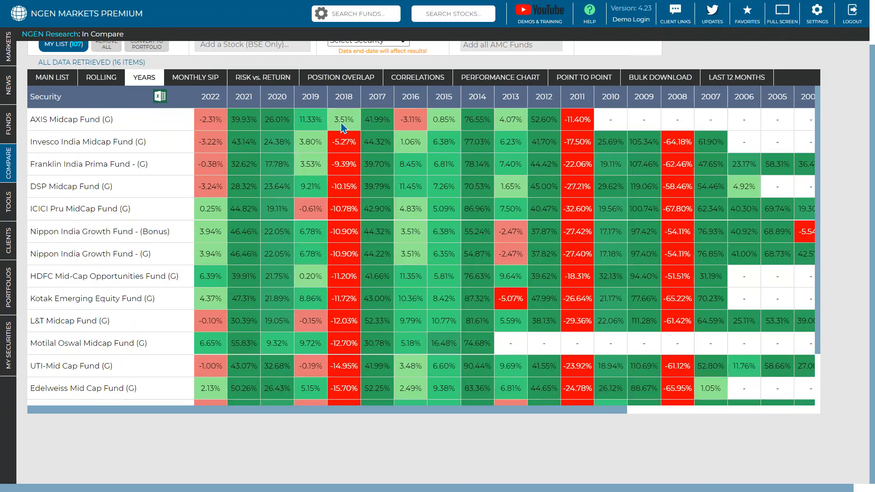
scroll(344, 126, up, 1)
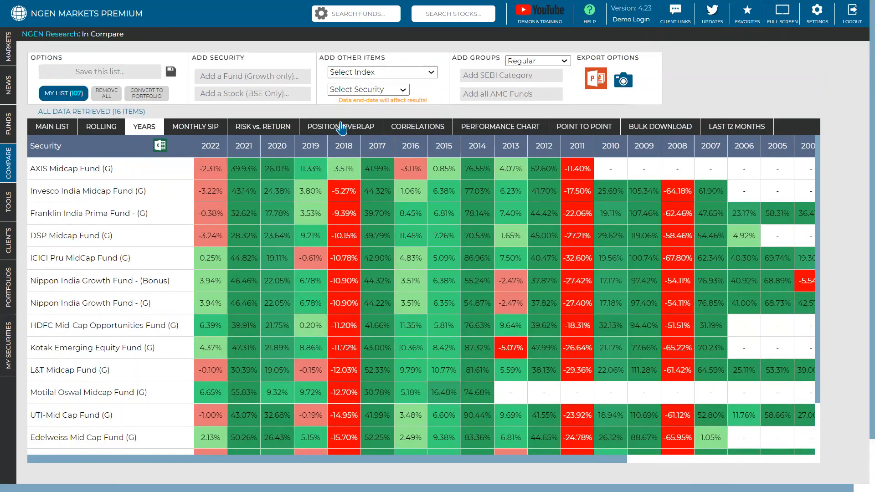
Add the Nifty Midcap 100 index to the comparison list
click(364, 76)
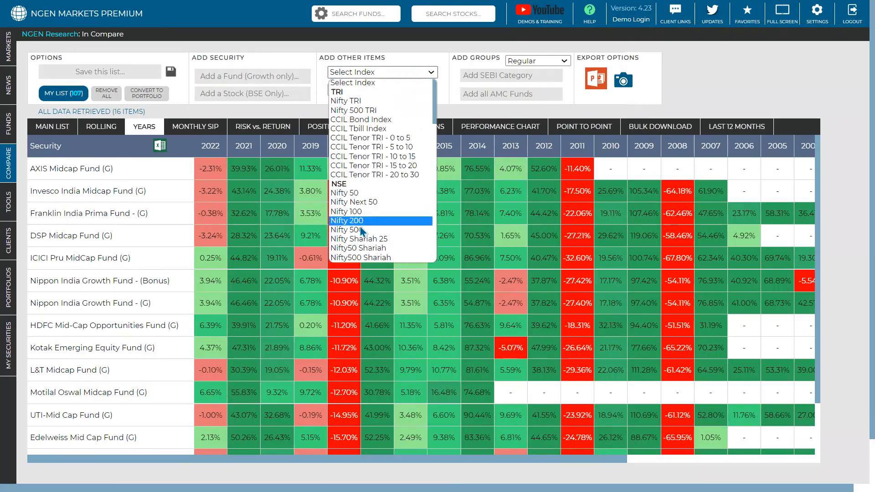
scroll(363, 230, down, 3)
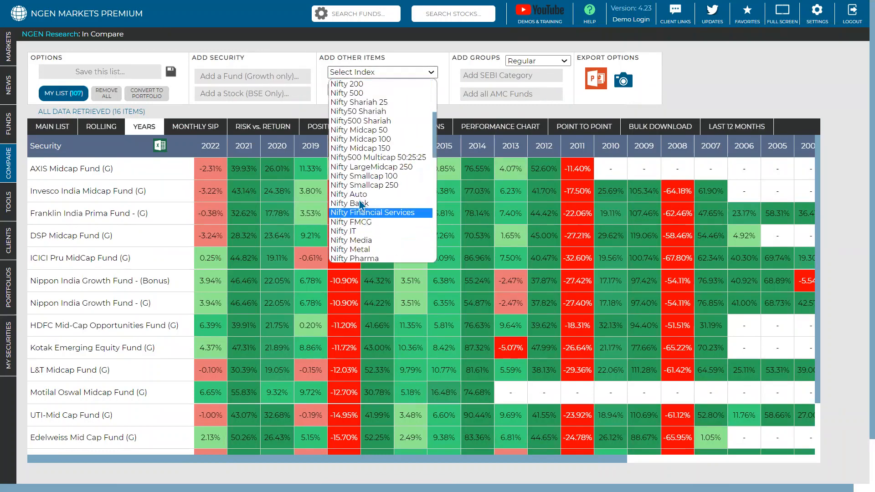
click(361, 149)
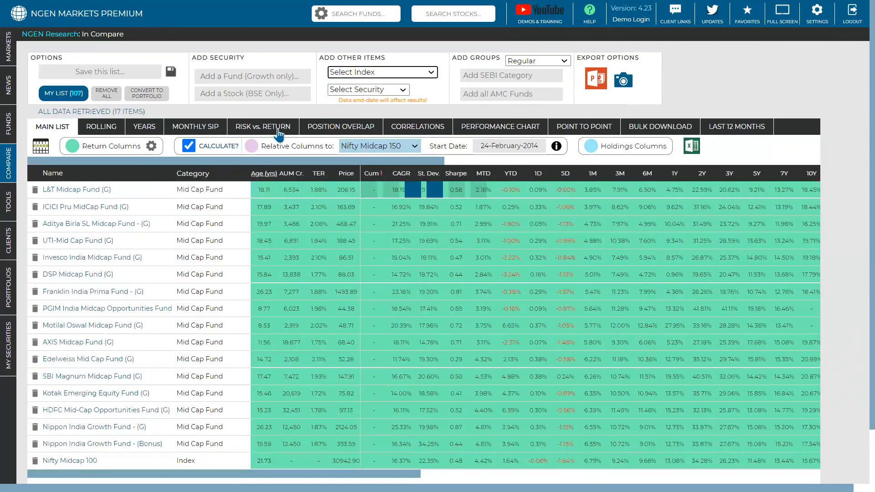
Return to the calendar-year returns and sort the funds and index by 2021 return, highest first
click(150, 130)
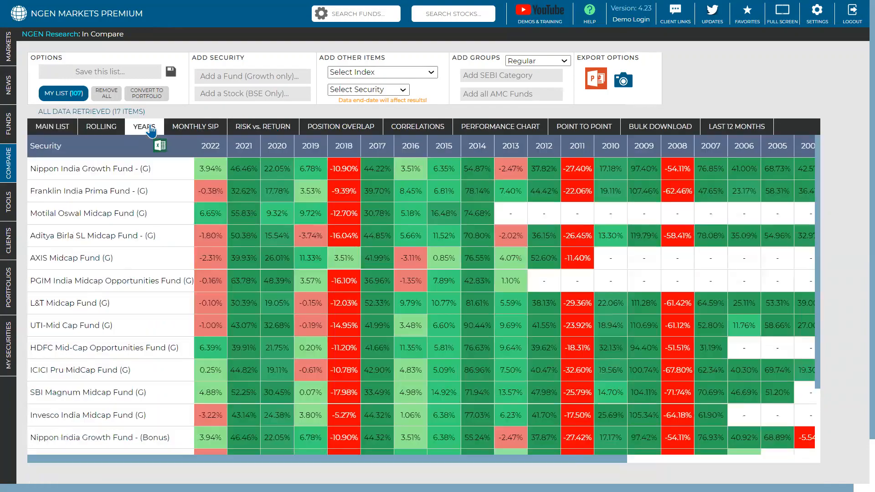
scroll(312, 169, down, 2)
scroll(312, 169, up, 1)
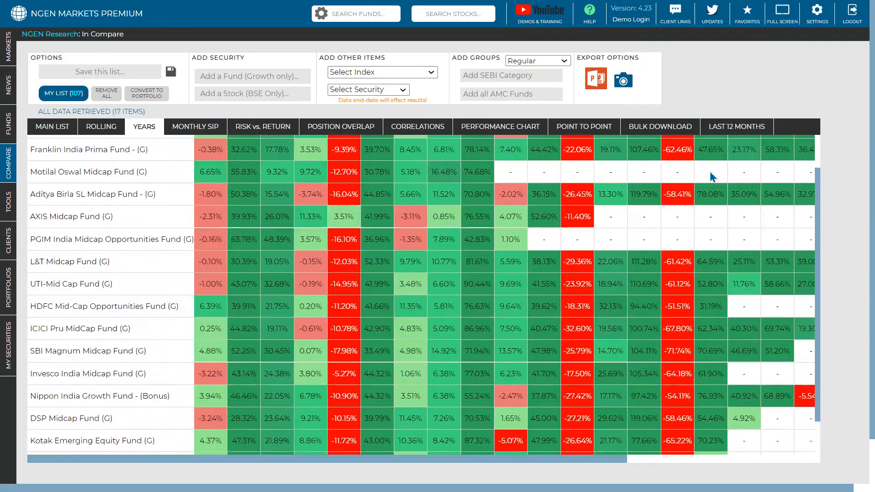
scroll(713, 177, up, 1)
scroll(809, 203, down, 1)
scroll(810, 206, up, 1)
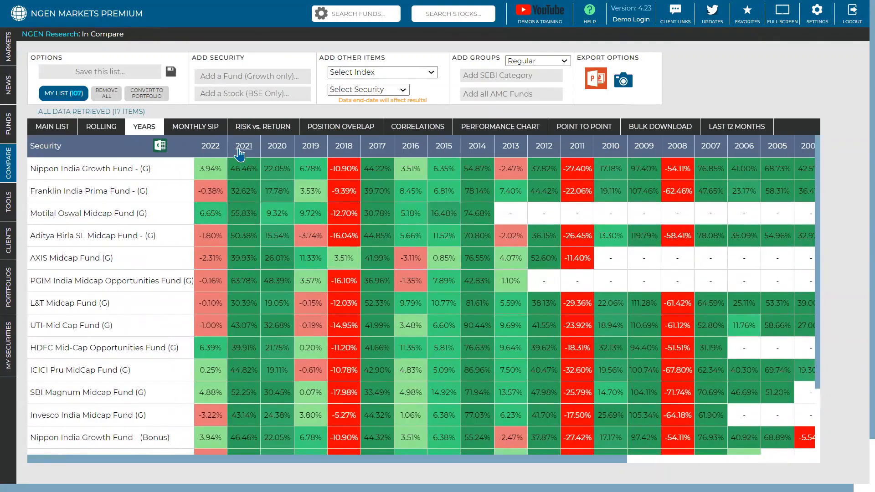
click(238, 153)
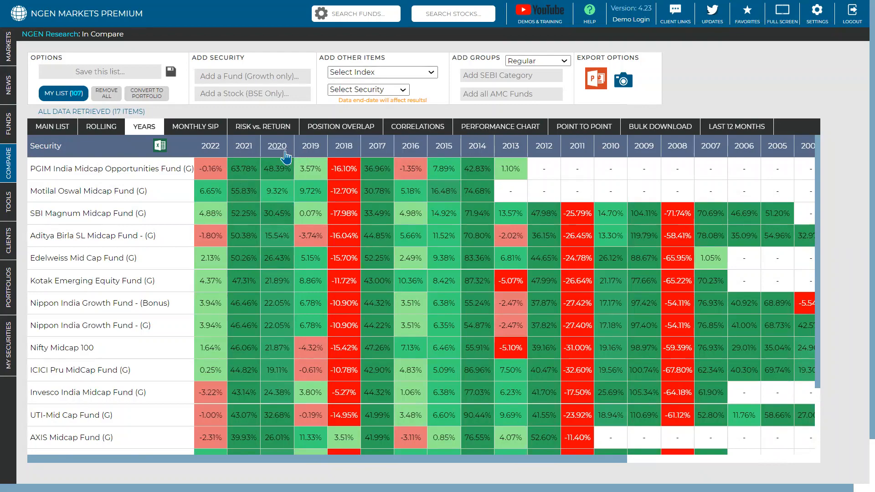
Rank the calendar-year returns by 2019, 2018, 2017, 2016, 2014 and 2013 in turn, ending with 2013, highest first
click(305, 150)
click(347, 151)
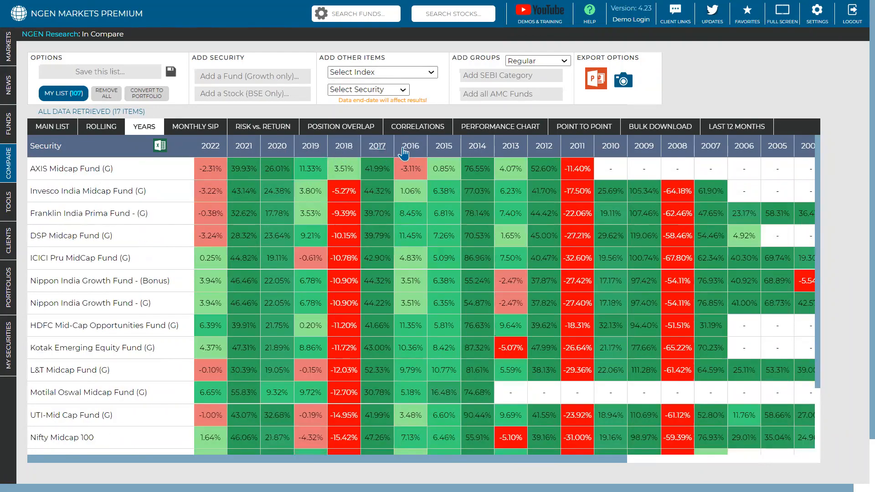
click(378, 151)
click(410, 151)
click(473, 150)
click(506, 151)
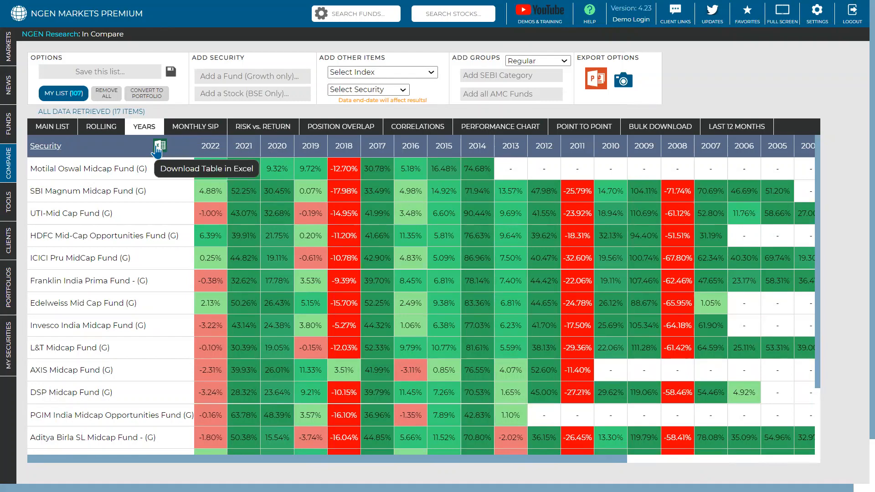
Return to the monthly SIP comparison and set the installment to 10000
click(199, 127)
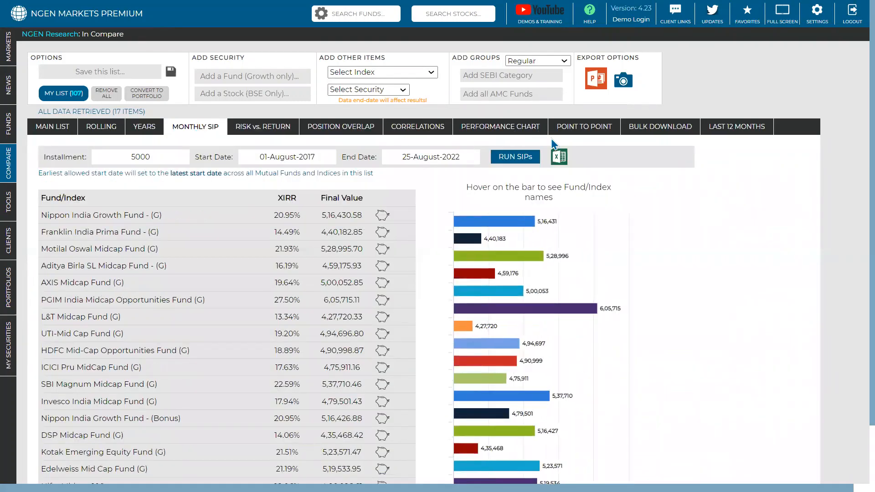
scroll(556, 160, down, 1)
scroll(555, 157, down, 1)
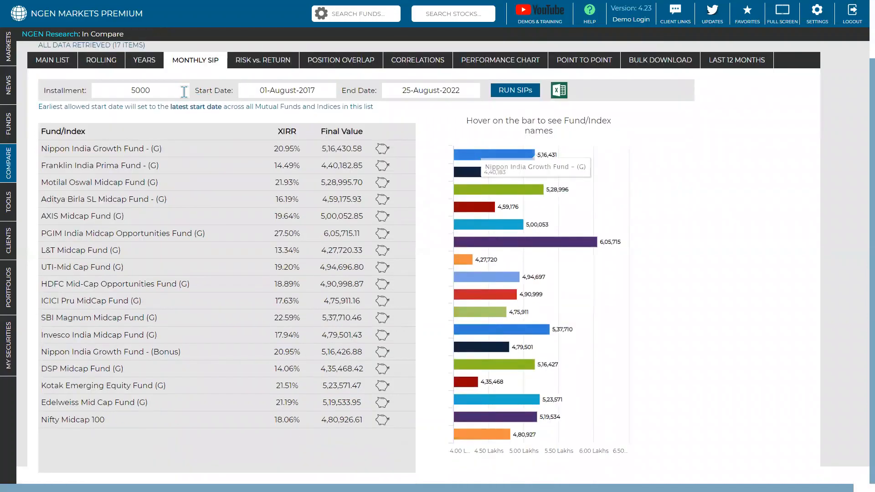
drag(182, 90, 89, 92)
text(10)
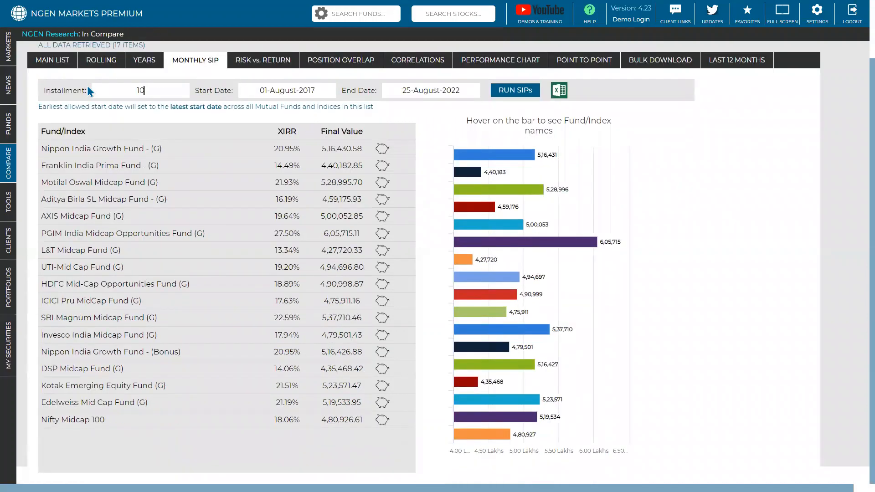
text(000)
Recalculate the SIPs with a start date of 01-August-2019 and sort the results by XIRR, highest first
click(295, 92)
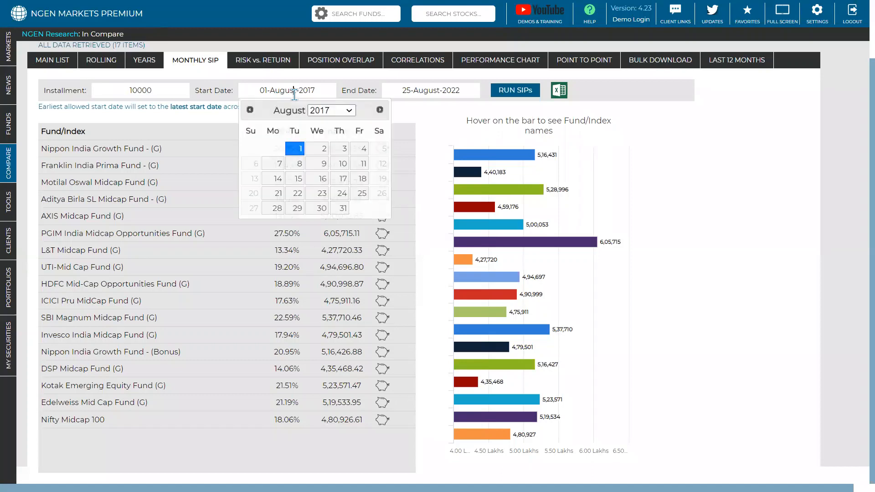
click(311, 112)
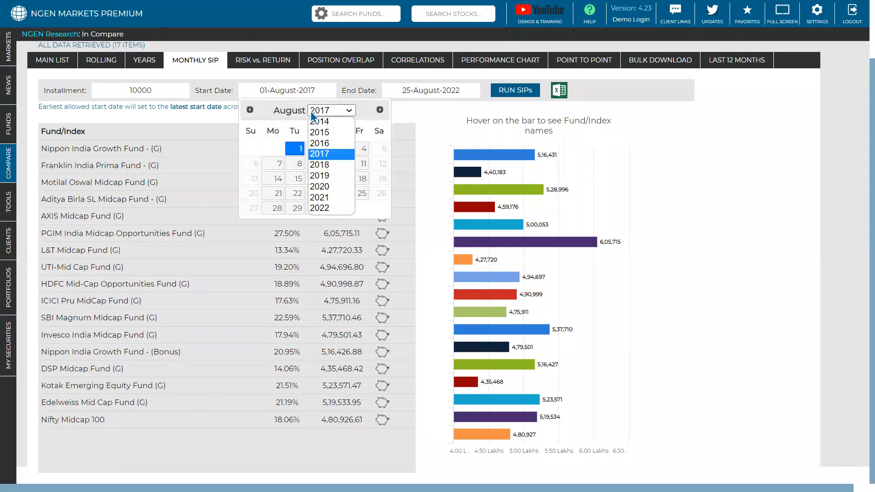
click(320, 176)
click(400, 146)
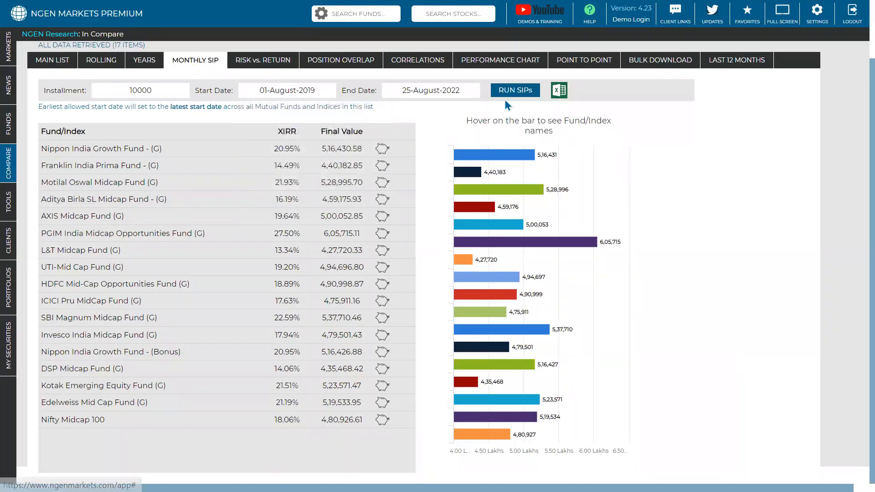
click(506, 93)
double_click(285, 132)
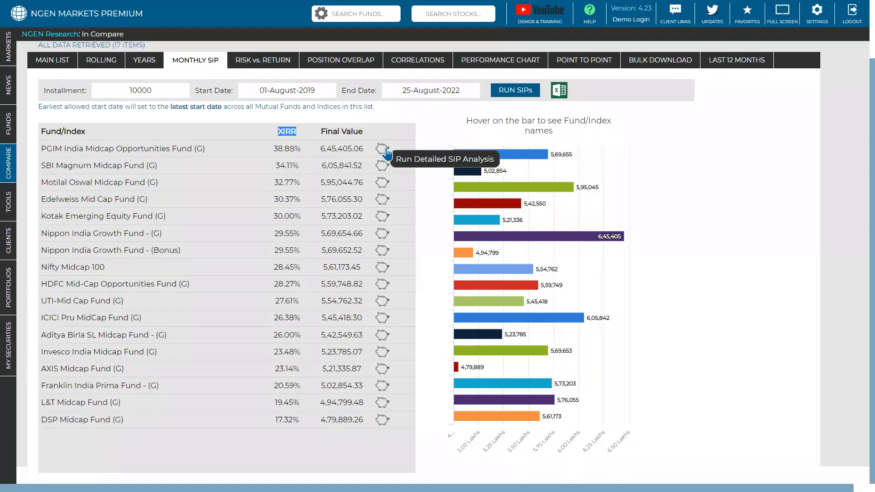
View the detailed monthly SIP analysis in the tools section and return to the fund comparison
mouse_move(21, 198)
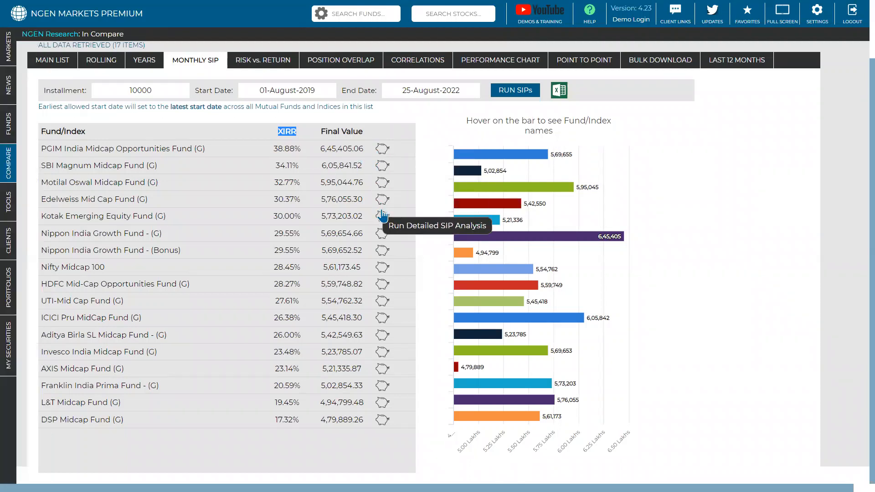
click(18, 205)
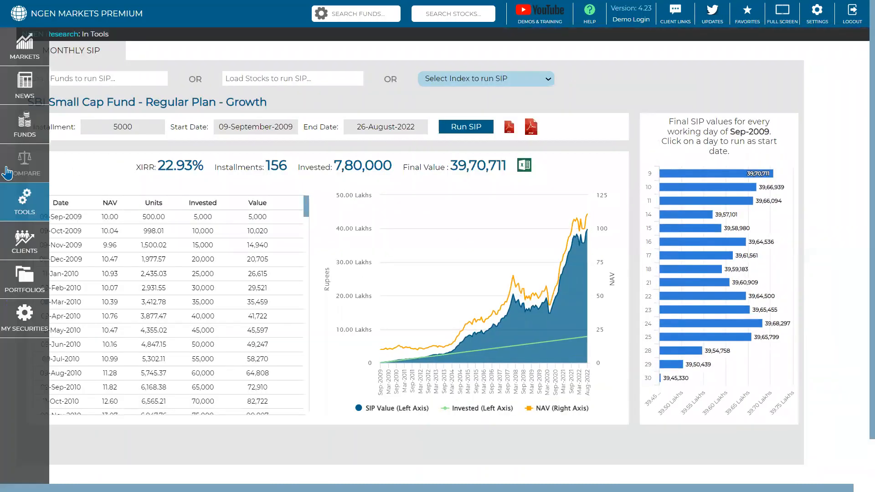
click(6, 172)
Zoom the risk versus return chart in on the funds and index above 17% annualised risk, and reset the zoom
click(266, 133)
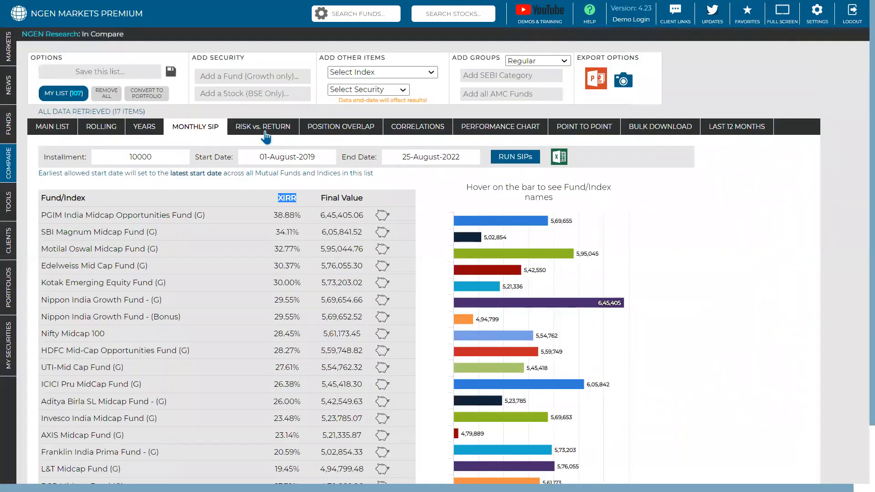
scroll(264, 137, down, 2)
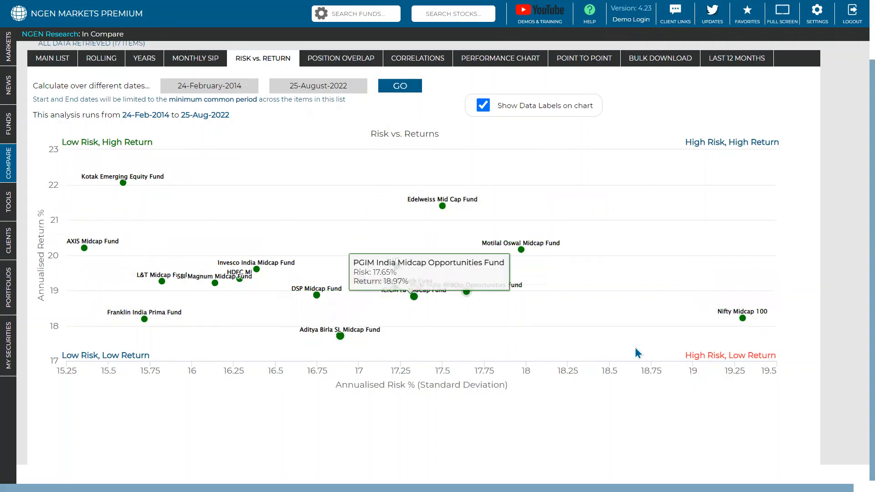
drag(378, 170, 558, 332)
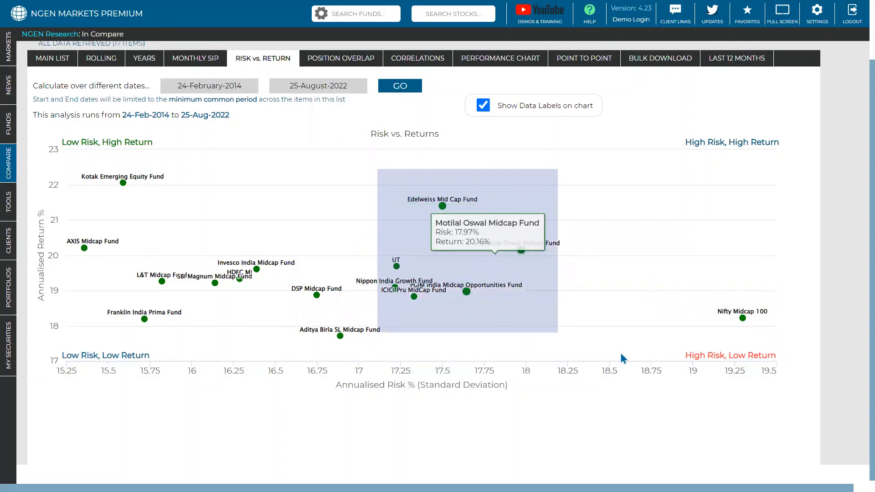
drag(623, 358, 765, 343)
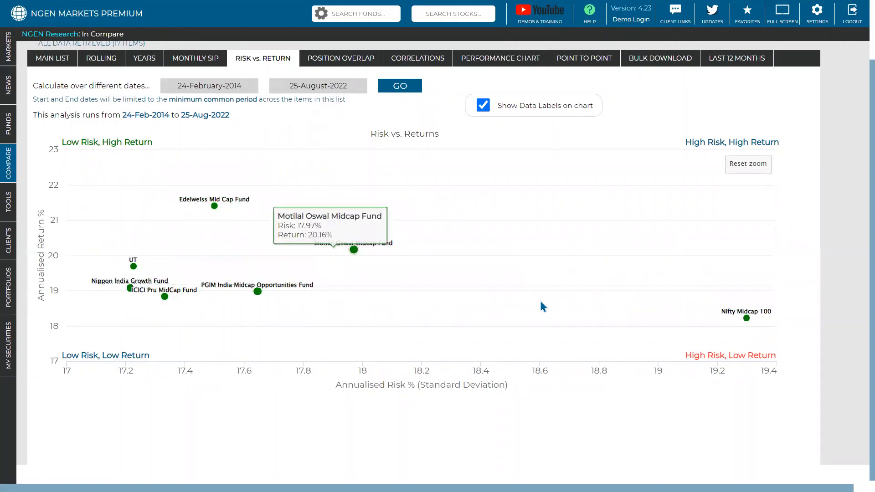
click(728, 170)
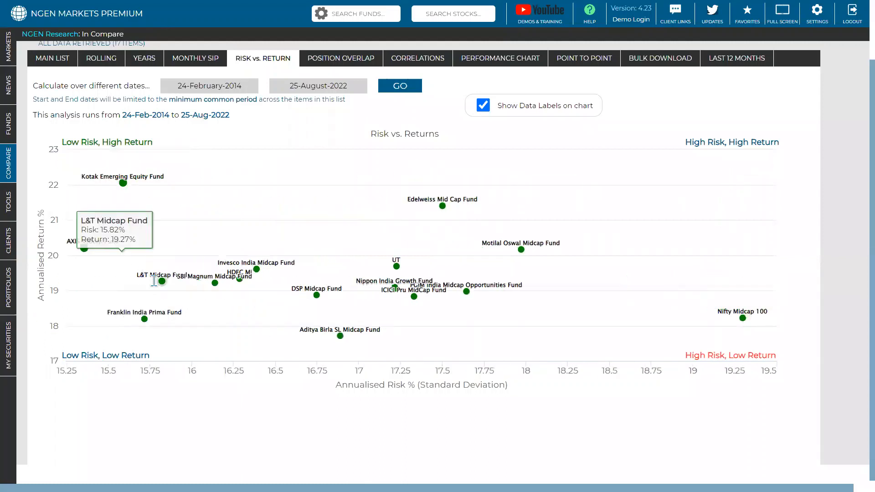
Zoom in on the lowest-risk funds in the chart and examine the risk and return of Invesco India, AXIS and Franklin India Prima
drag(282, 170, 66, 336)
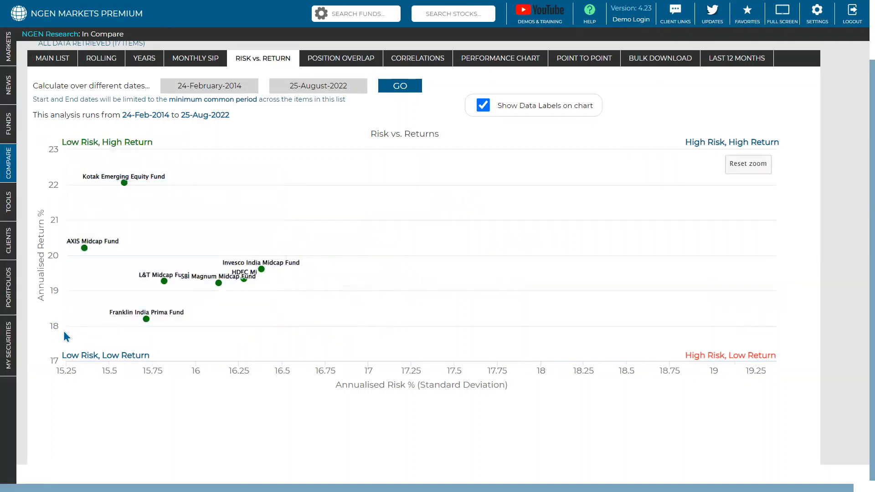
mouse_move(682, 276)
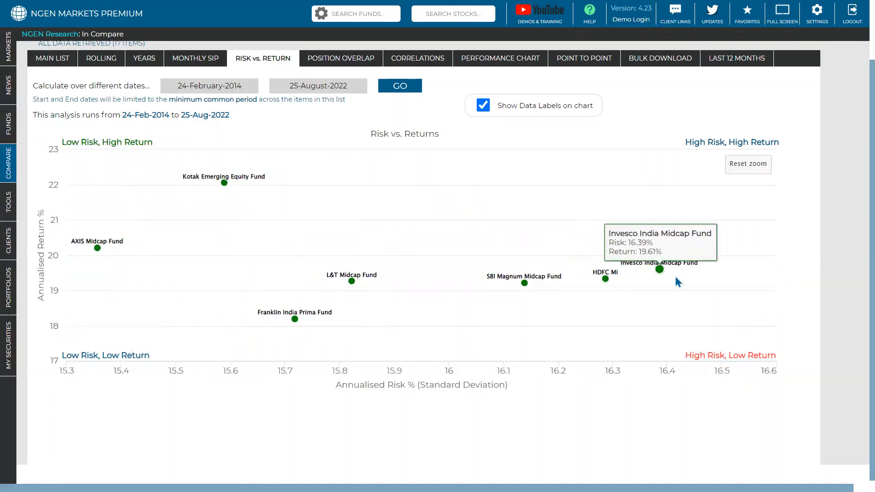
mouse_move(108, 258)
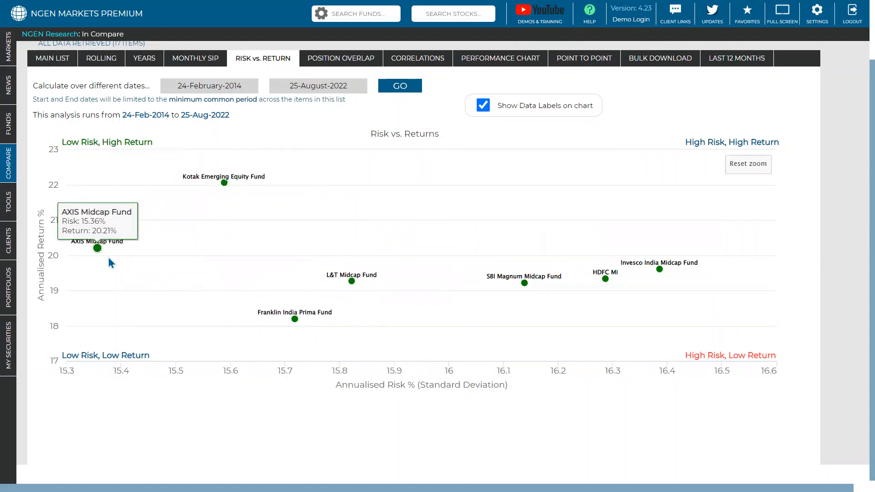
mouse_move(706, 252)
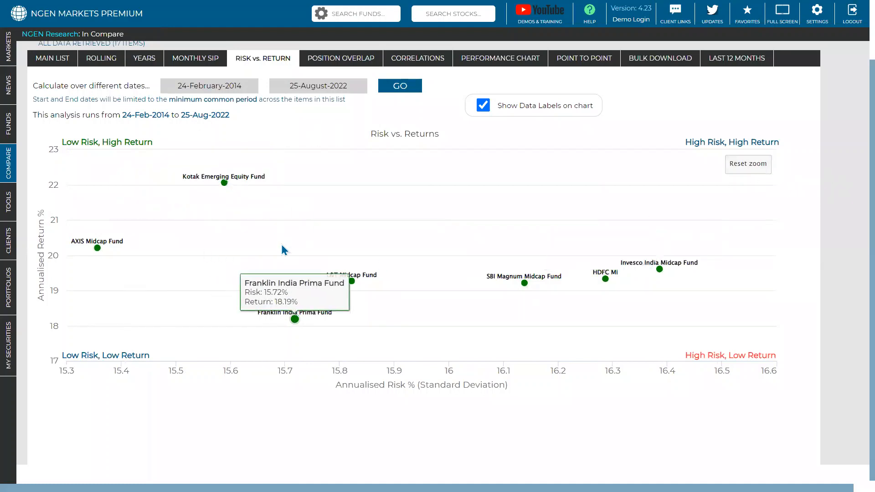
Recalculate the risk versus return analysis with a start date of 01-February-2018
click(226, 81)
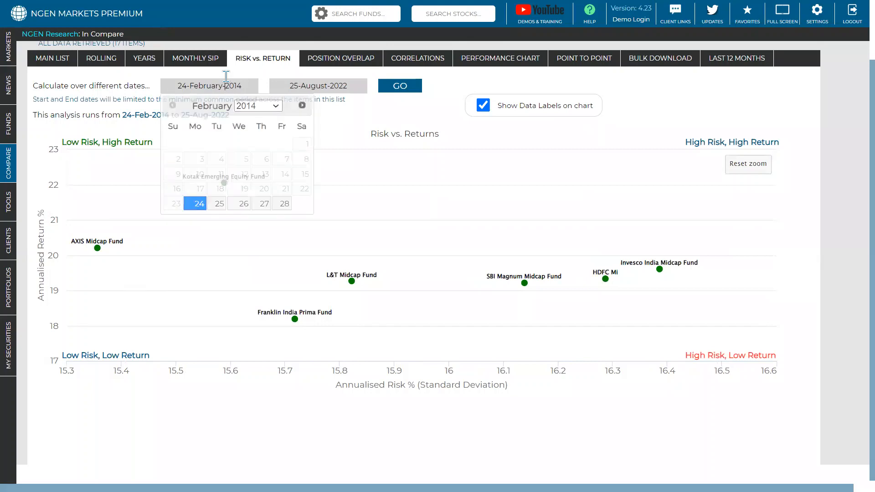
click(255, 106)
click(247, 161)
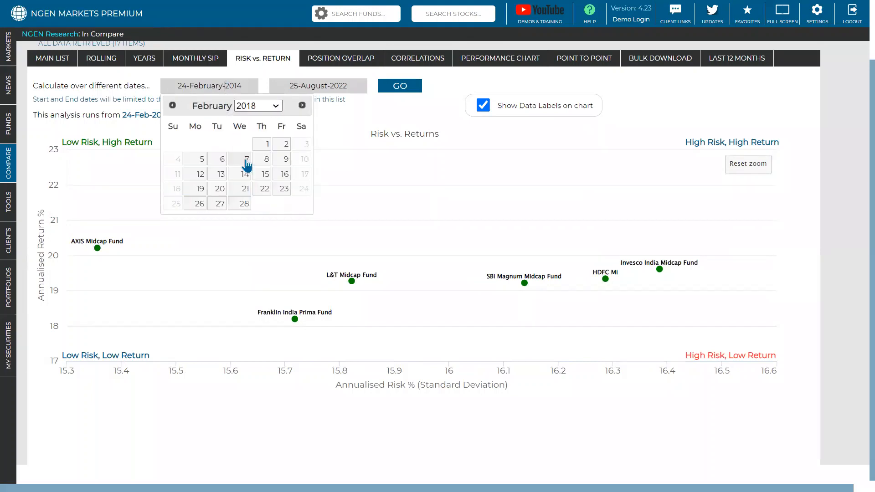
click(260, 144)
click(400, 86)
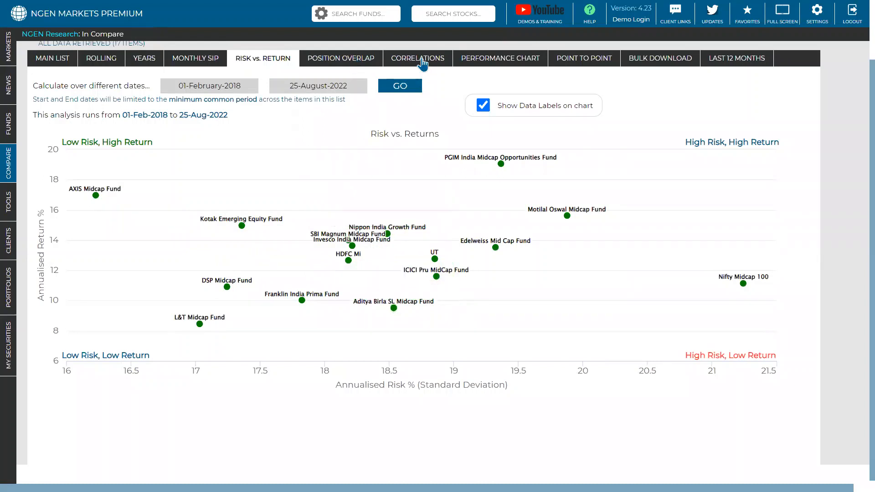
Examine the position overlap matrix for each pair of mid cap funds in the comparison
click(330, 61)
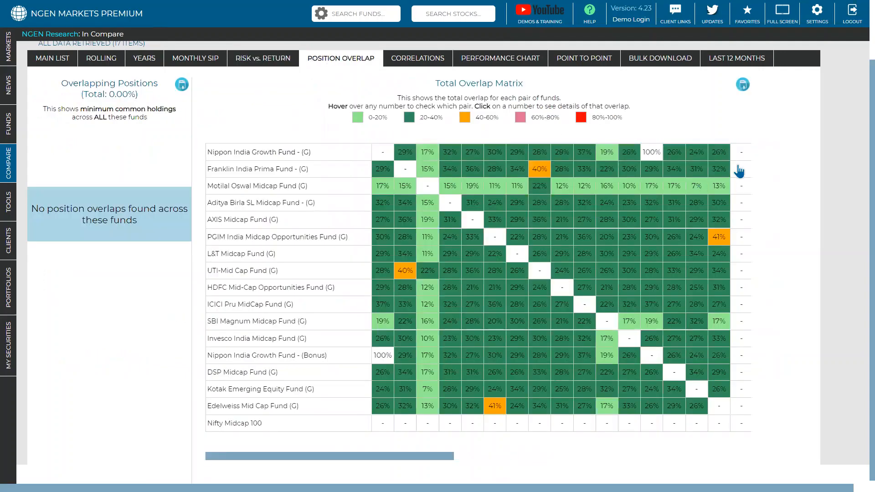
scroll(739, 171, up, 2)
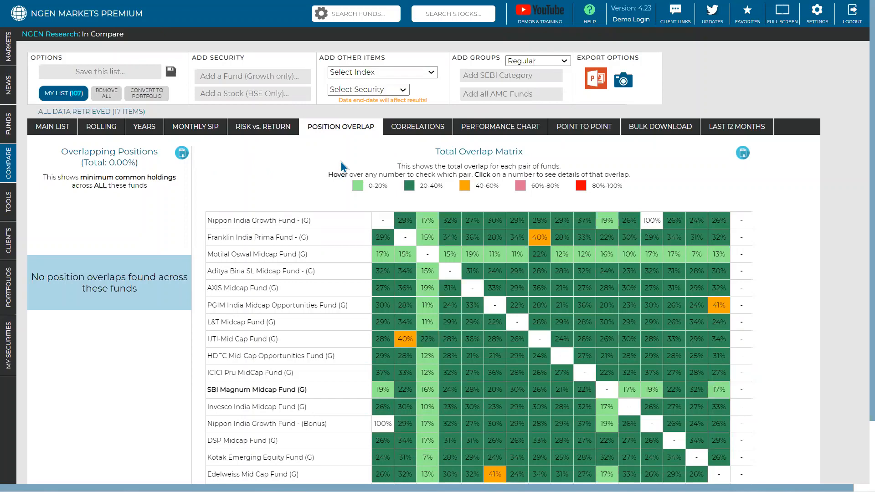
scroll(341, 161, down, 2)
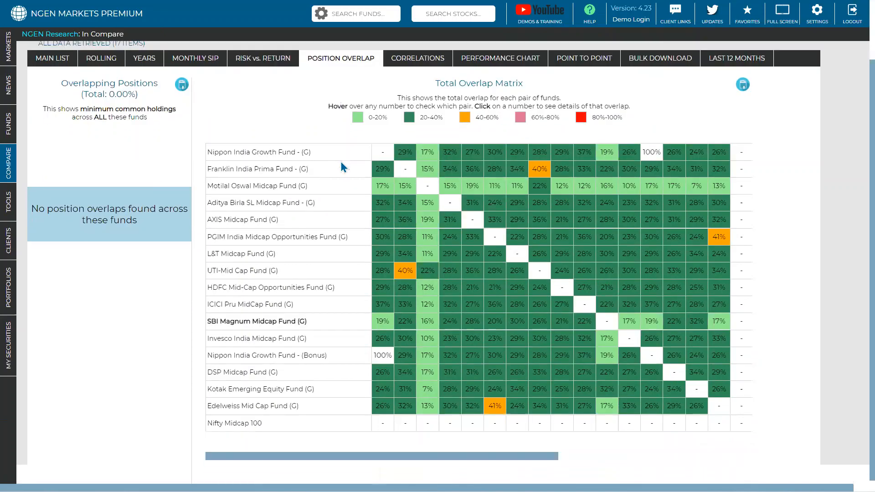
scroll(340, 162, up, 2)
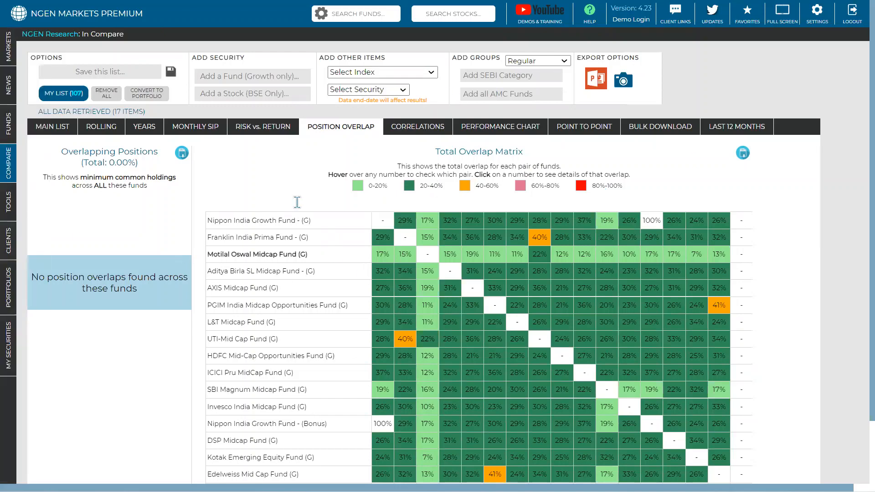
Build a new portfolio from the Units/Shares example of Excel ISINs, validate the input and run the portfolio analysis
click(18, 279)
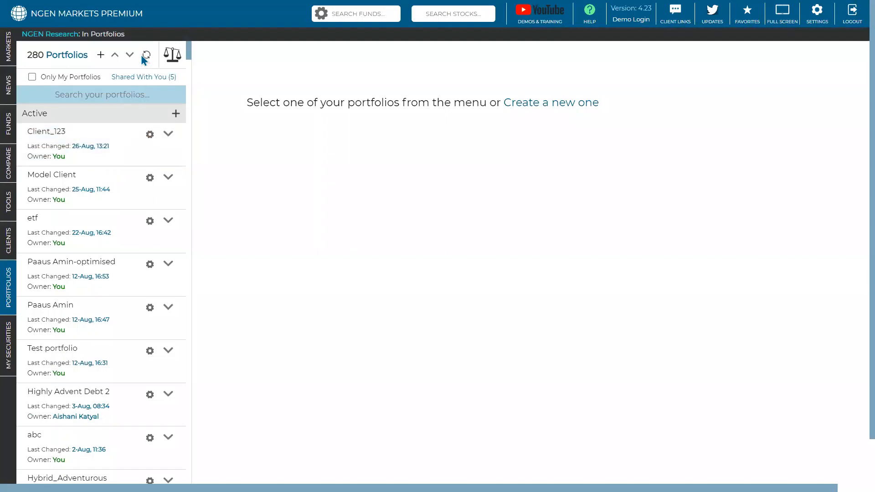
click(100, 55)
click(358, 81)
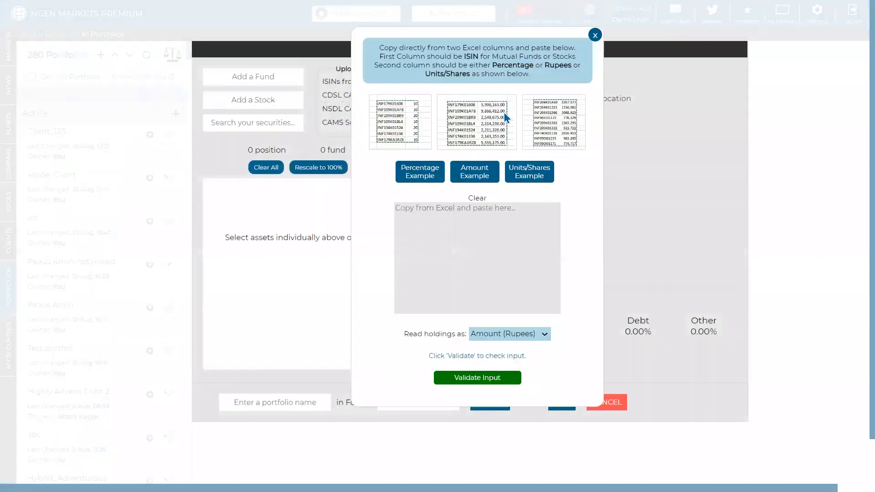
click(524, 174)
click(498, 378)
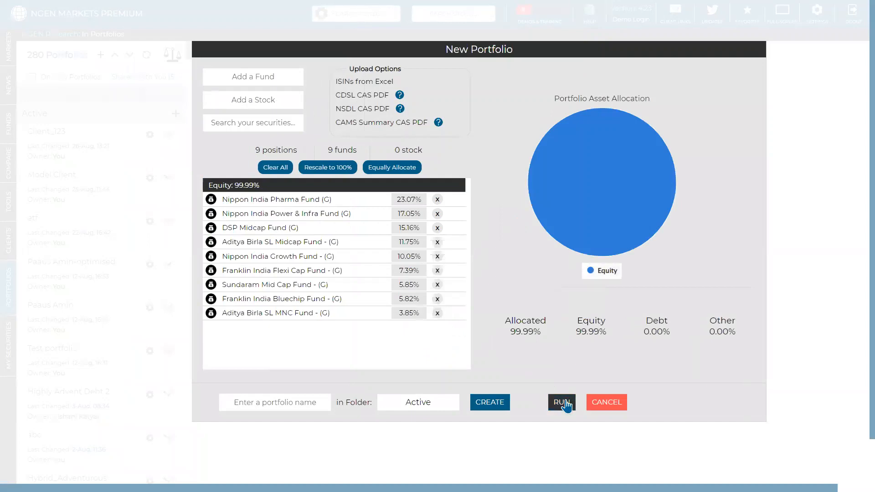
click(562, 403)
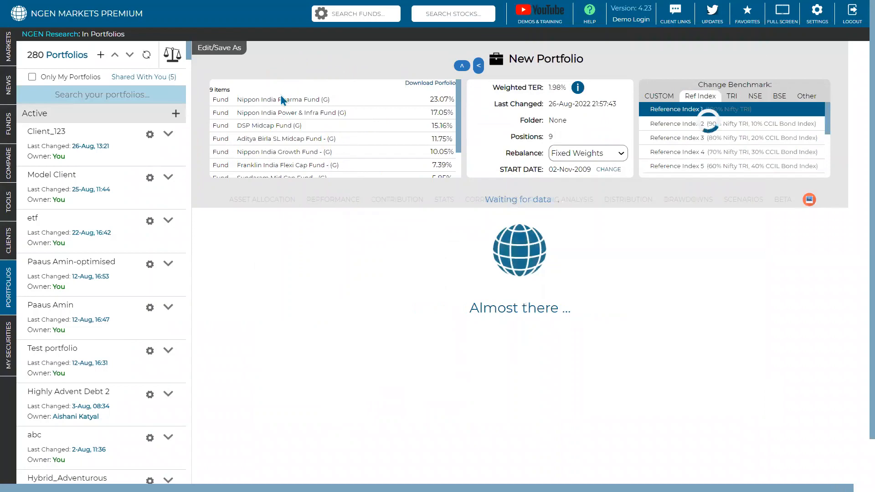
Load the new portfolio's funds into the fund comparison and show their position overlap
mouse_move(6, 168)
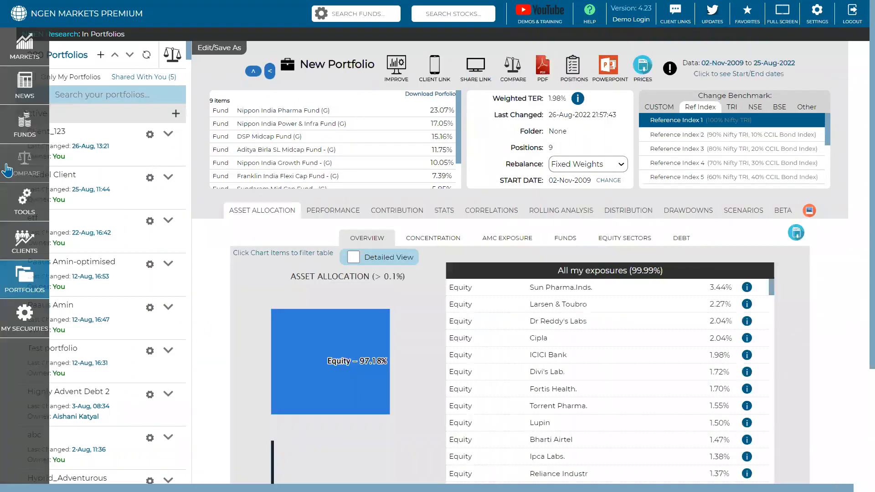
click(513, 72)
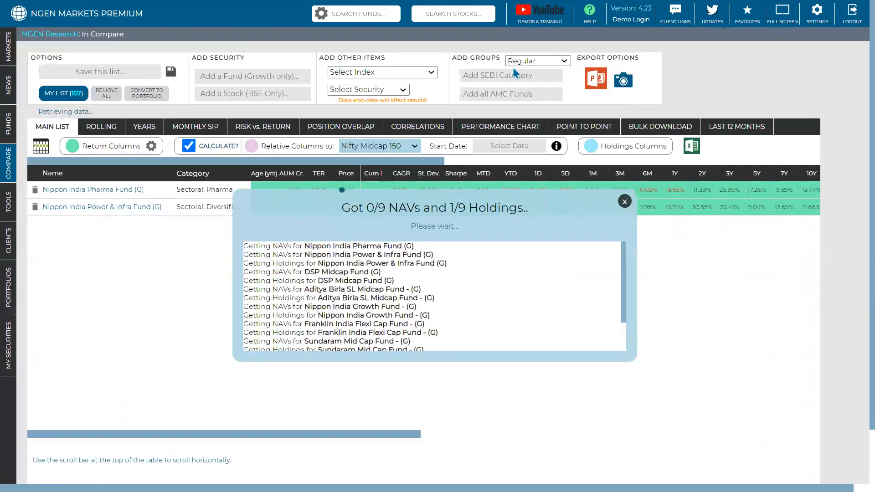
click(347, 129)
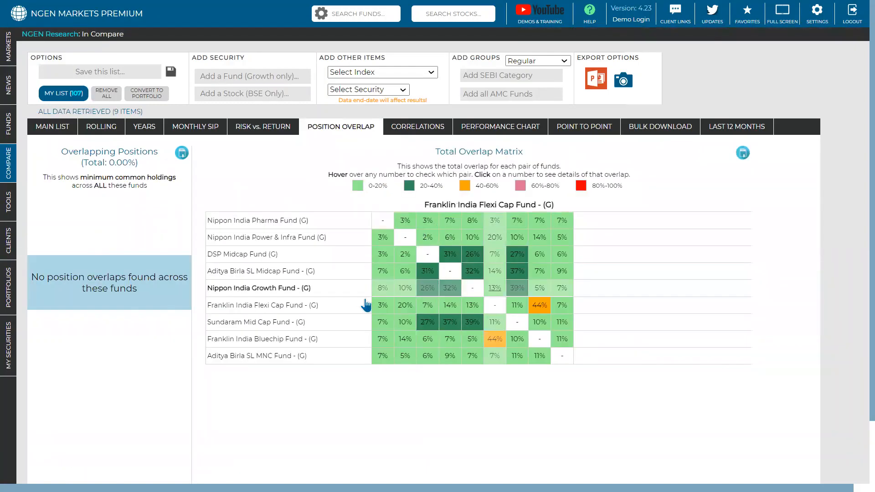
Examine the overlapping holdings of Franklin India Bluechip Fund and Franklin India Flexi Cap Fund, and the minimum common holdings across all funds
click(496, 342)
scroll(504, 401, down, 2)
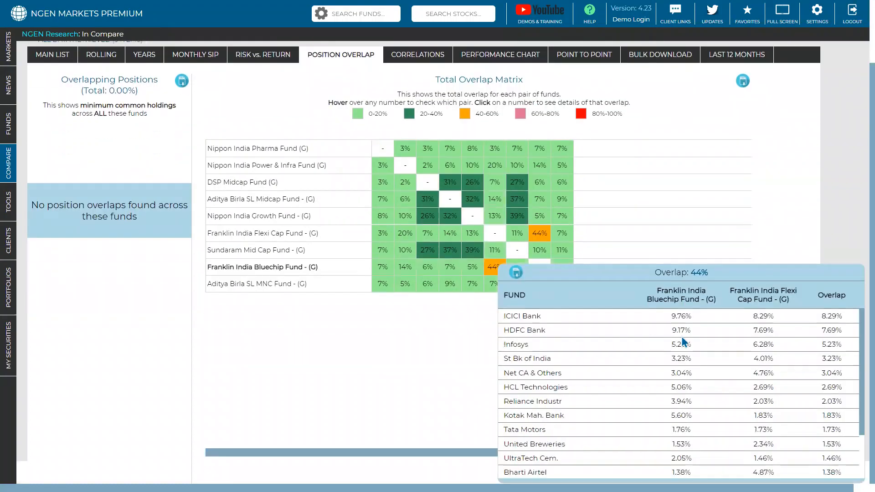
scroll(689, 327, down, 1)
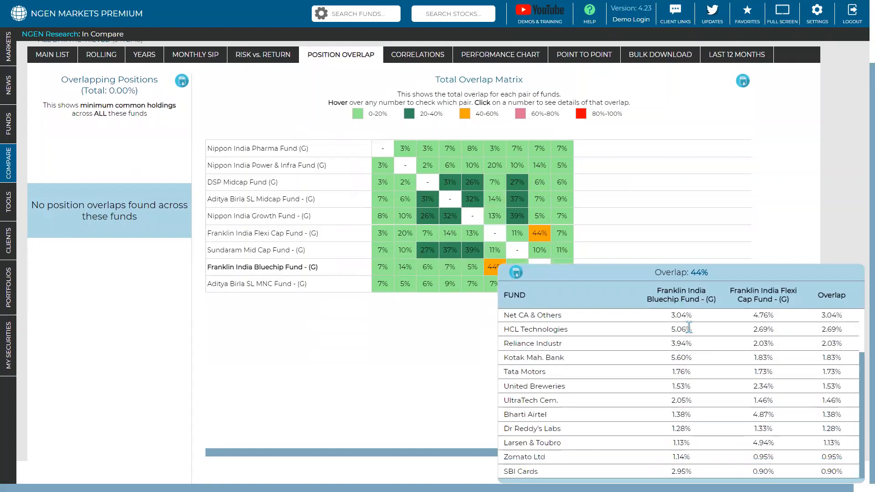
scroll(688, 327, up, 1)
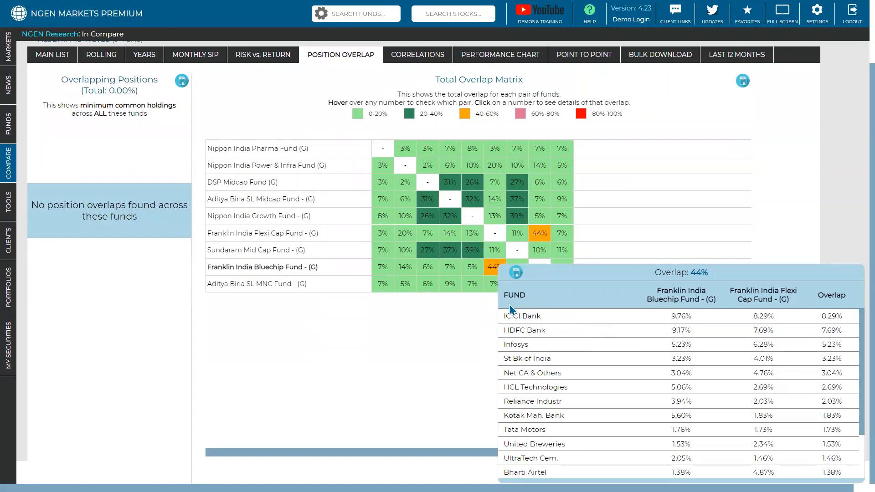
click(406, 344)
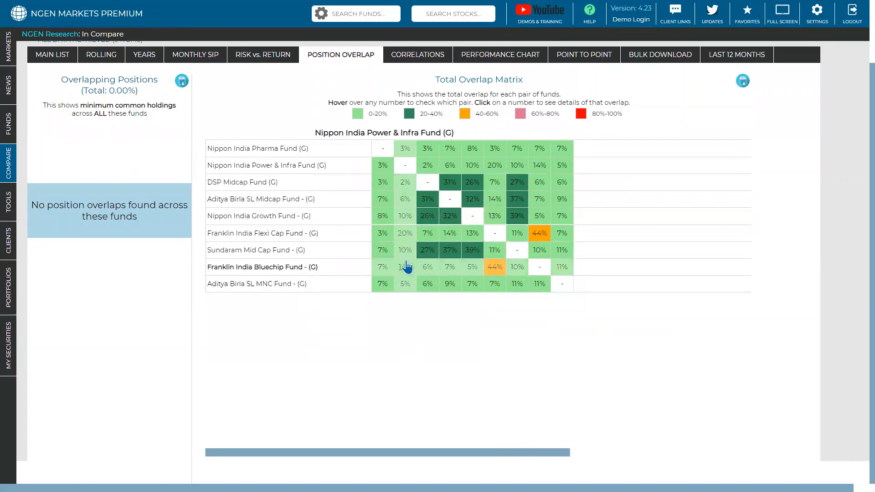
scroll(407, 267, up, 2)
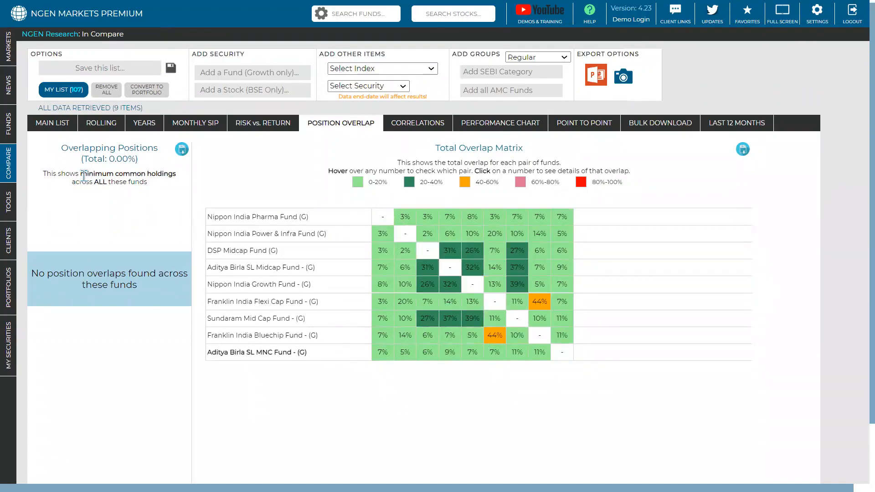
drag(77, 173, 197, 173)
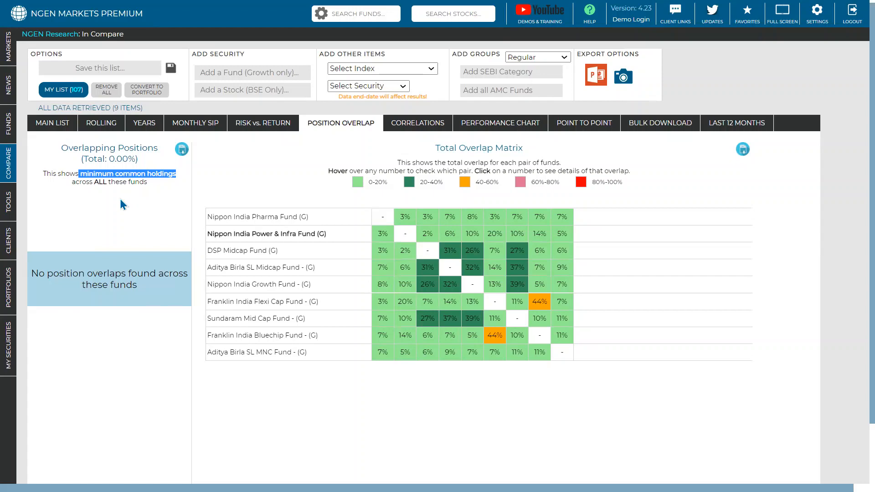
Examine the funds' correlation matrix and its analysis period, and check it against the position overlap matrix
click(419, 131)
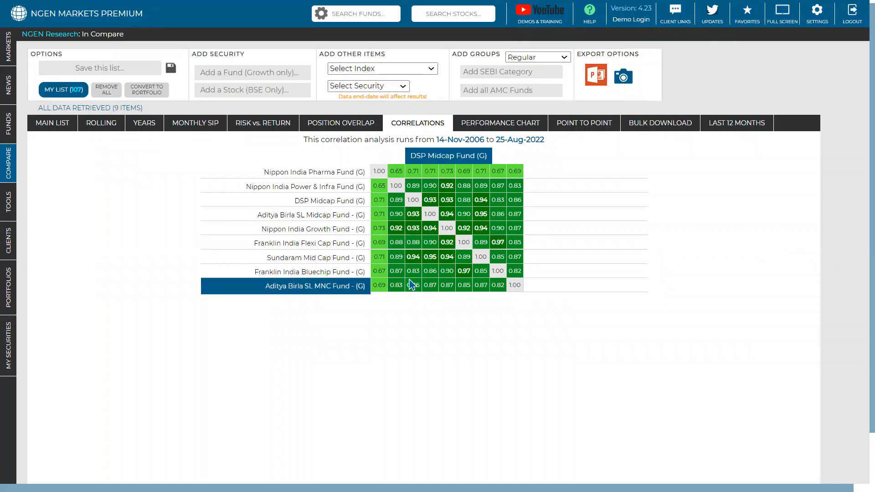
triple_click(453, 139)
double_click(544, 142)
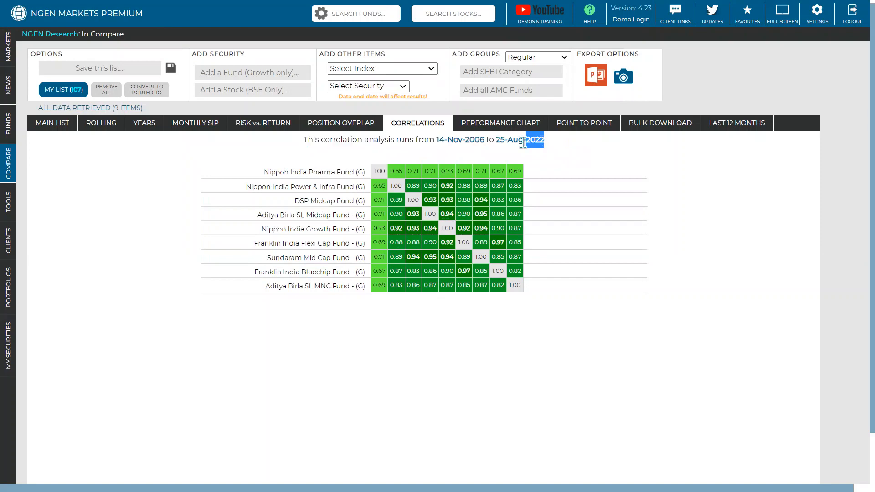
triple_click(460, 143)
click(572, 209)
click(354, 129)
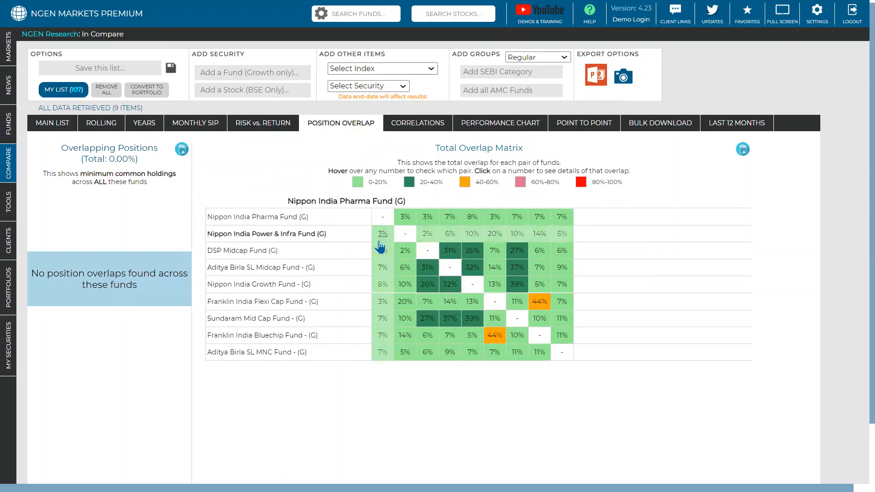
click(412, 123)
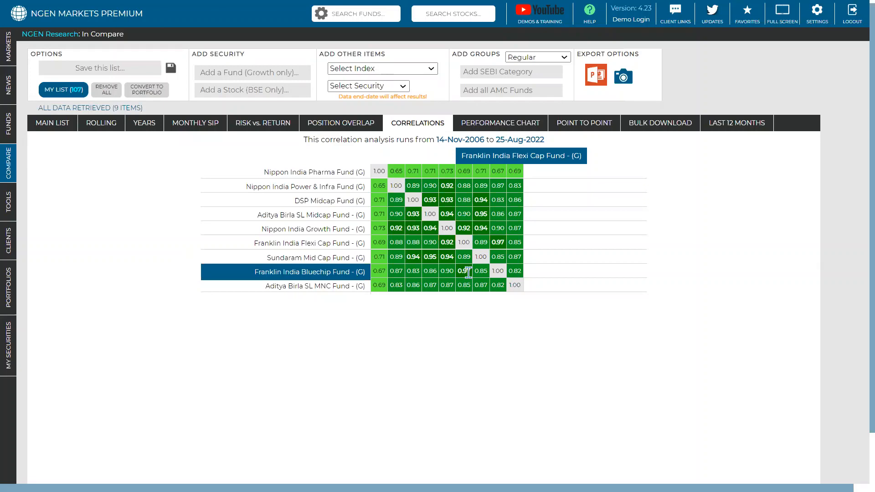
Show the performance chart with only Nippon India Pharma Fund and Aditya Birla SL MNC Fund, hiding the other funds
click(487, 129)
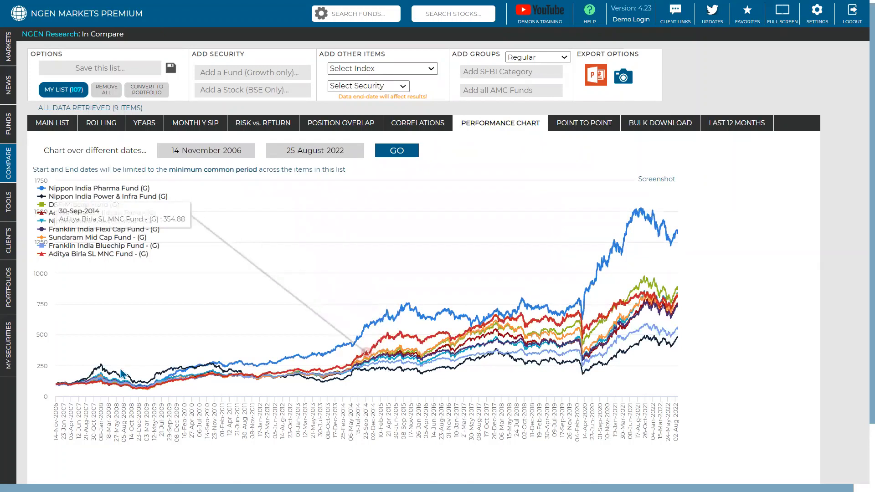
click(95, 246)
click(80, 237)
click(69, 230)
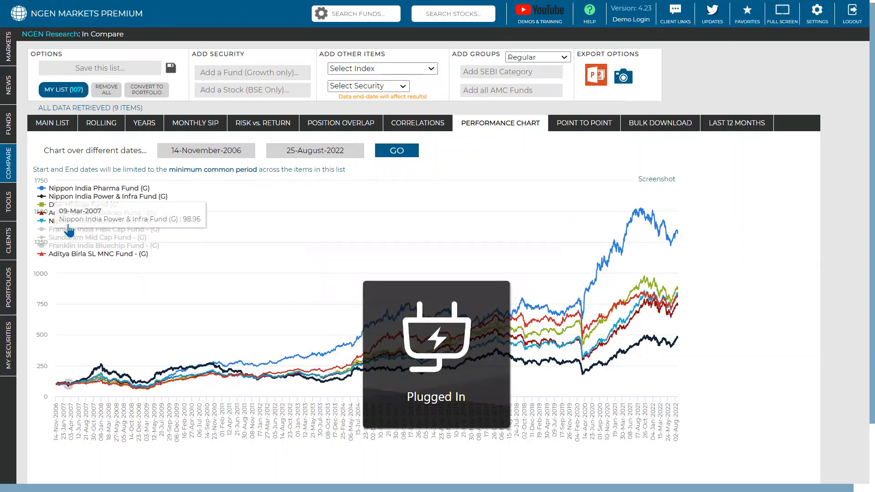
click(57, 221)
click(54, 213)
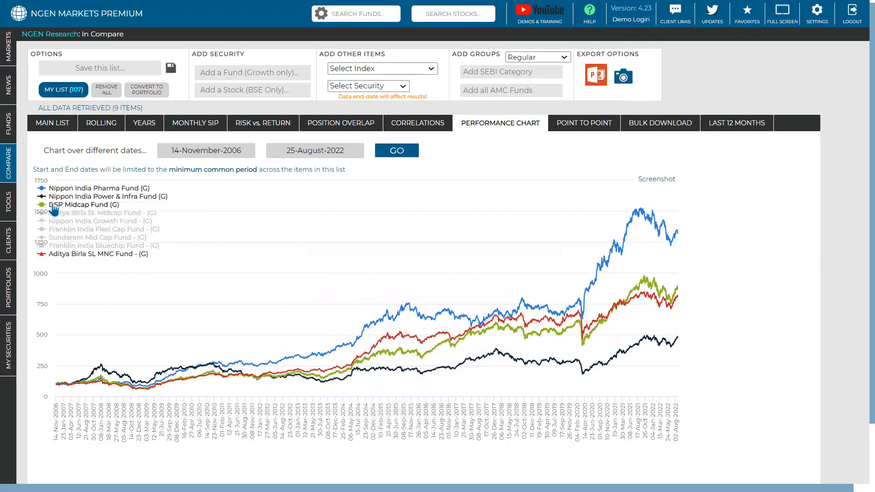
click(54, 205)
click(56, 197)
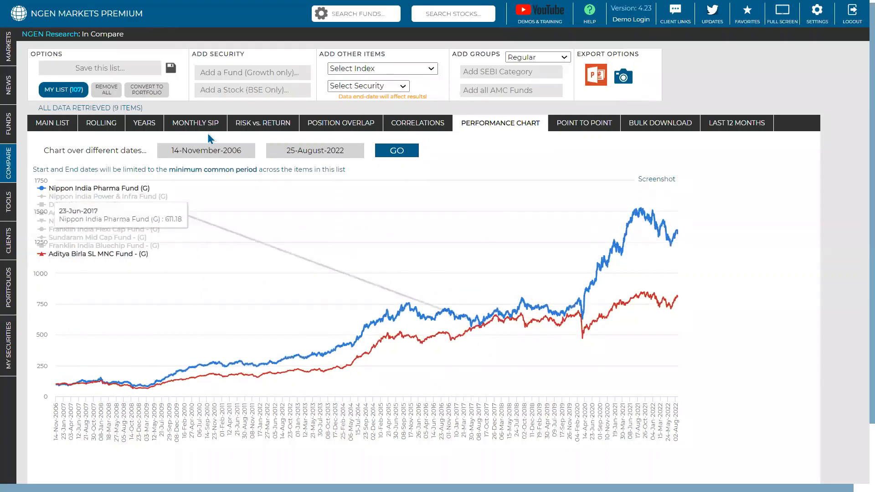
Redraw the performance chart with a start date of 03-November-2014
click(187, 150)
click(272, 171)
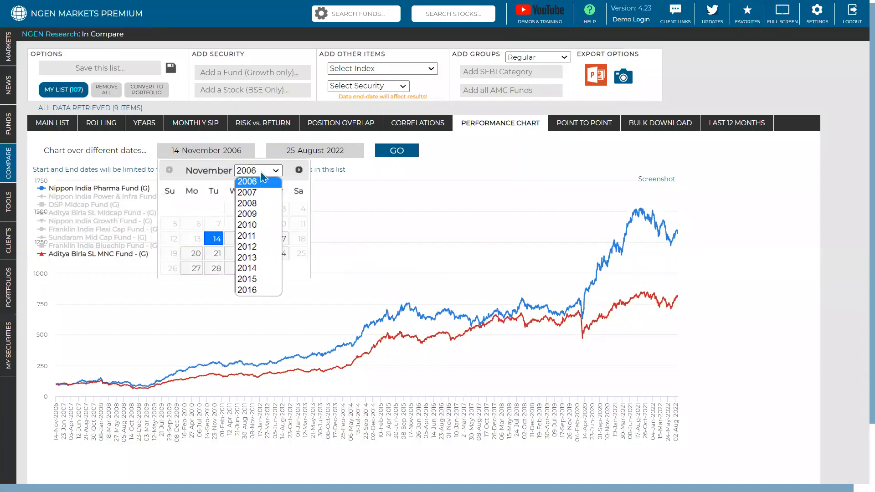
click(249, 268)
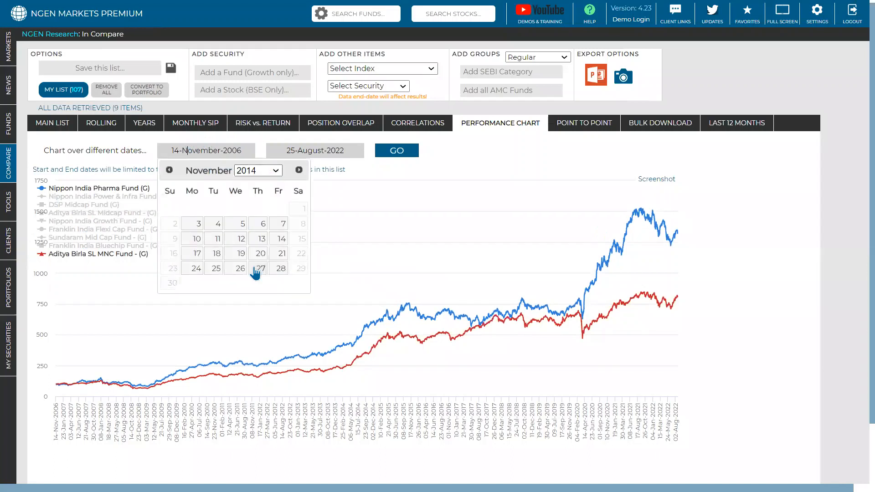
click(199, 224)
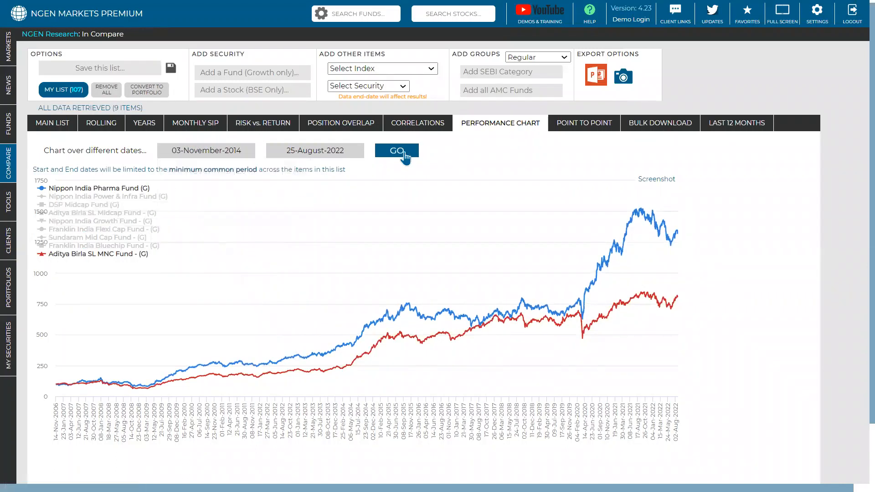
click(404, 155)
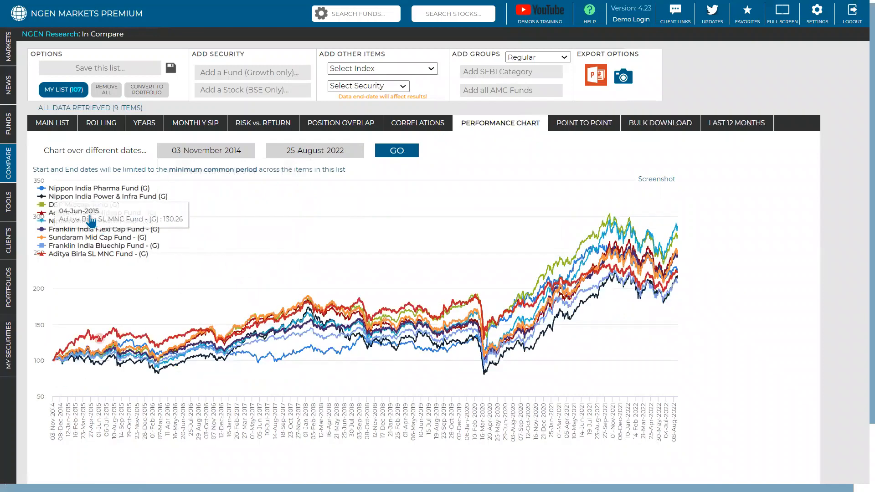
Hide Nippon India Power & Infra Fund and DSP Midcap Fund in the performance chart, and view the list of indices that can be added
click(62, 196)
click(63, 204)
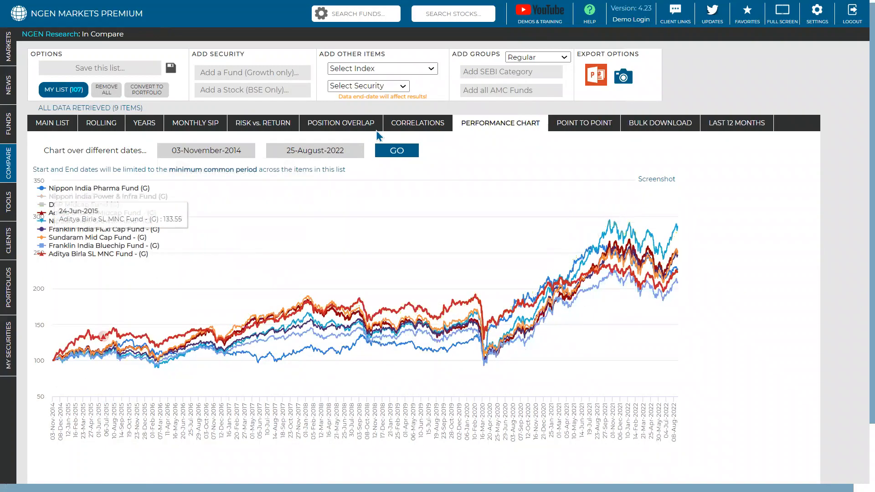
click(368, 74)
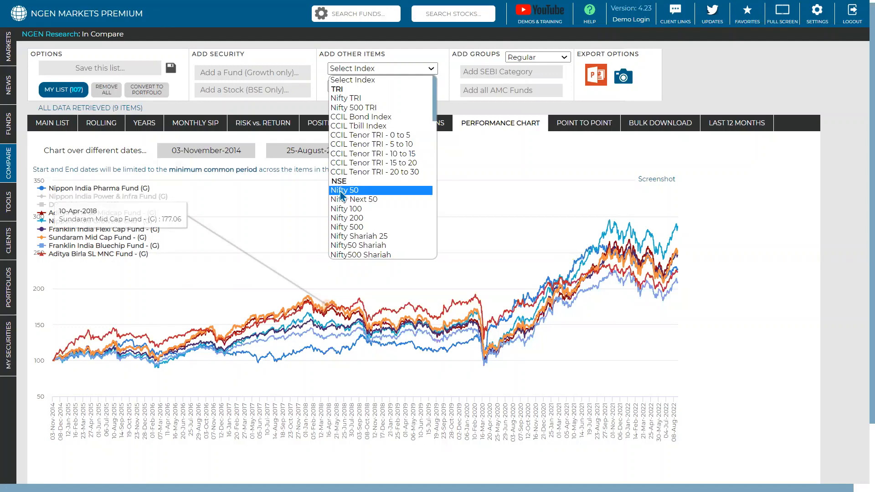
click(728, 182)
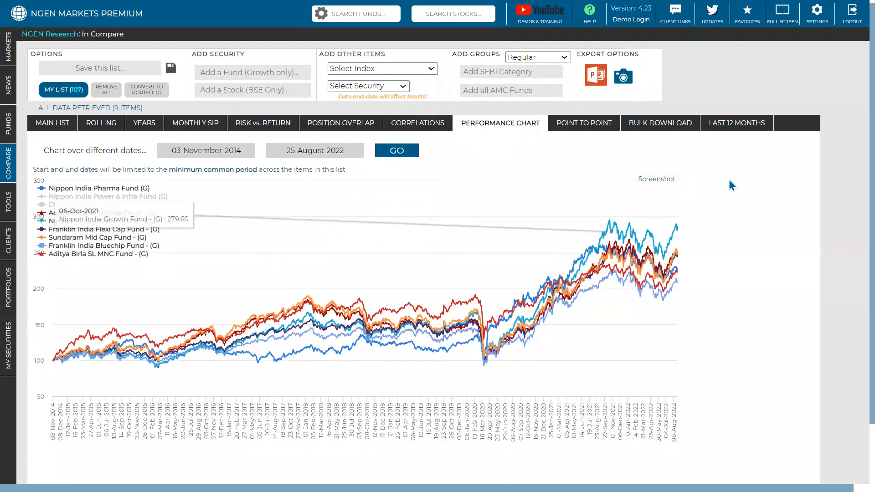
View the funds' point-to-point returns and check the date choices offered for the fourth and fifth comparison periods
click(584, 128)
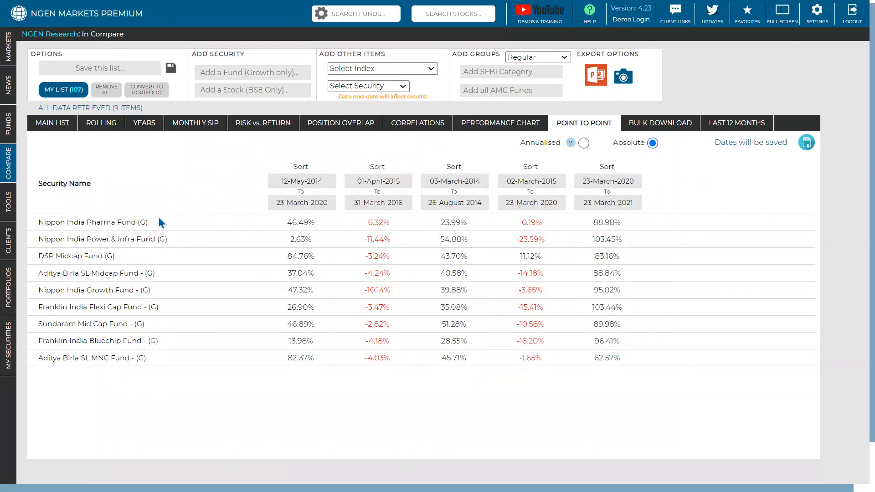
click(614, 181)
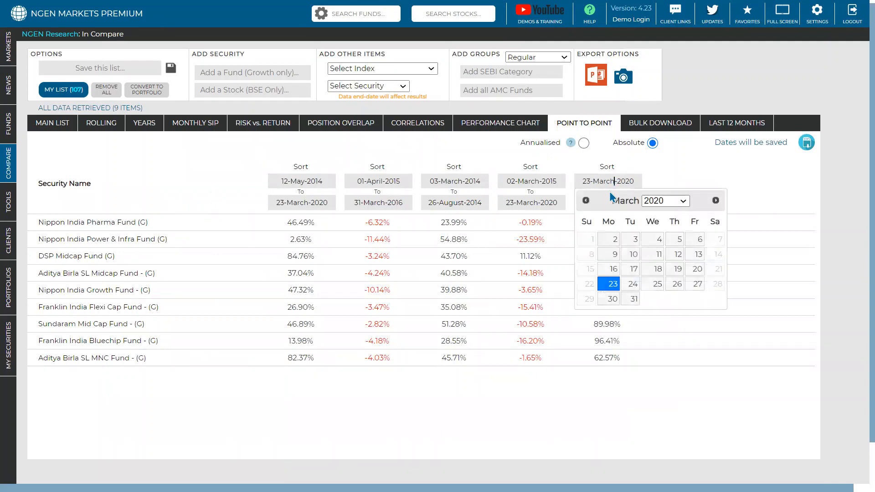
click(737, 195)
click(616, 203)
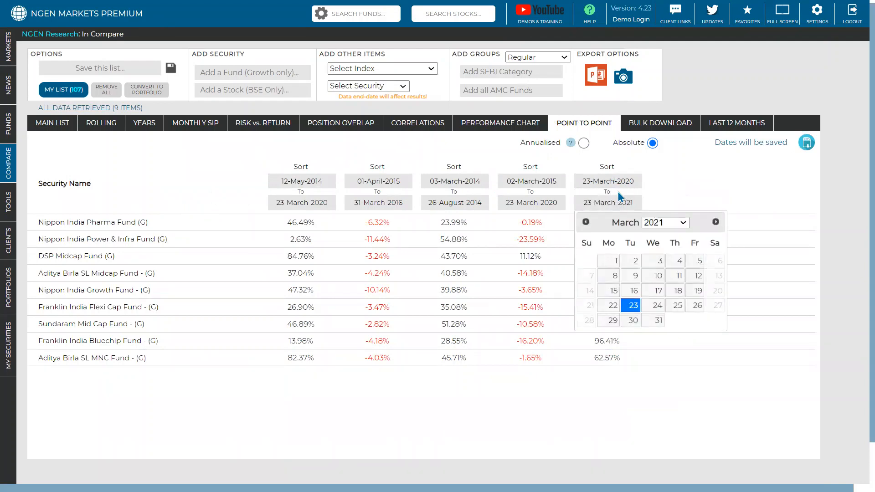
click(550, 182)
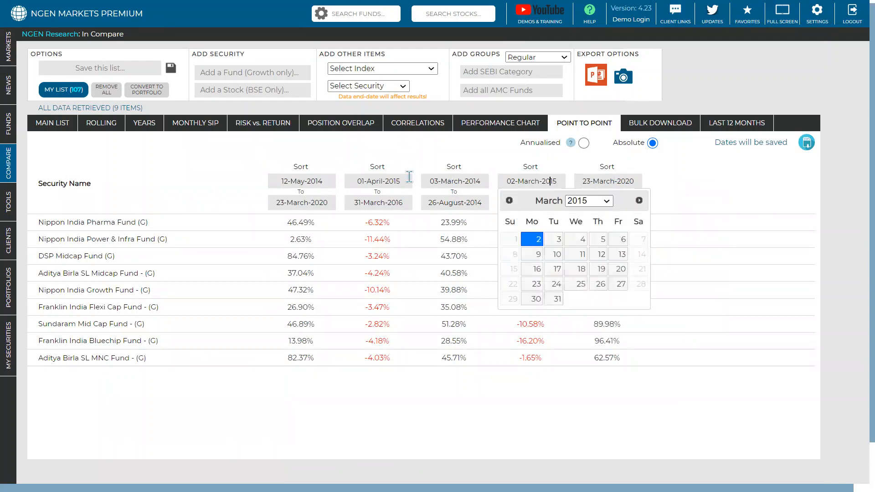
click(715, 177)
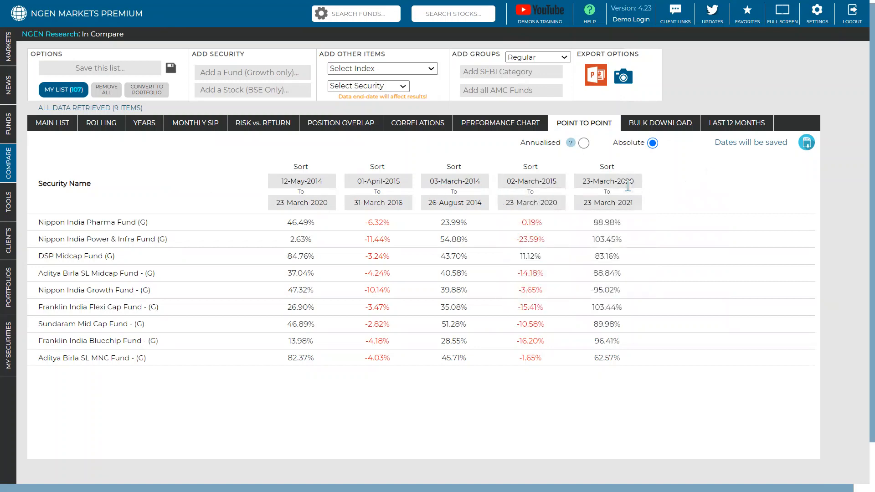
Set the start date of the fifth point-to-point period to 01-March-2021
click(628, 182)
click(656, 201)
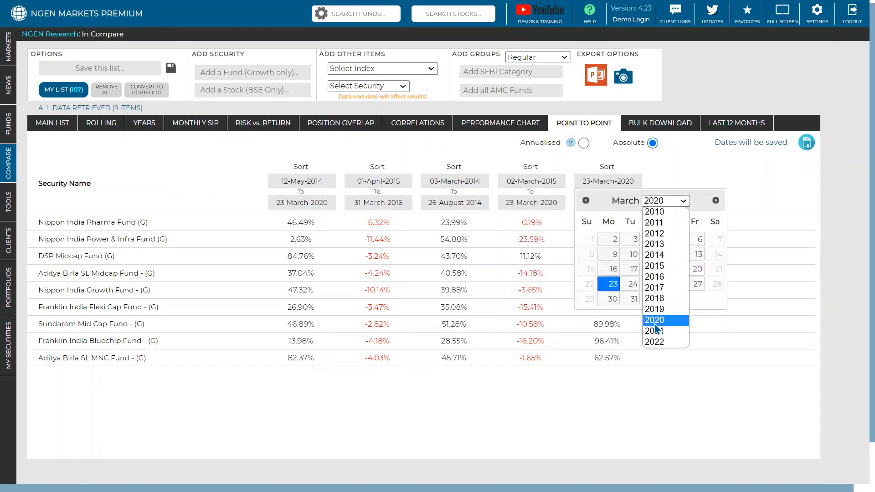
click(655, 329)
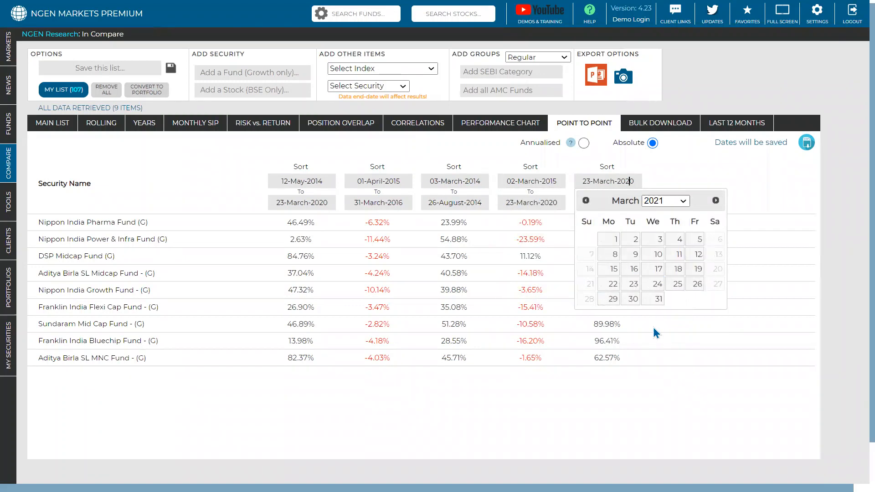
click(615, 244)
Move the end date of the fifth point-to-point period to March 2022
click(620, 202)
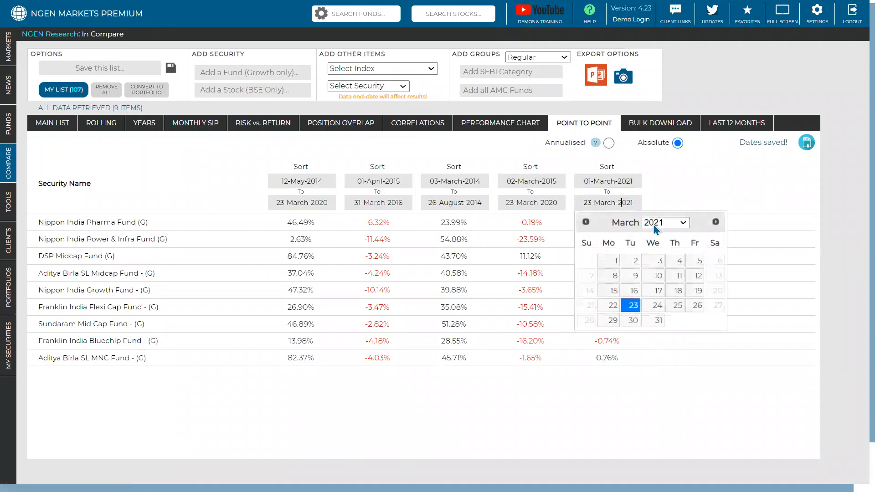
click(654, 226)
click(656, 356)
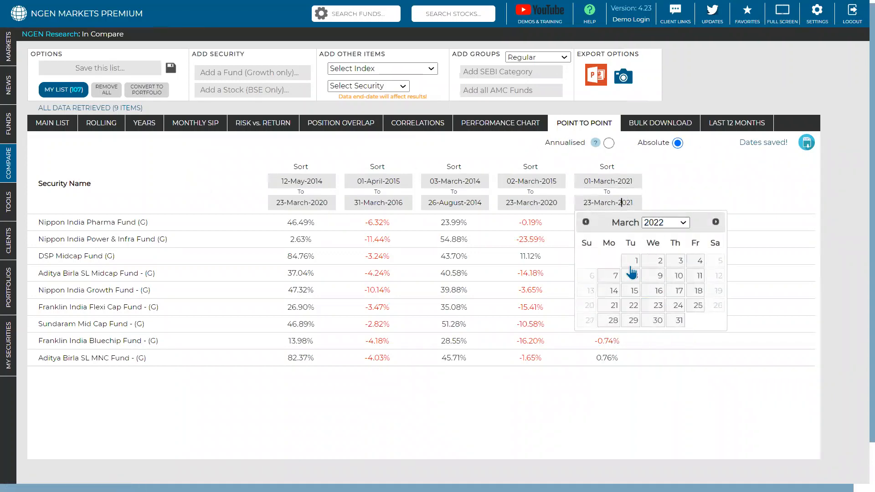
Set the last point-to-point period to end on 01-March-2022 and sort the funds by its annualised returns
click(634, 260)
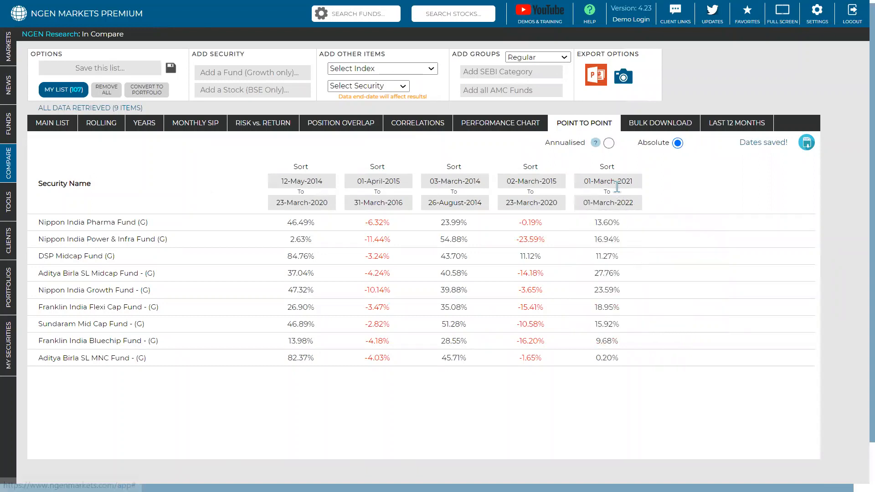
click(609, 143)
click(608, 168)
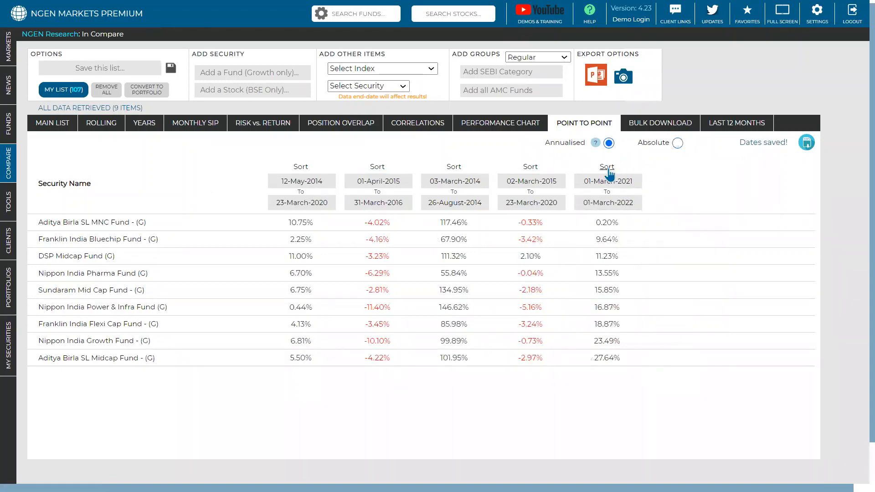
Add the Nifty 50 index to the fund comparison list
click(362, 69)
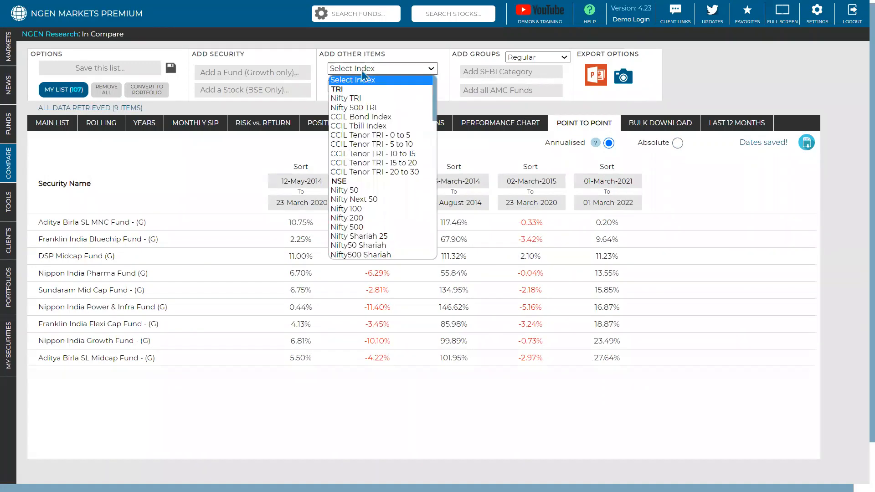
scroll(360, 195, down, 5)
scroll(360, 195, up, 5)
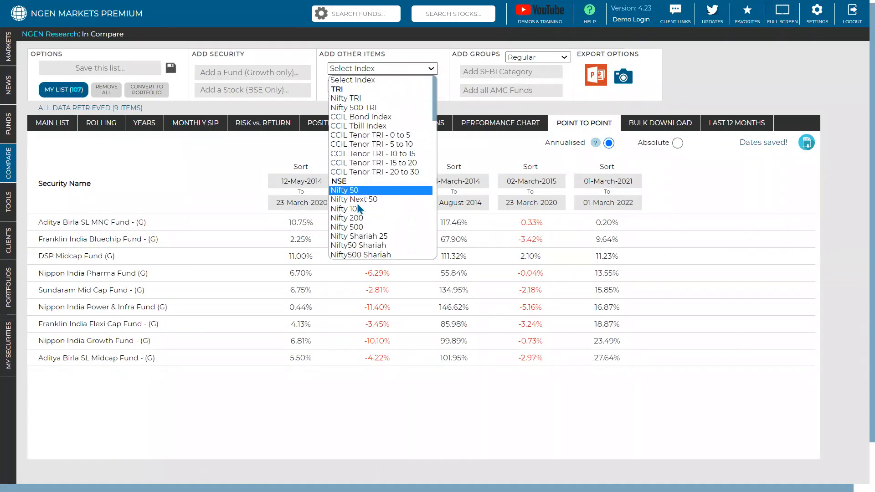
click(358, 195)
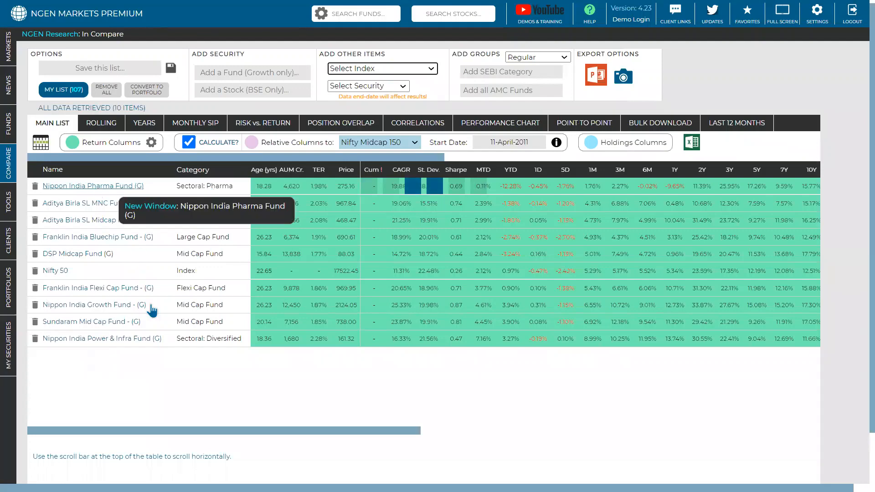
Sort the point-to-point comparison by 01-March-2021 to 01-March-2022 returns, highest first, and examine where the index ranks
click(593, 125)
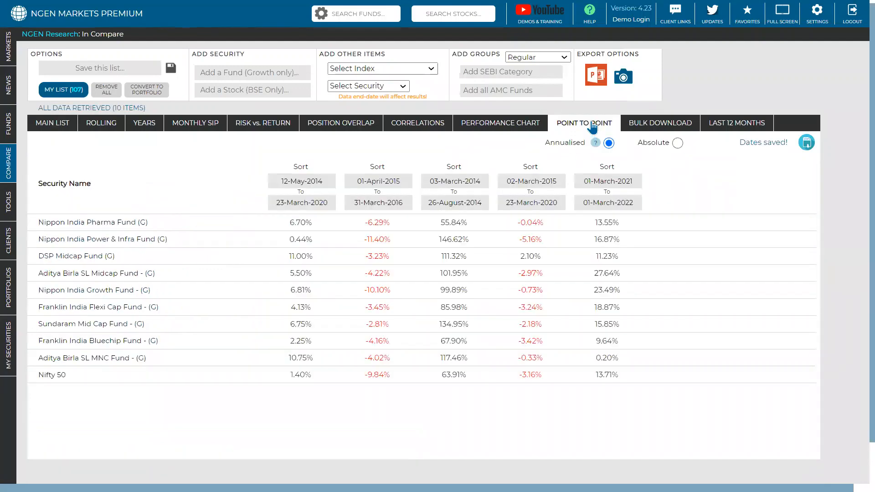
click(606, 167)
click(607, 167)
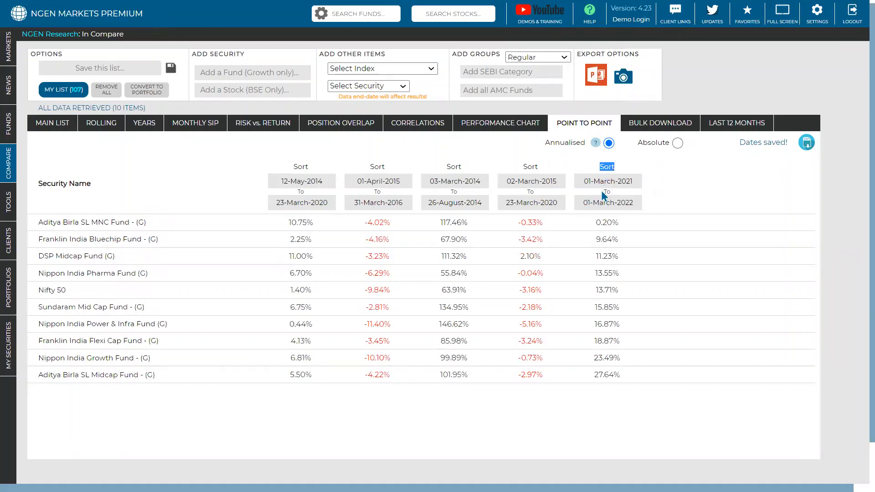
click(605, 168)
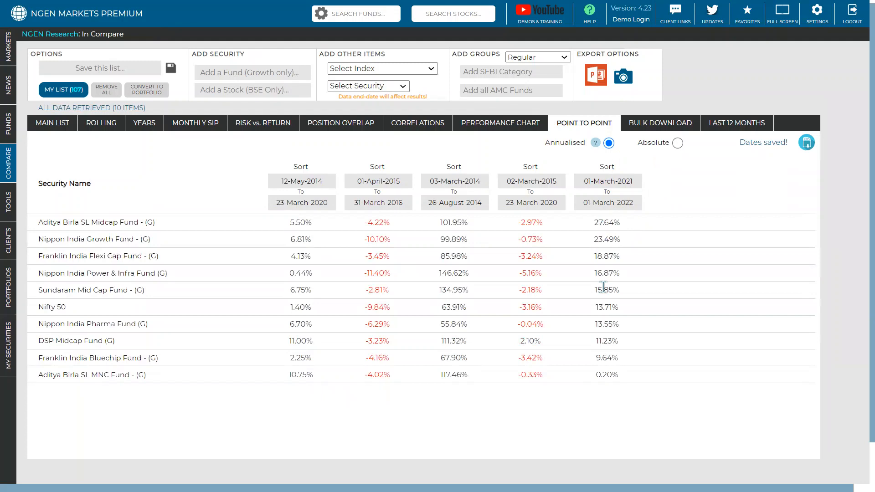
drag(621, 311, 591, 310)
Sort the securities by each of the four earlier point-to-point periods in turn, ending with 03-March-2014 to 26-August-2014
click(530, 168)
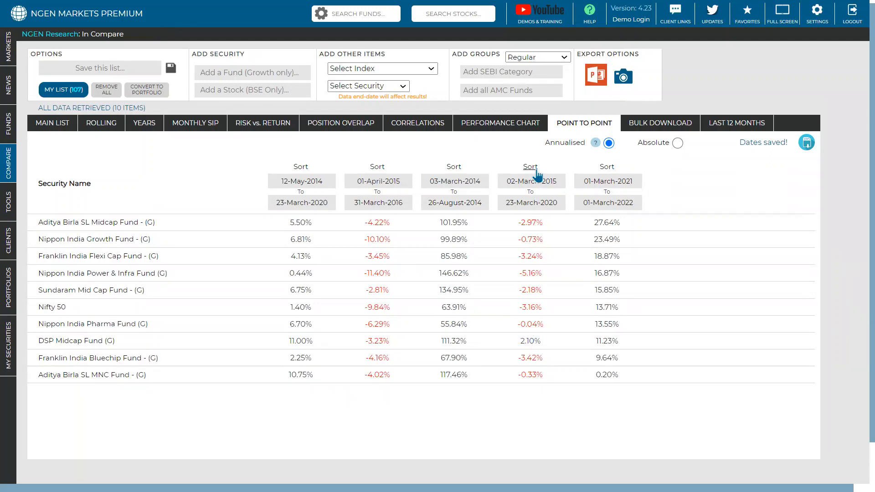
click(452, 168)
click(378, 168)
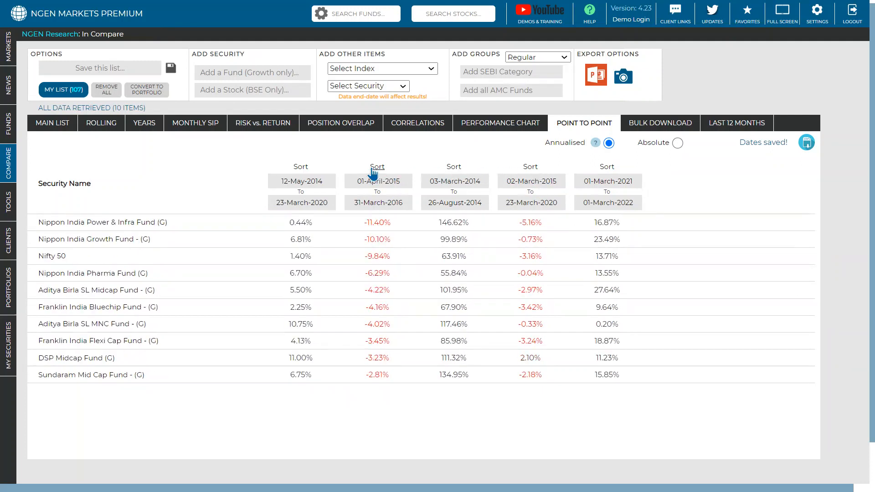
click(300, 168)
click(376, 169)
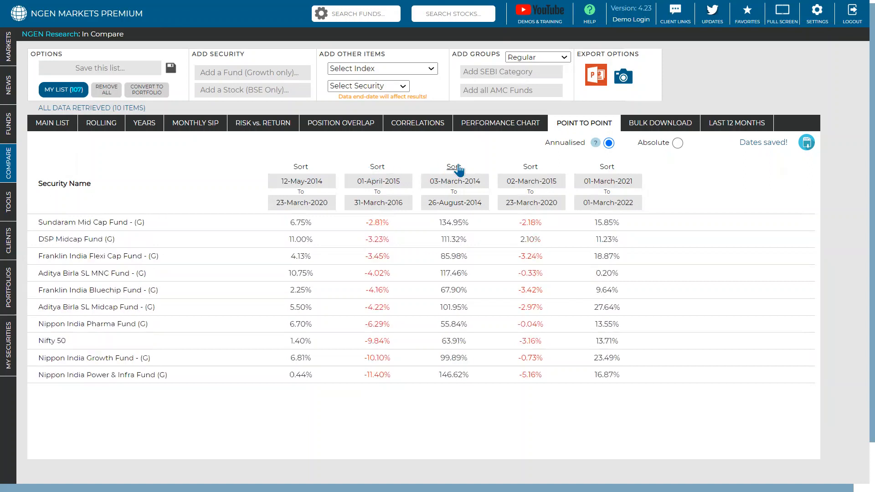
click(453, 167)
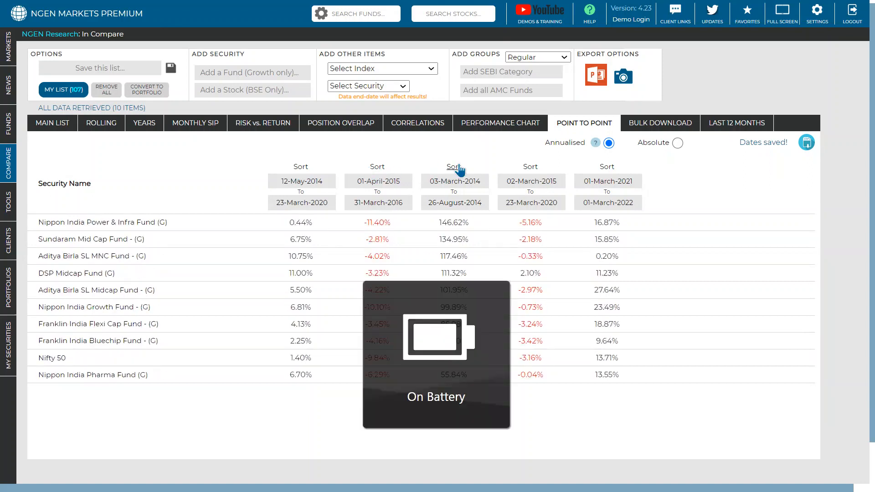
View the bulk holdings download option and the last 12 months' charts for the compared securities
click(658, 130)
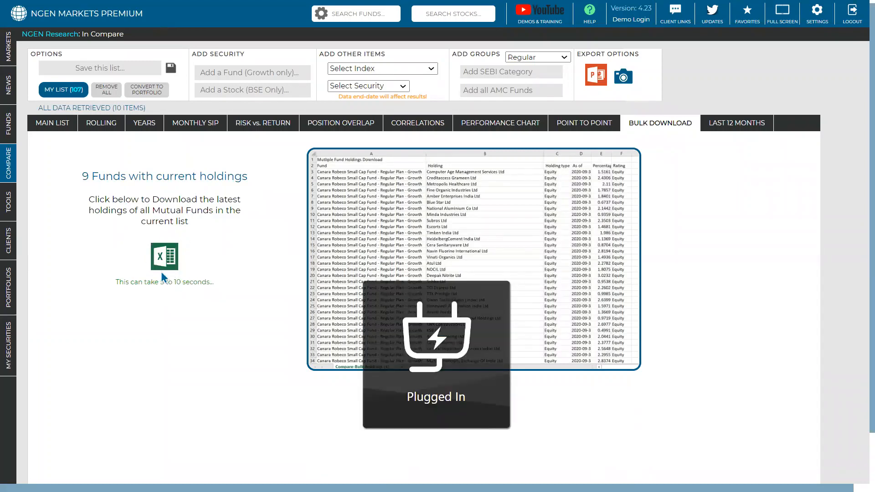
click(718, 125)
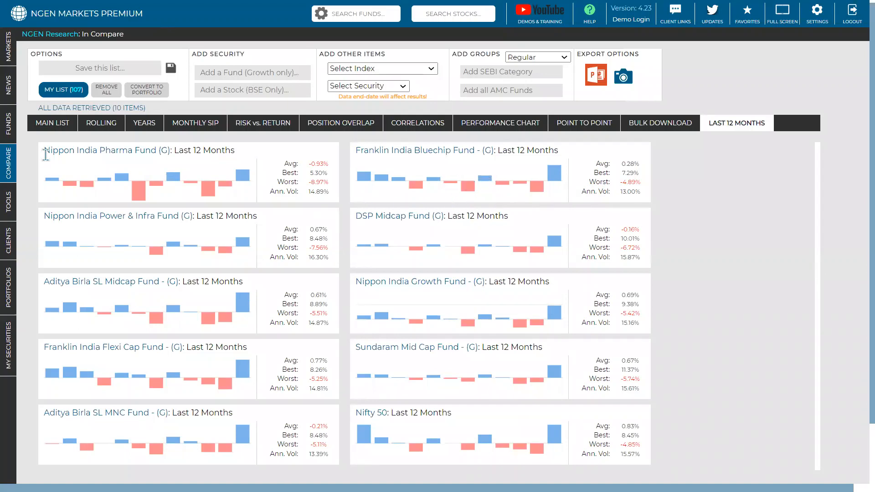
Remove Nifty 50 from the main comparison list
click(57, 131)
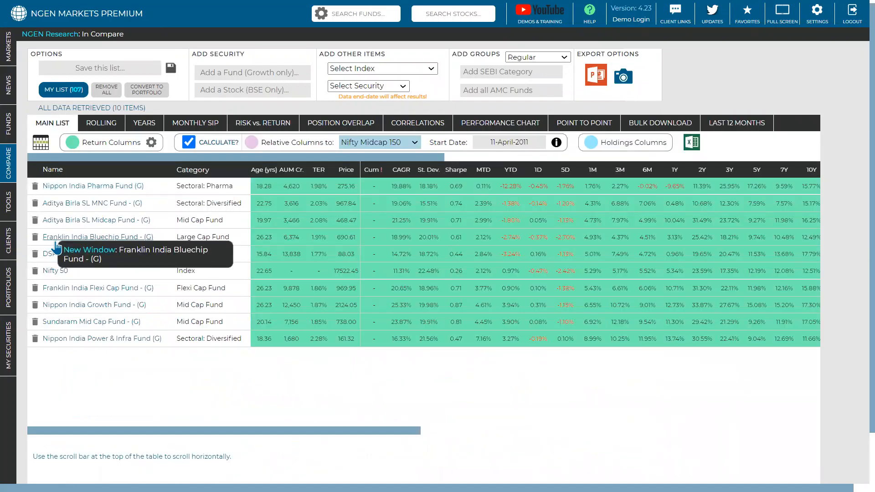
click(35, 272)
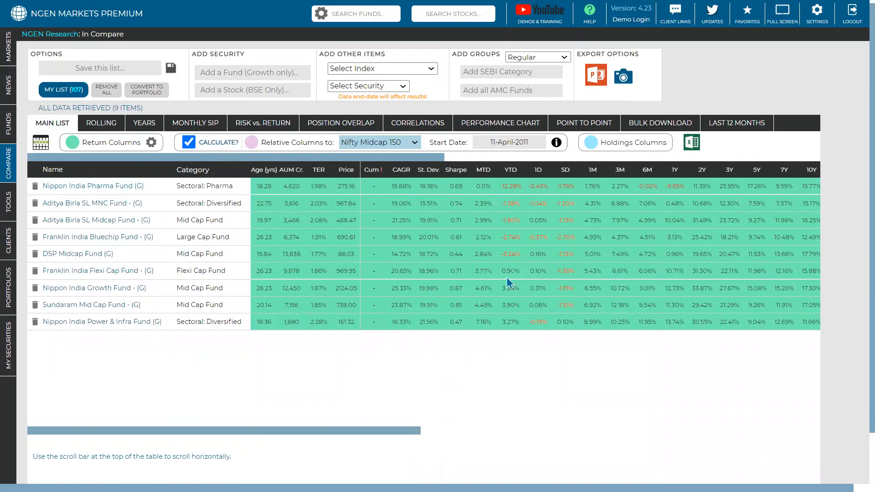
Export the fund comparison as a PowerPoint report and have the downloaded file open when done
click(599, 84)
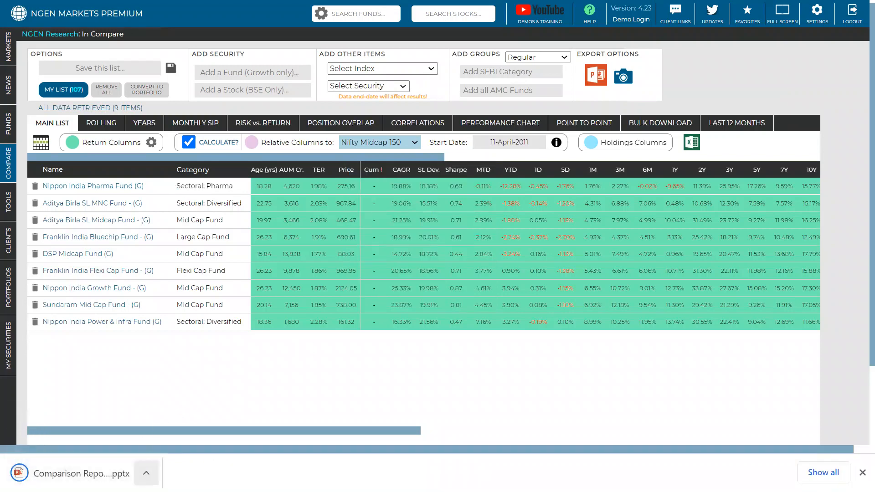
click(145, 473)
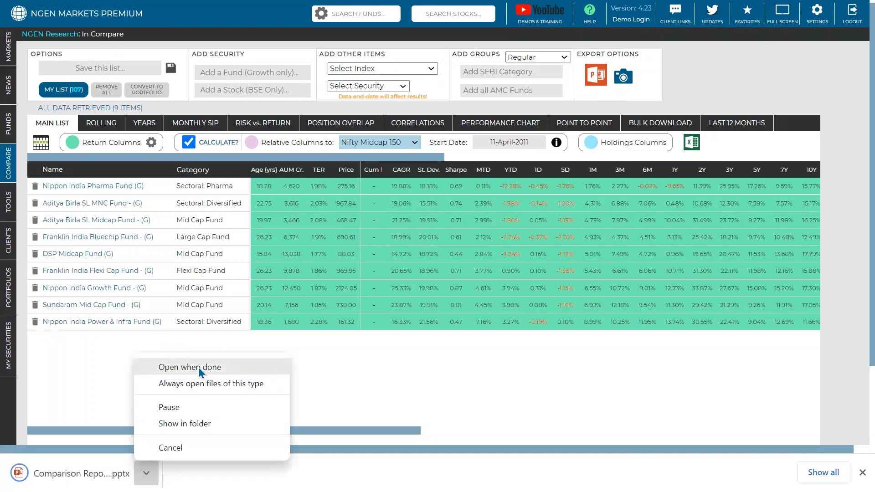
click(198, 373)
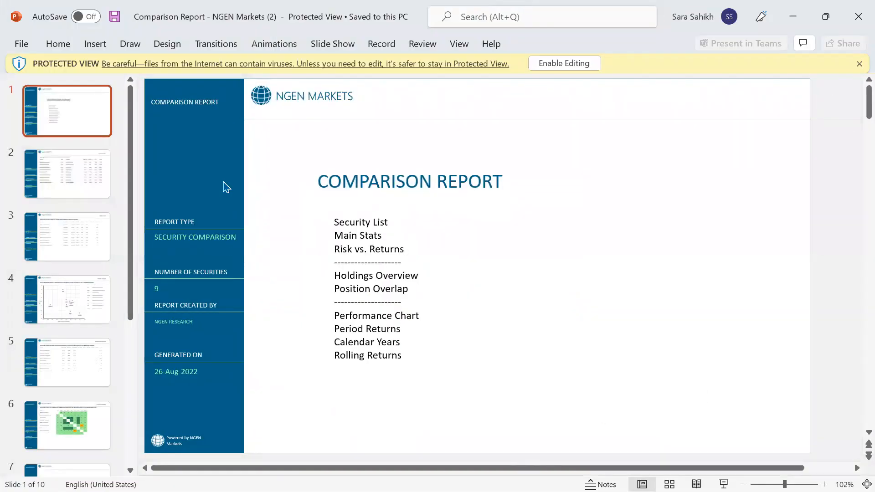
Enable editing of the comparison report in PowerPoint and start its slide show from the beginning
click(555, 68)
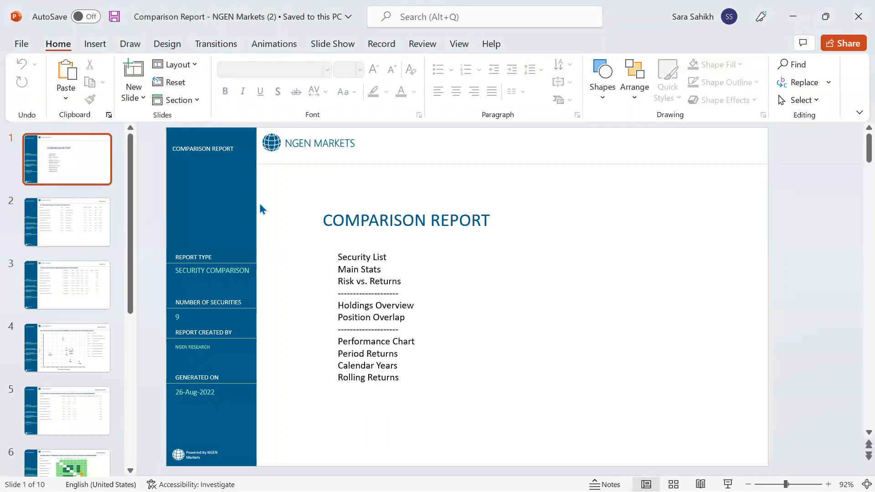
click(330, 44)
click(32, 80)
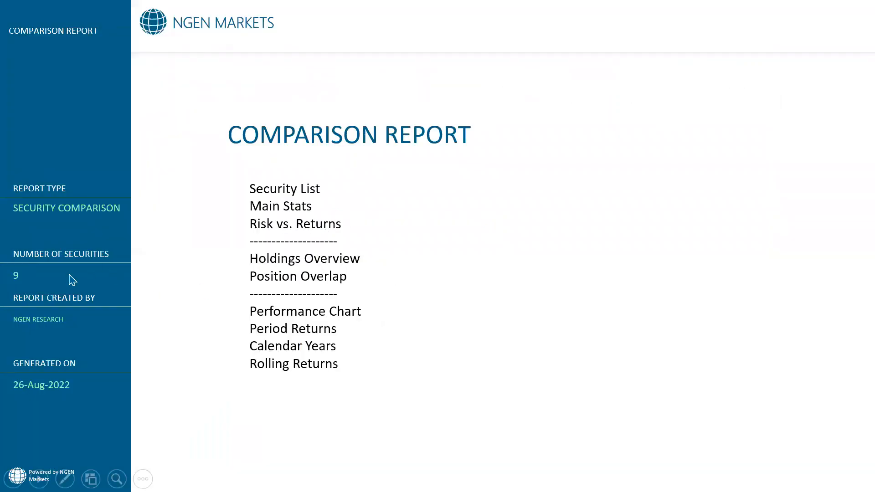
Go through the comparison report's Security List and Main Stats slides up to the Risk vs. Return chart
click(130, 265)
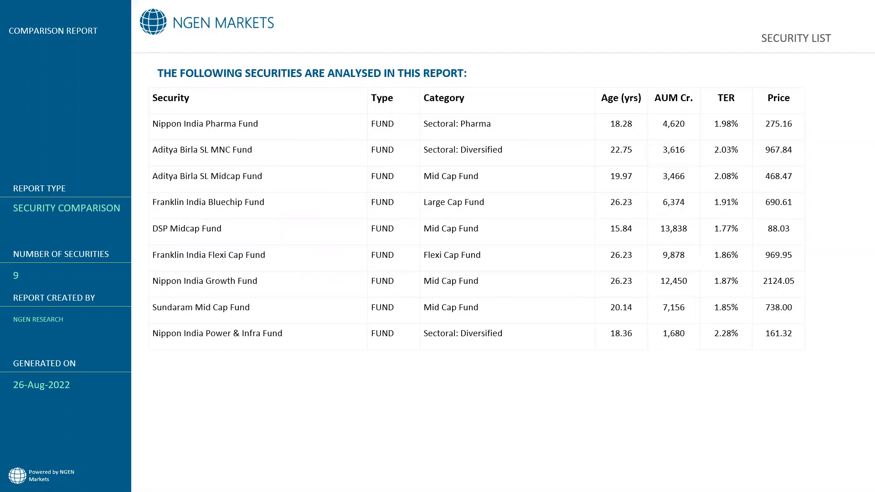
key(Right)
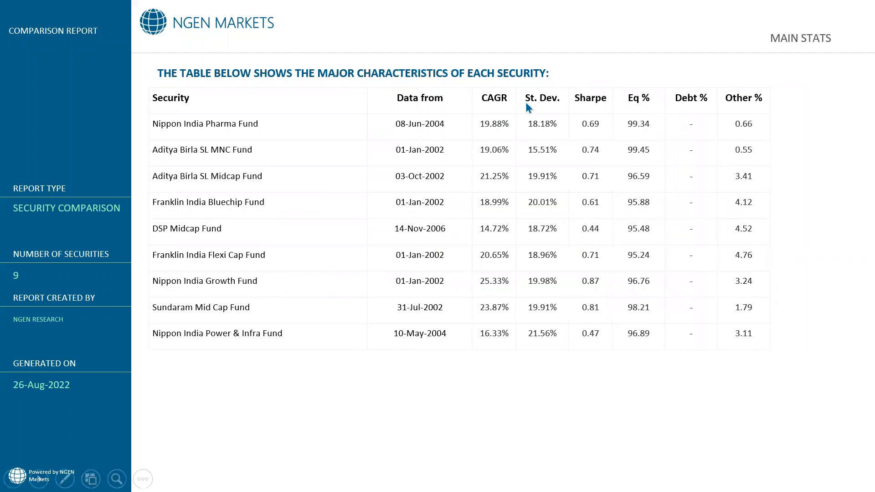
click(437, 133)
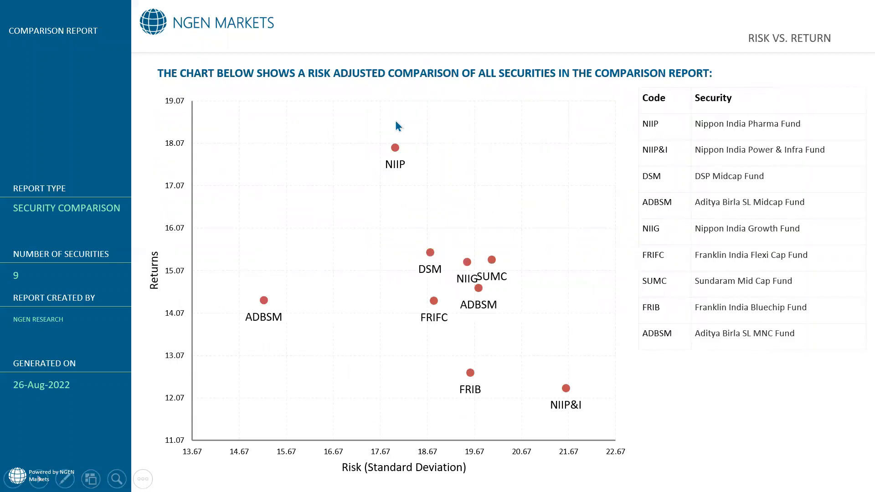
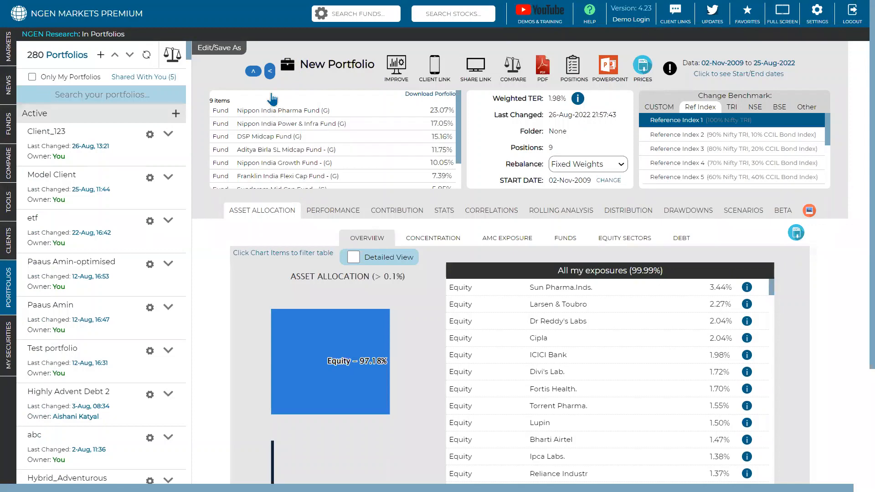
Create an amount-based PowerPoint report for the New Portfolio with a capital of 50,00,000 rupees
mouse_move(19, 193)
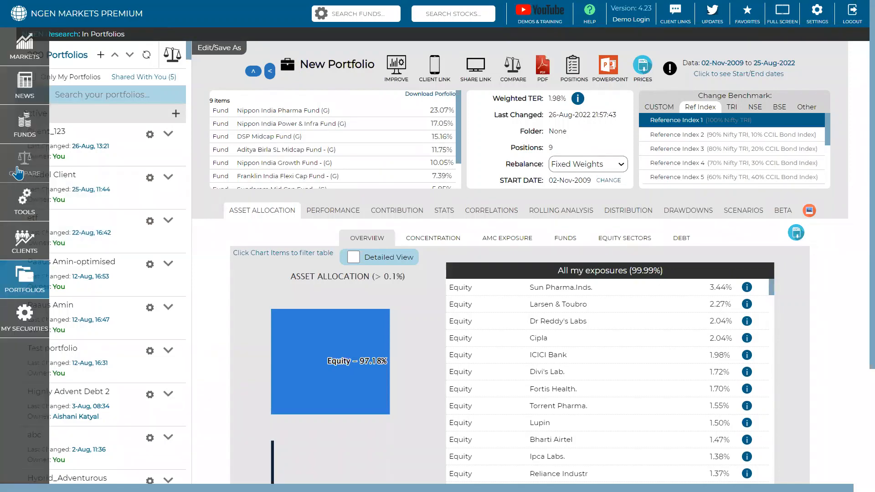
click(603, 70)
text(5000000)
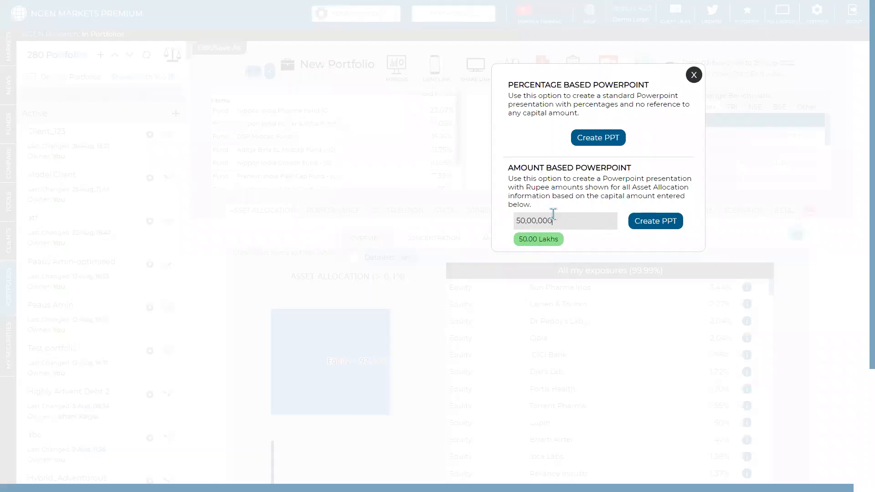
click(636, 223)
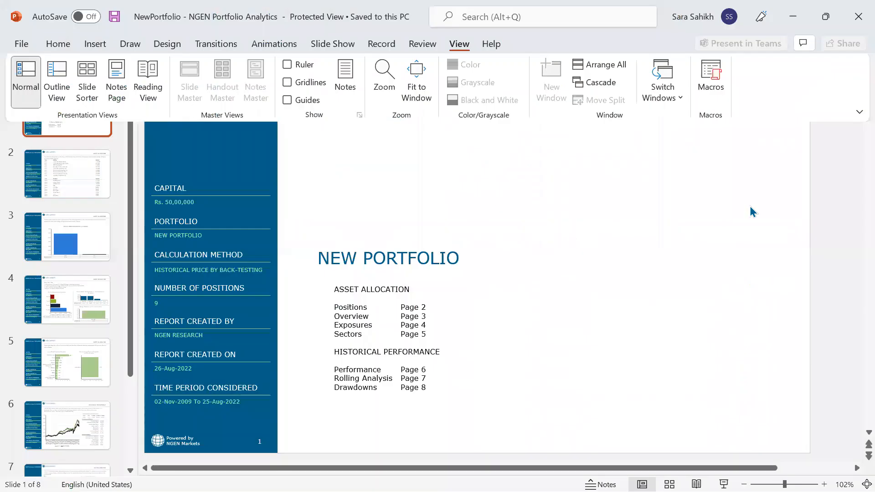
Arrange the portfolio analytics report and the comparison report side by side on the screen
click(842, 219)
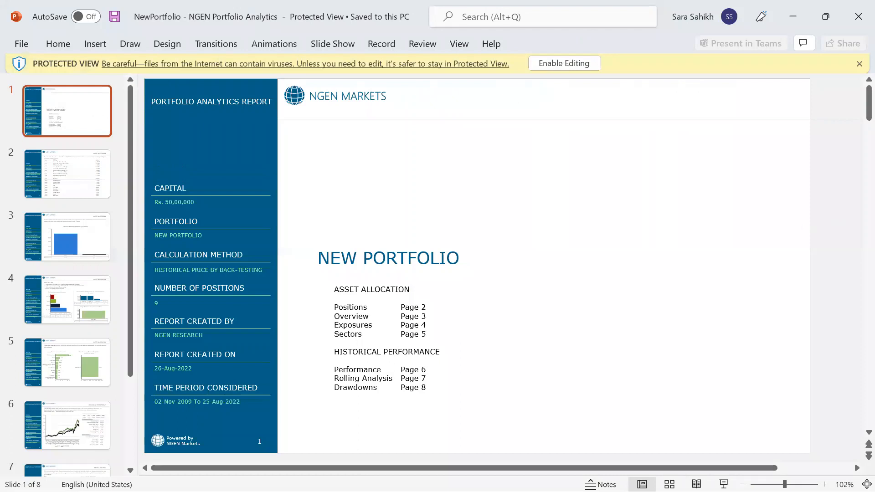
click(794, 20)
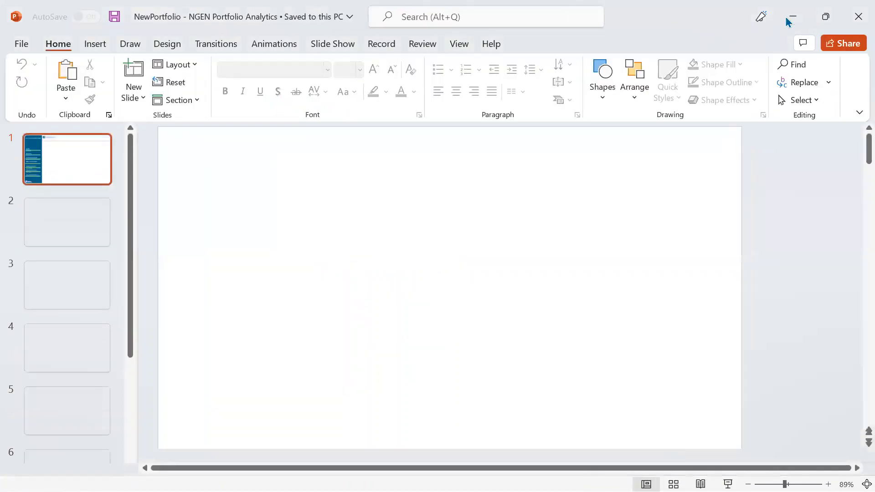
key(super+Left)
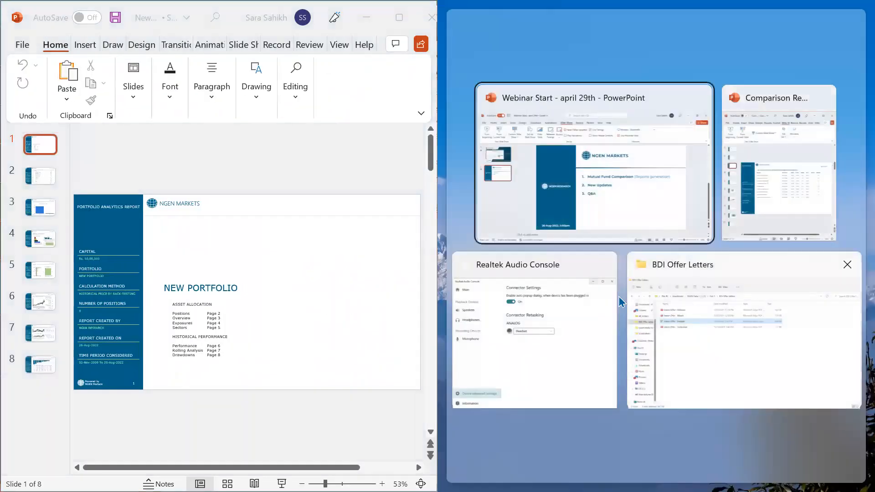
click(803, 195)
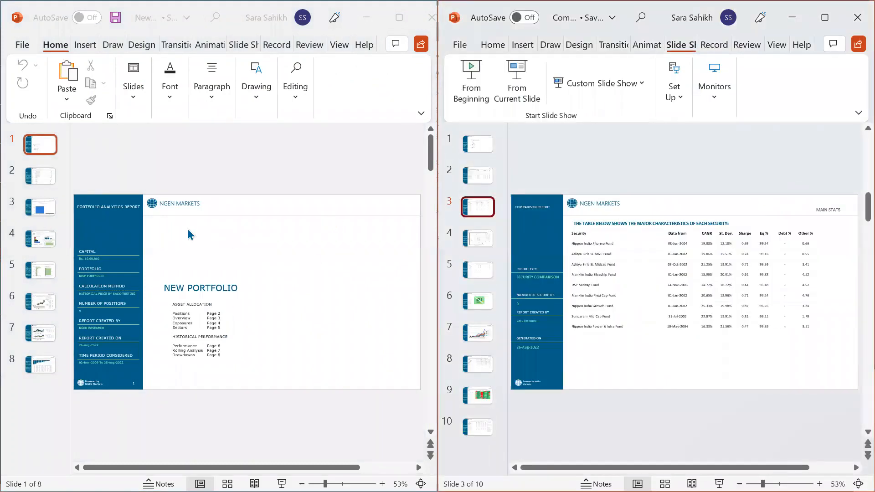
Show the Risk vs. Return slide of the comparison report beside the portfolio report's title slide
click(492, 253)
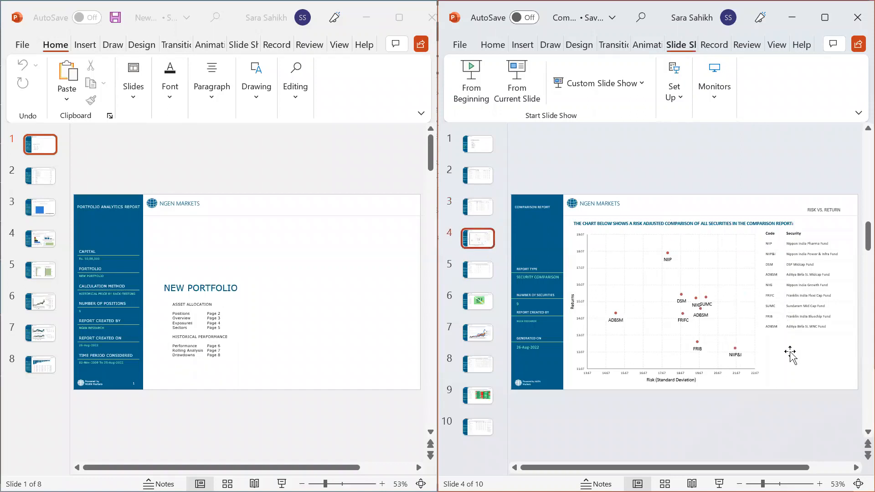
click(34, 360)
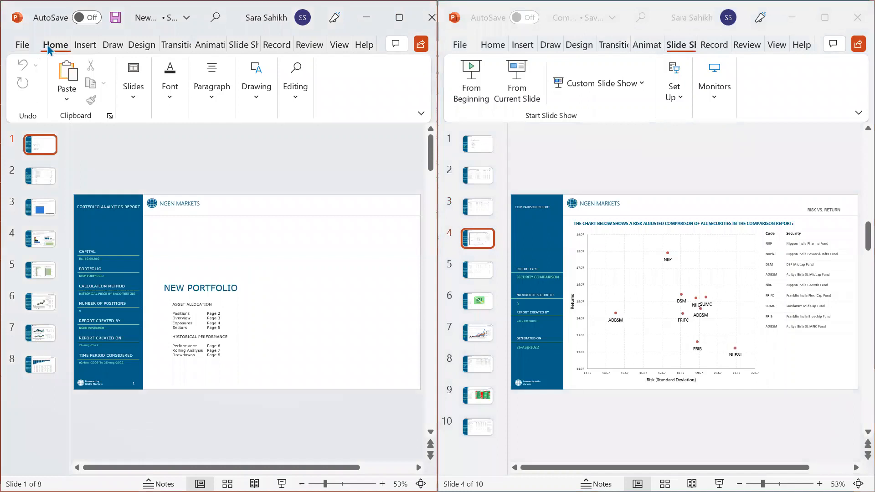
click(465, 239)
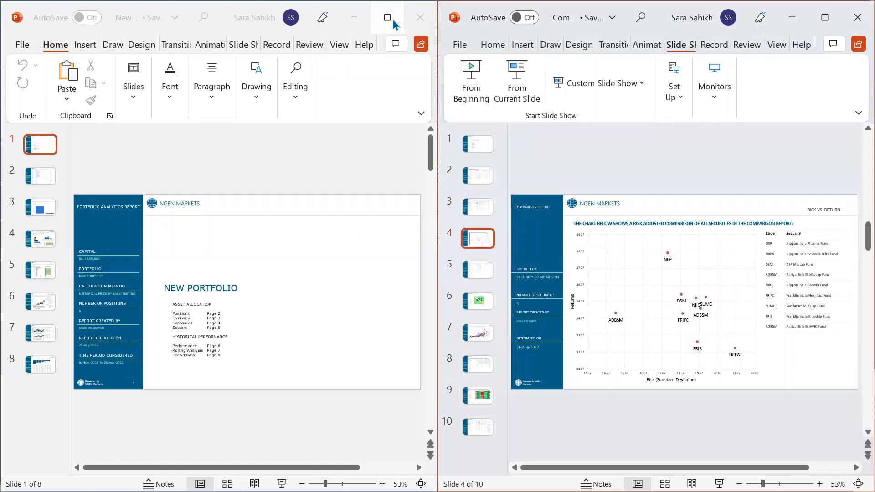
Enlarge the New Portfolio report's window and add a blank slide at the end of the presentation
click(387, 18)
scroll(71, 193, down, 3)
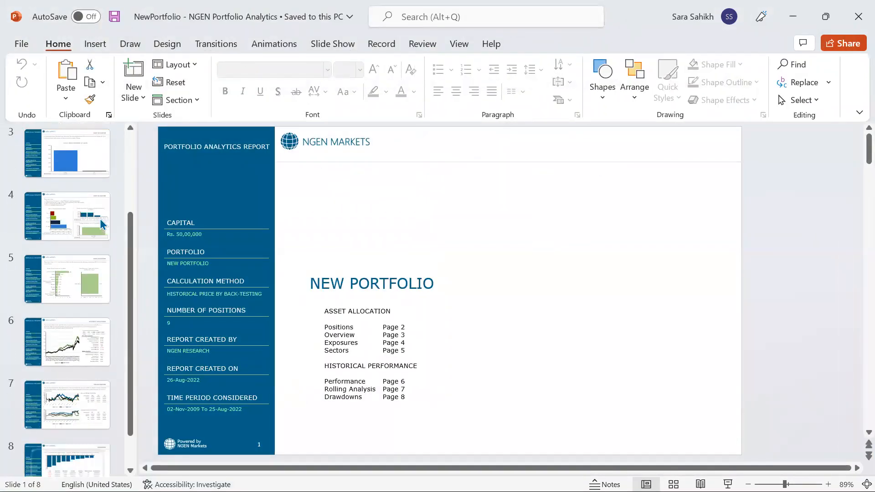
click(70, 194)
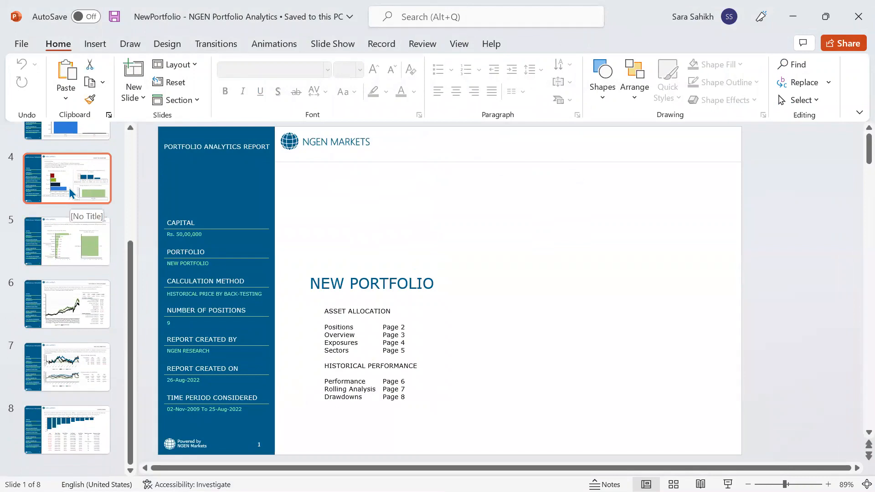
scroll(60, 185, up, 3)
scroll(59, 186, down, 3)
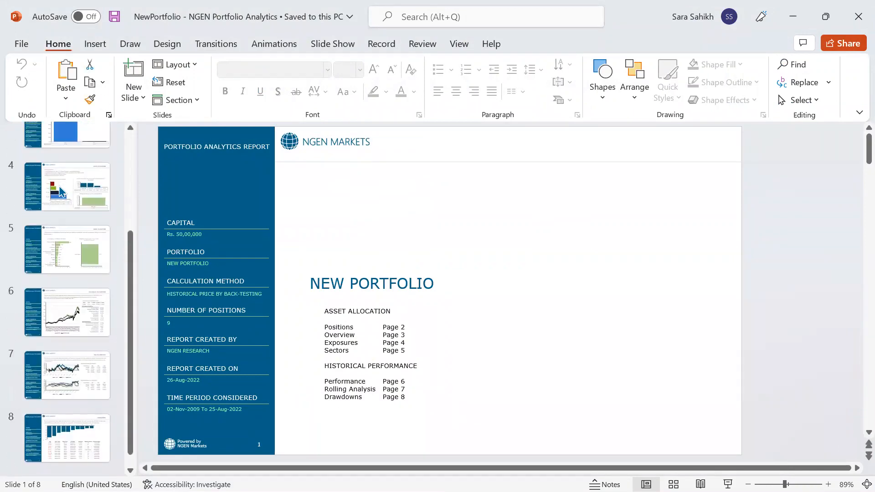
click(67, 428)
click(134, 70)
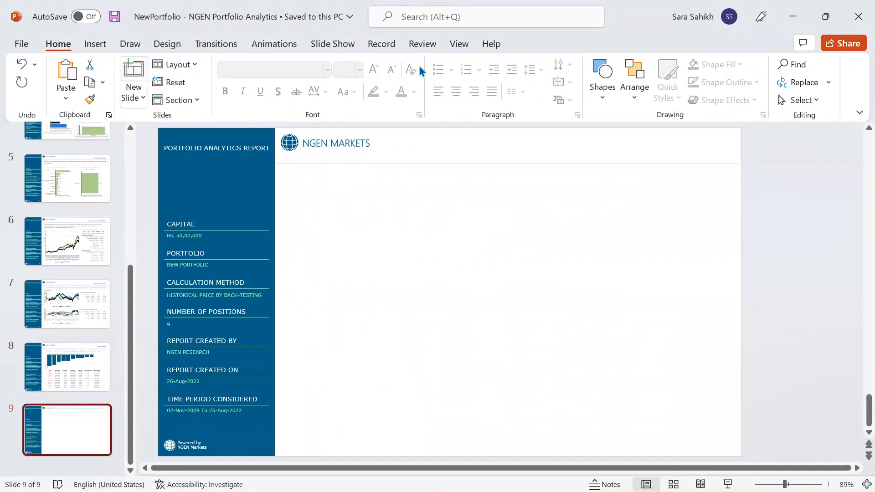
Copy the chart, securities table and heading from the comparison report's Risk vs. Return slide
click(791, 16)
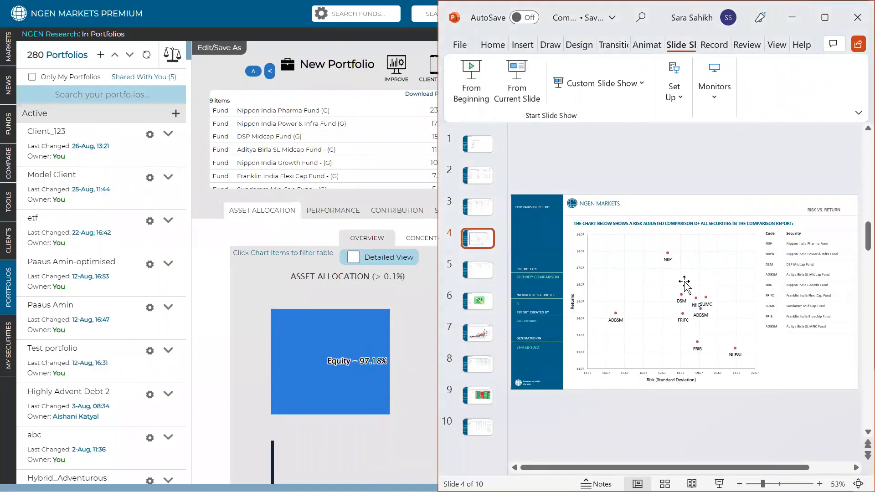
shift+click(797, 269)
shift+click(731, 220)
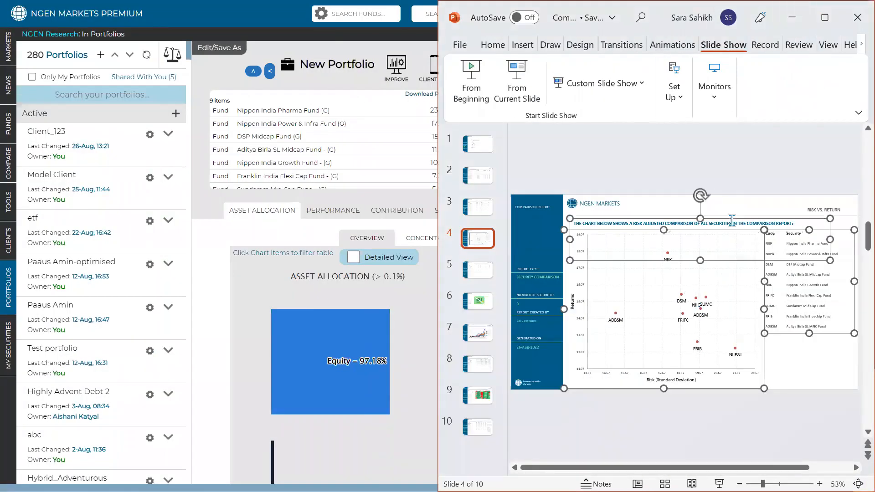
click(792, 17)
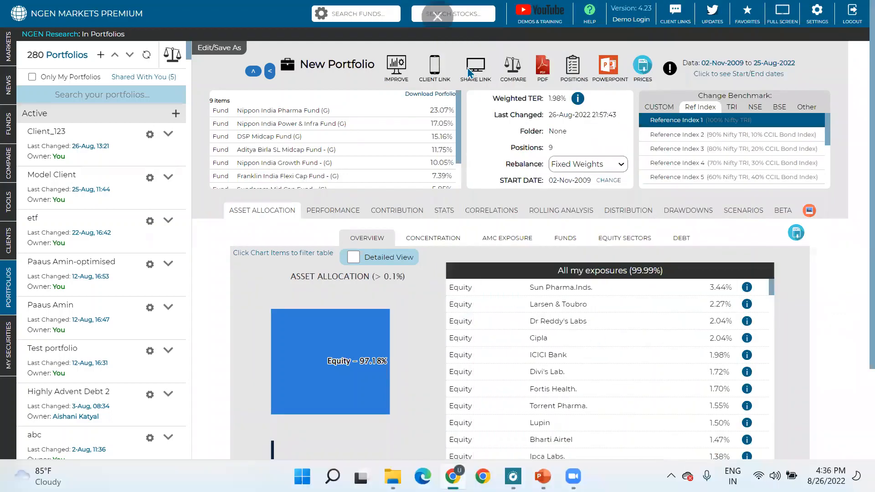
Switch to the New Portfolio report and paste the copied risk-return objects onto the blank slide 9
mouse_move(543, 476)
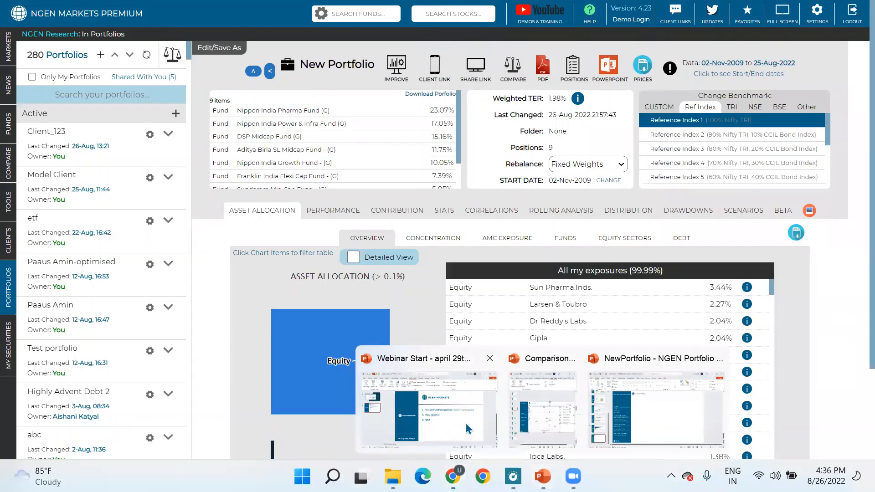
click(547, 421)
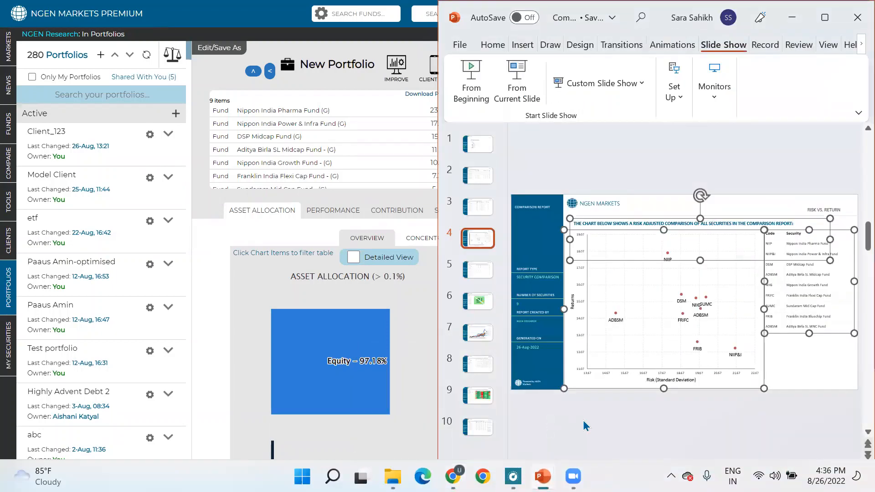
mouse_move(542, 476)
click(637, 426)
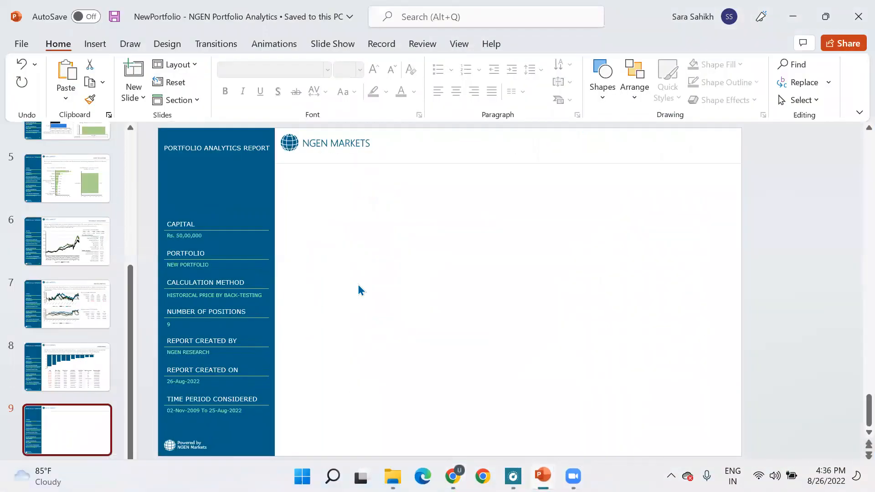
key(ctrl+v)
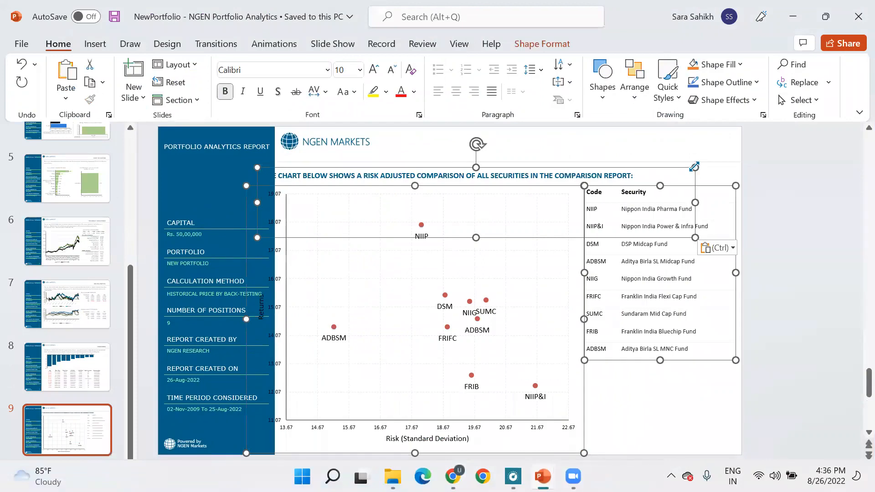
Shrink the pasted objects slightly, then narrow the chart to clear the blue sidebar and move it up a little
drag(694, 167, 674, 174)
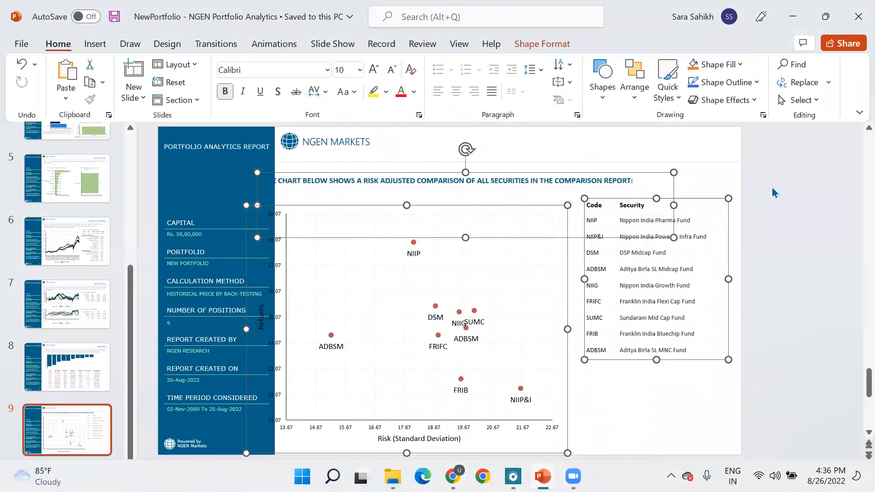
click(774, 191)
click(360, 286)
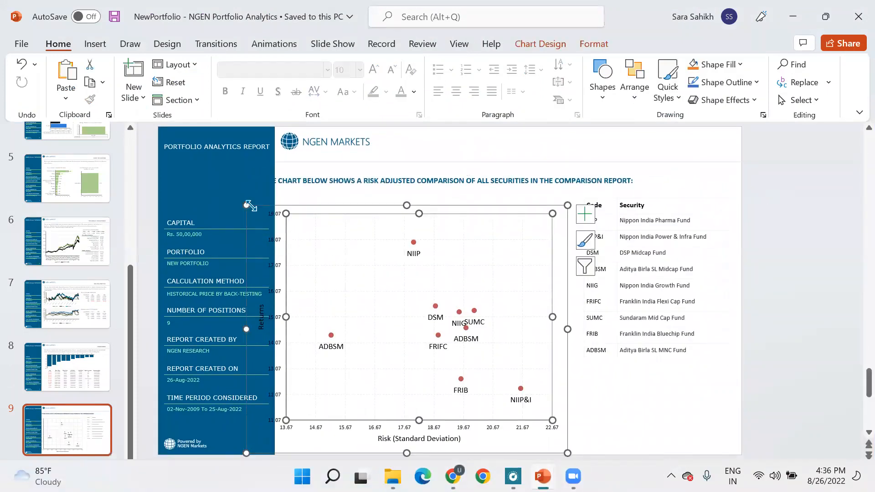
drag(247, 205, 292, 212)
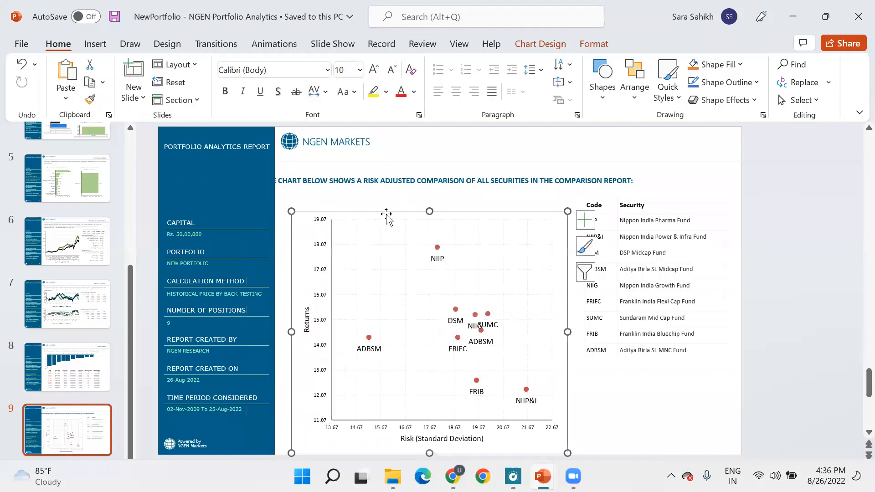
drag(387, 211, 386, 201)
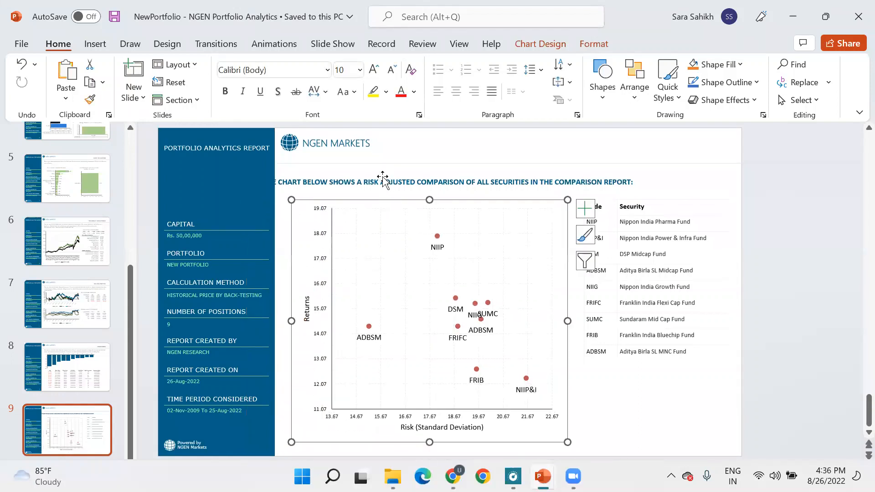
Fit the heading's text box above the chart beside the blue sidebar, and move slide 9 up in the slide order
click(371, 172)
click(398, 171)
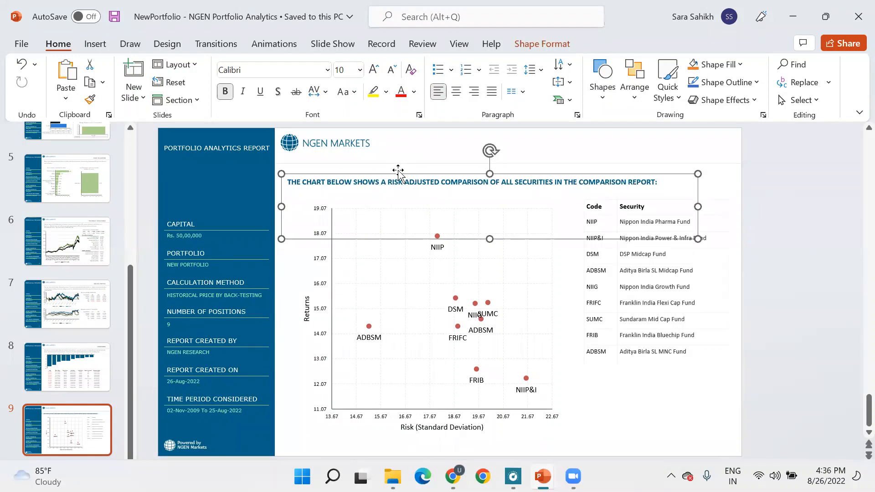
drag(490, 239, 491, 196)
click(791, 297)
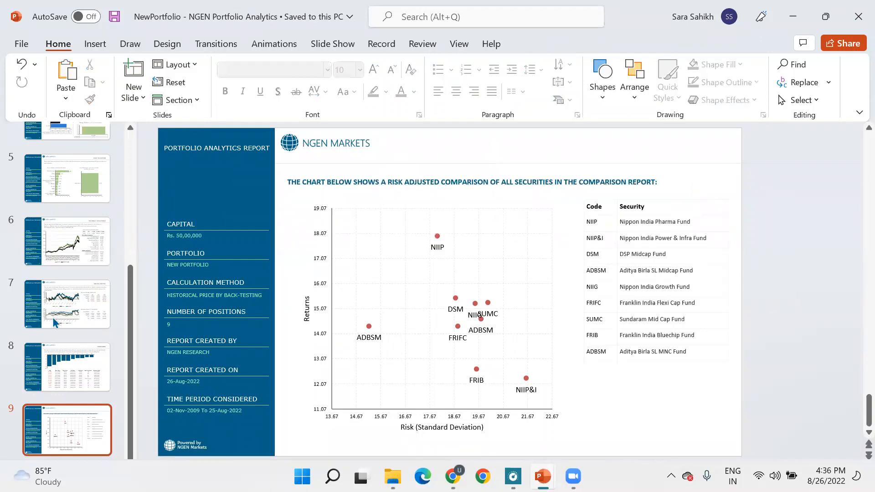
click(62, 369)
drag(70, 425, 71, 220)
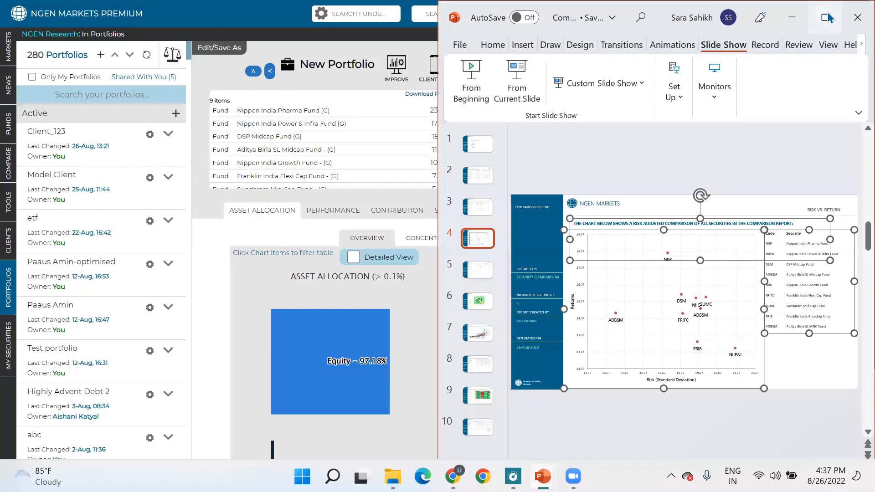
Enlarge the comparison report and examine its Security List, Main Stats, Holdings Overview and Risk vs. Return slides
click(825, 18)
click(833, 200)
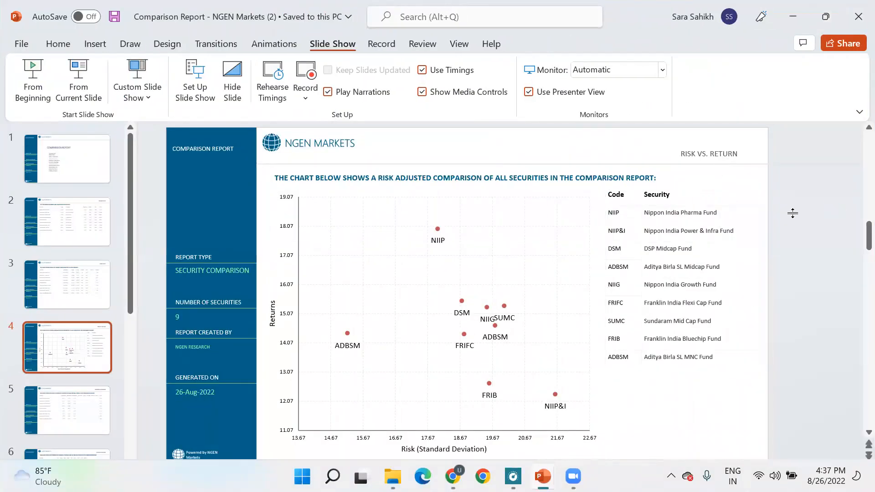
click(85, 232)
click(63, 300)
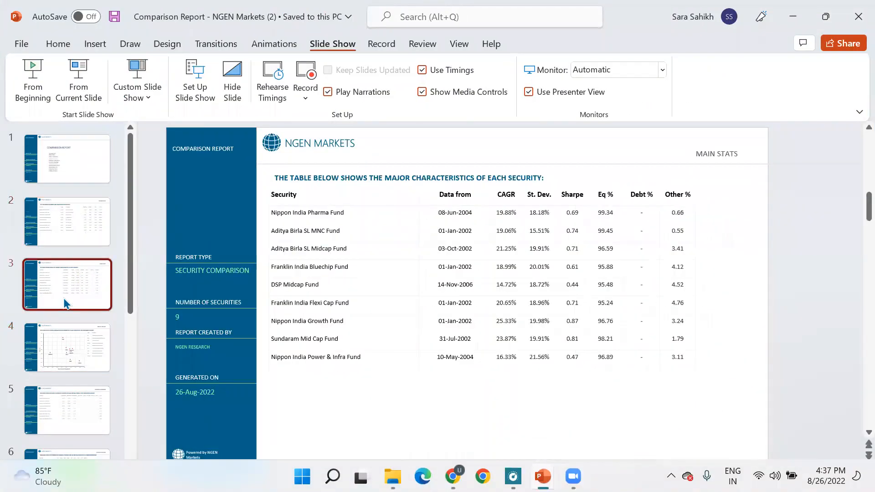
scroll(64, 301, down, 2)
scroll(64, 299, down, 1)
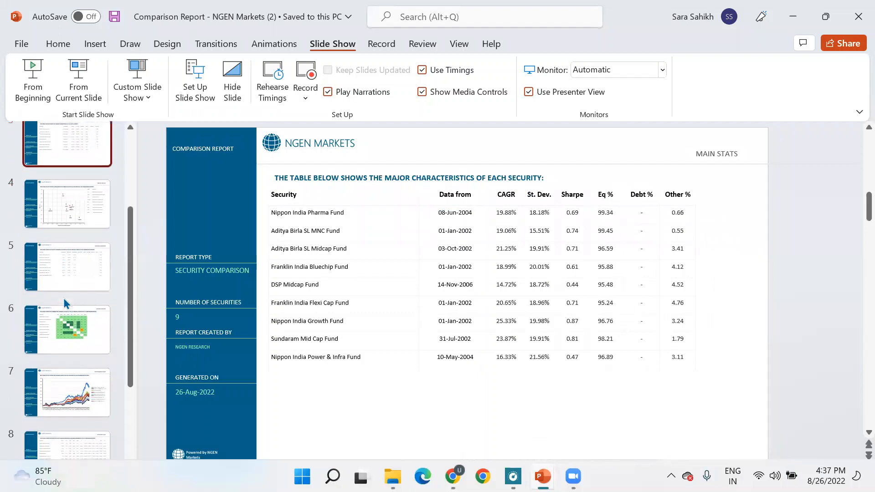
click(83, 277)
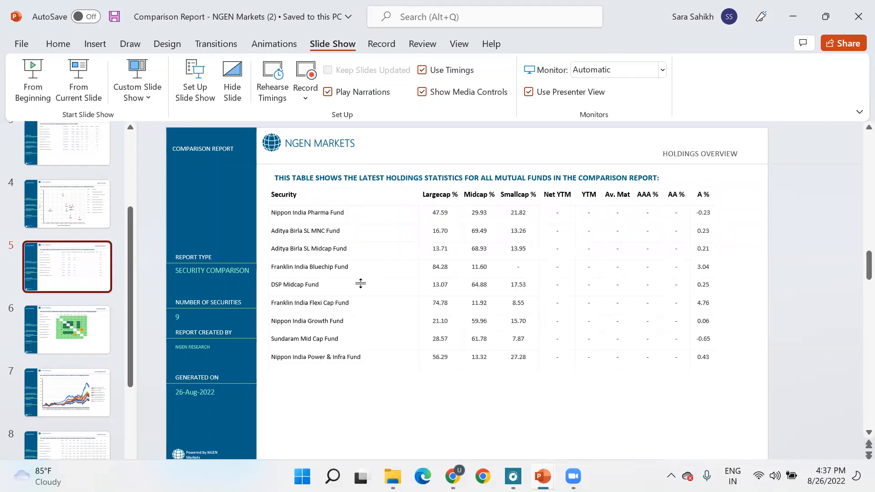
click(89, 223)
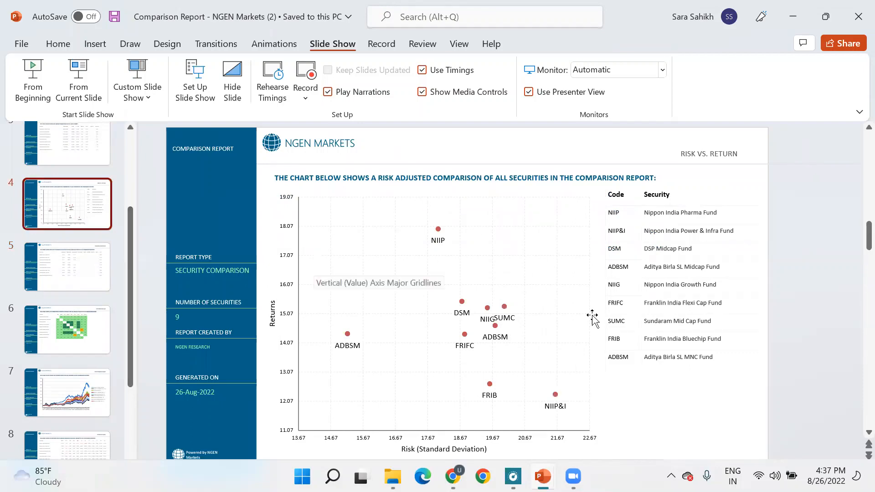
Return to the Compare section of NGEN Markets and add the Nifty 50 index to the comparison list
click(785, 21)
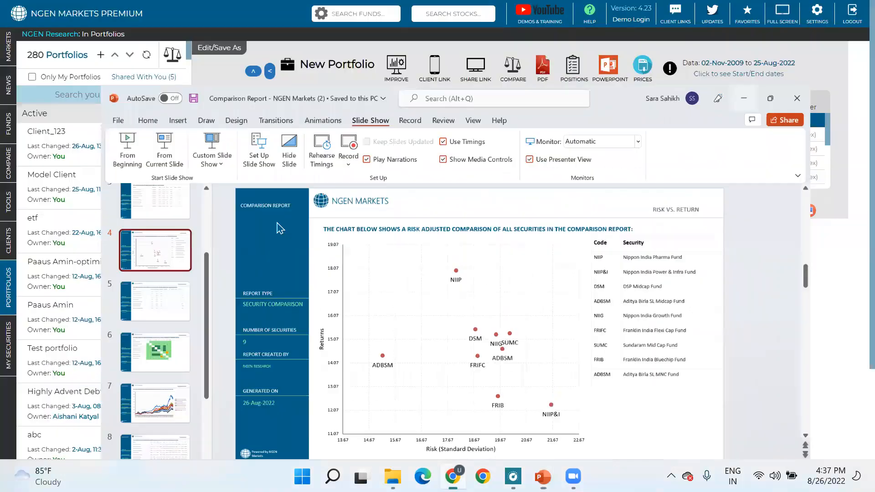
mouse_move(15, 172)
click(17, 136)
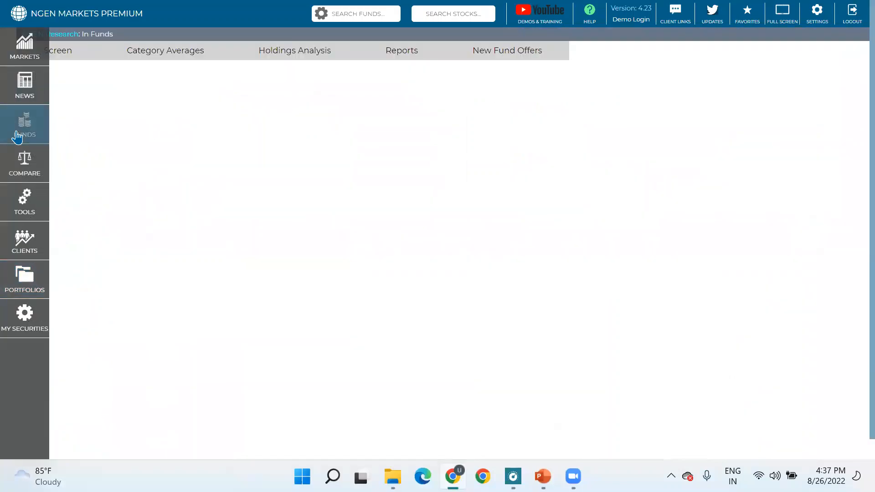
click(20, 165)
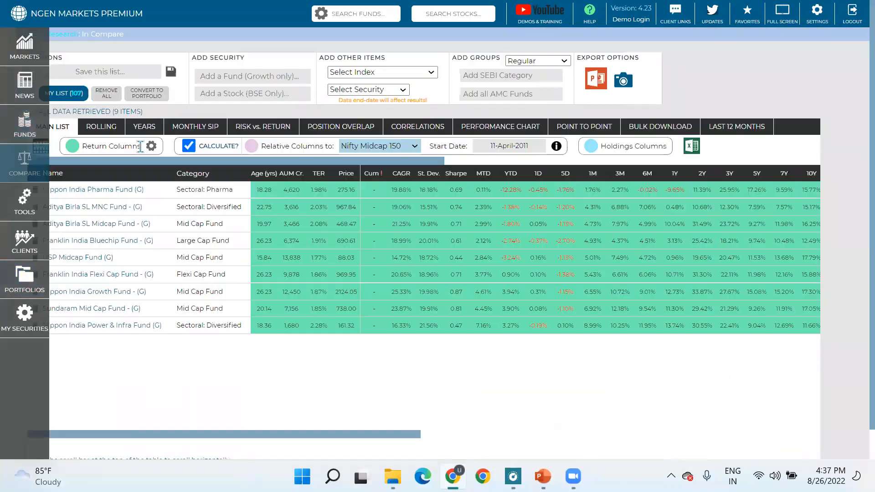
click(375, 77)
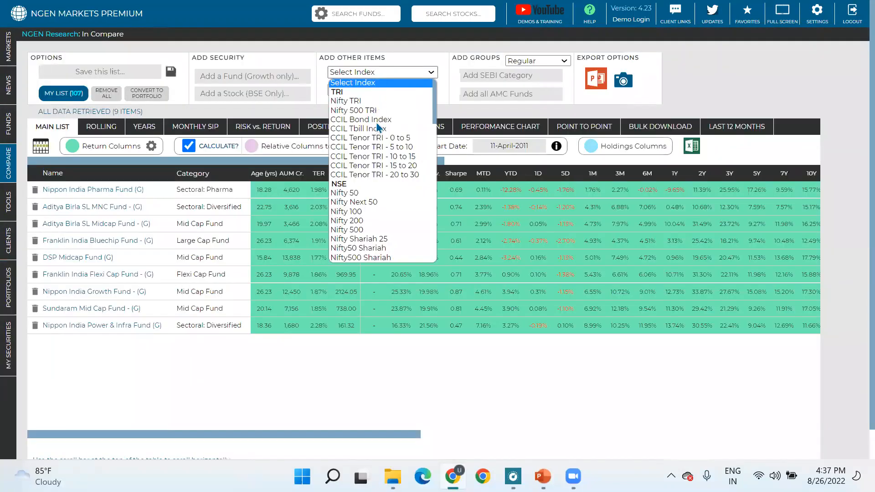
click(363, 193)
click(259, 74)
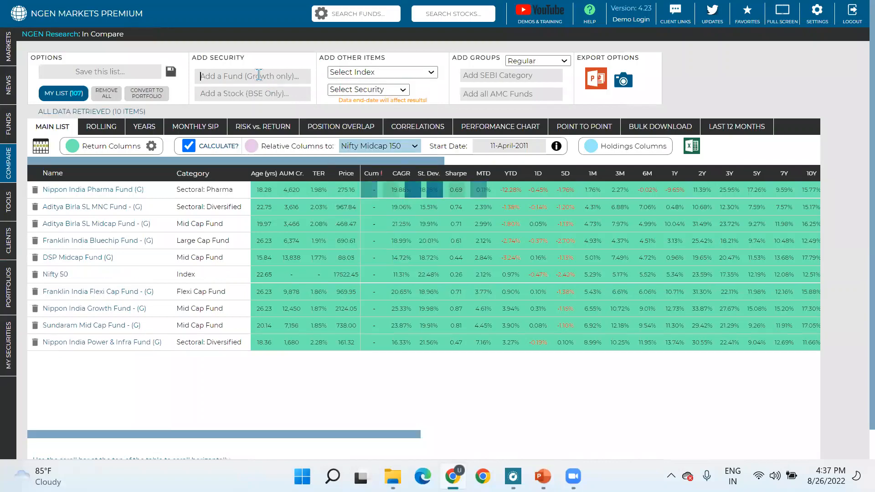
text(axis)
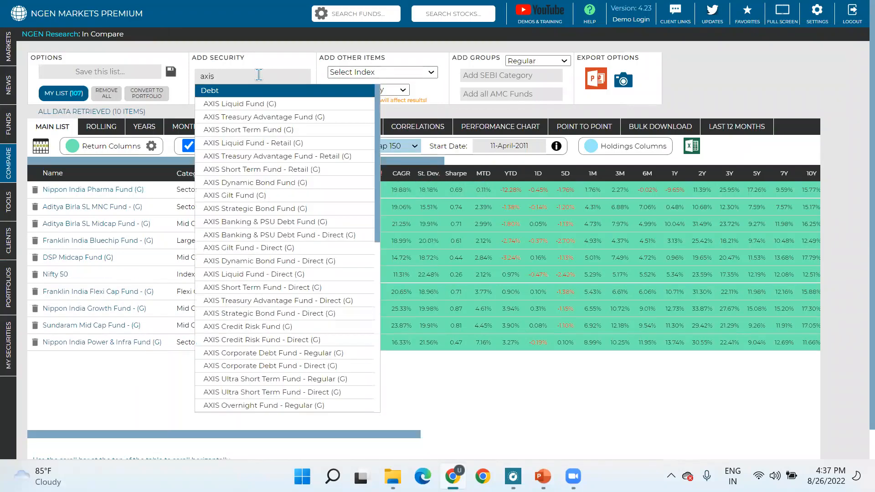
key(BackSpace)
key(BackSpace)
key(BackSpace)
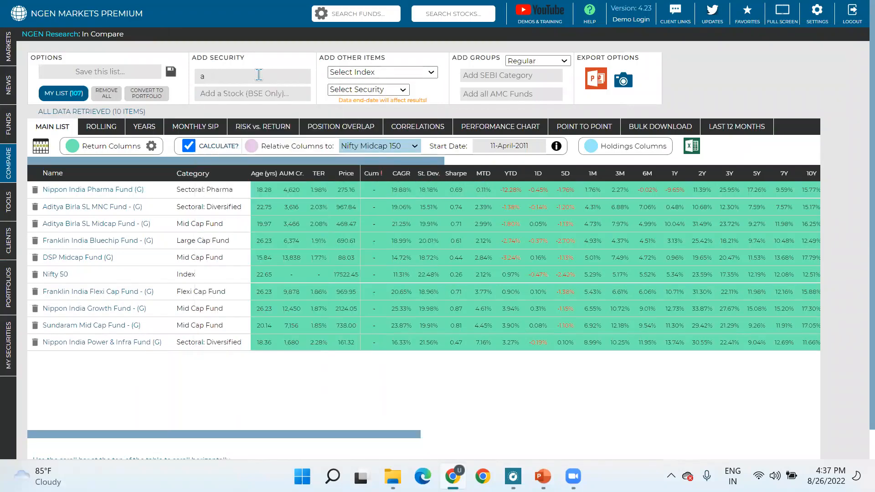
Find the stock ICICI Bank Ltd by "icici" and add it to the comparison list
click(241, 99)
text(icici)
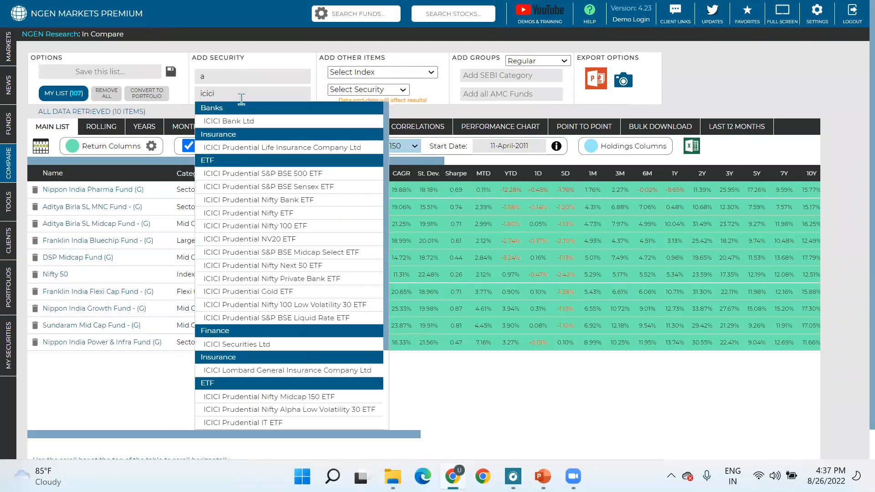
key(Return)
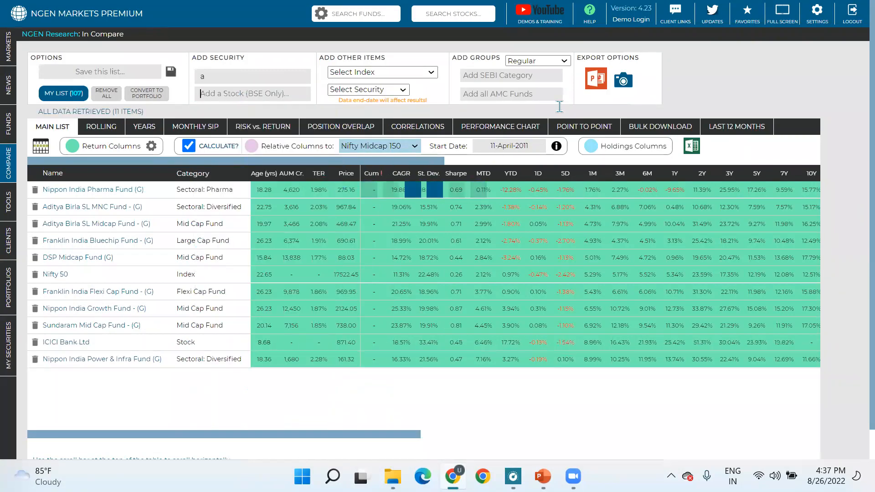
Export the expanded comparison list as a PowerPoint report and open the downloaded presentation
click(591, 83)
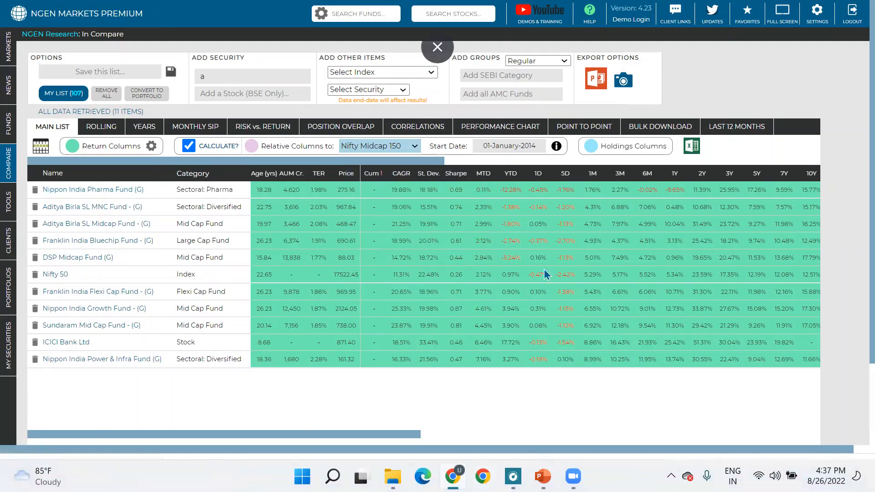
click(438, 47)
click(784, 11)
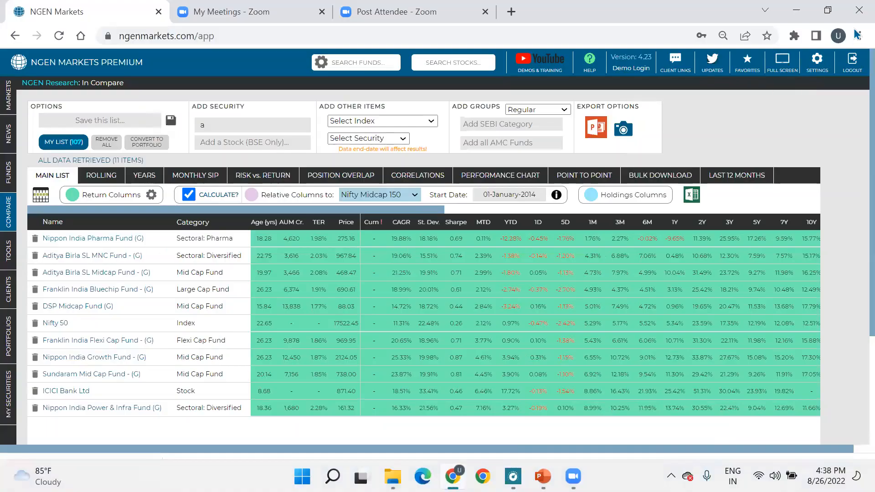
click(860, 35)
click(802, 132)
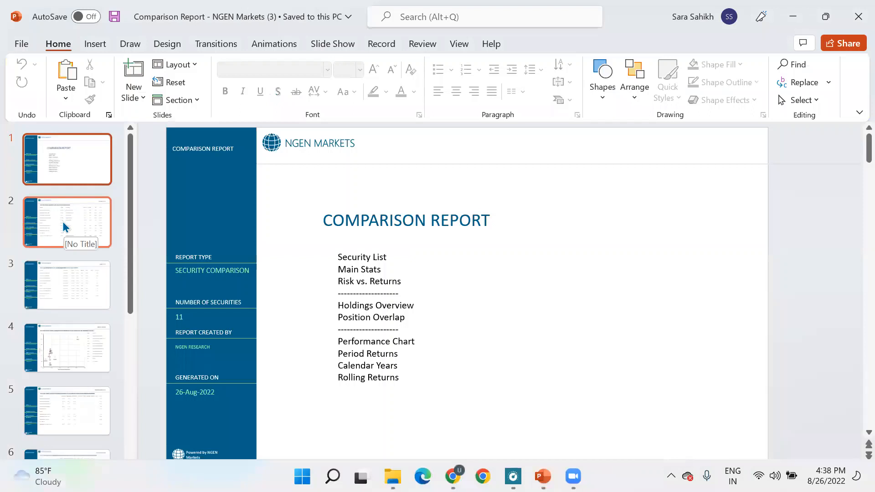
Examine the Security List, Risk vs. Return, Holdings Overview and Position Overlap slides of the new comparison report
click(65, 226)
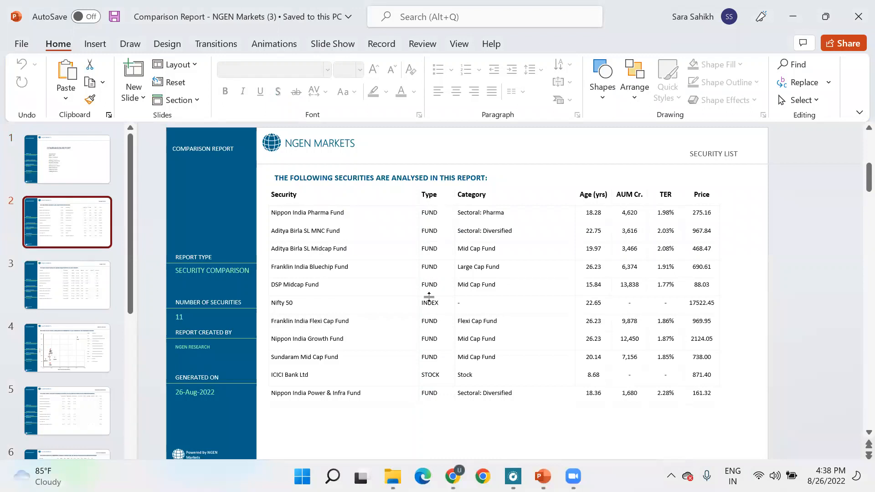
click(76, 337)
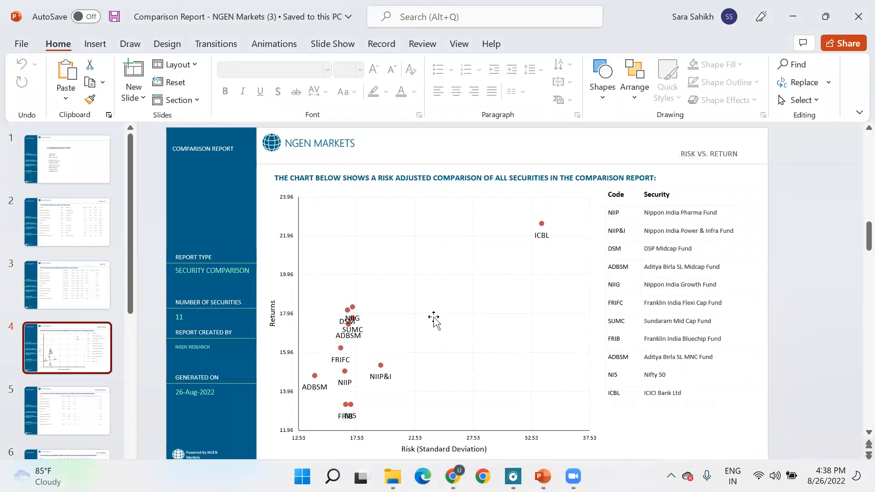
click(61, 408)
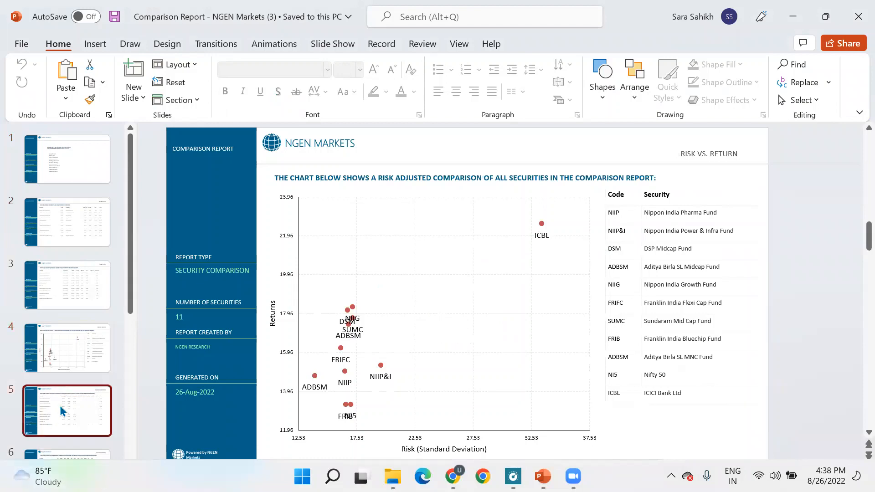
scroll(61, 406, down, 1)
click(66, 373)
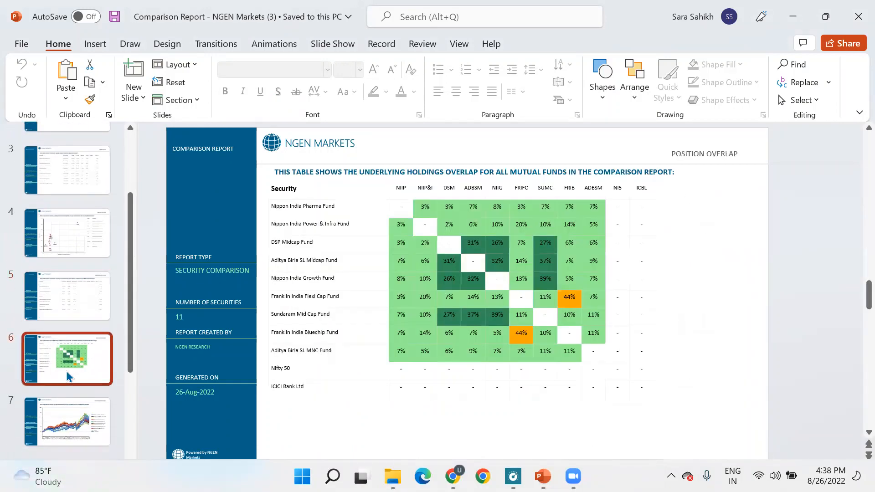
Switch back to the NGEN Markets comparison list in Chrome and show it in full screen
key(alt+Tab)
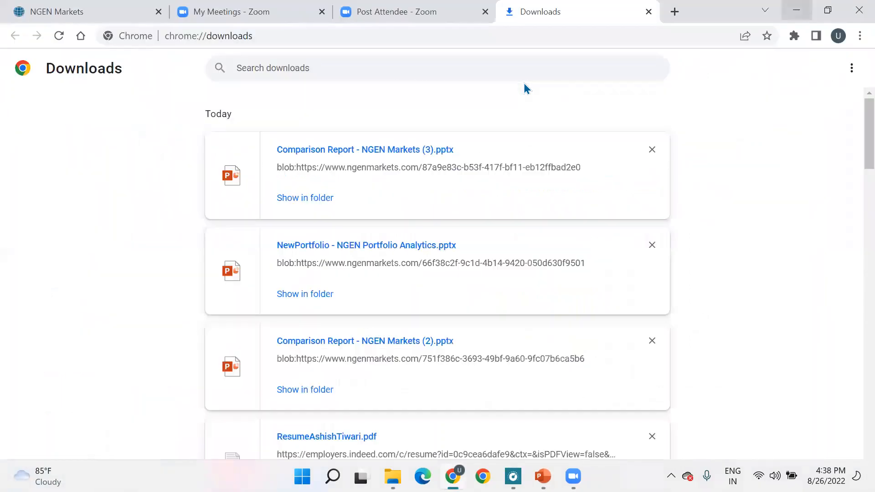
click(796, 10)
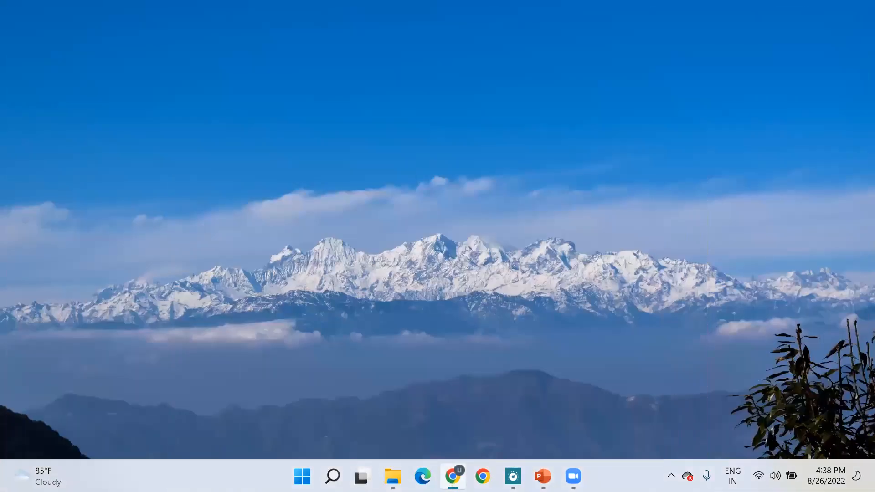
click(453, 476)
click(62, 8)
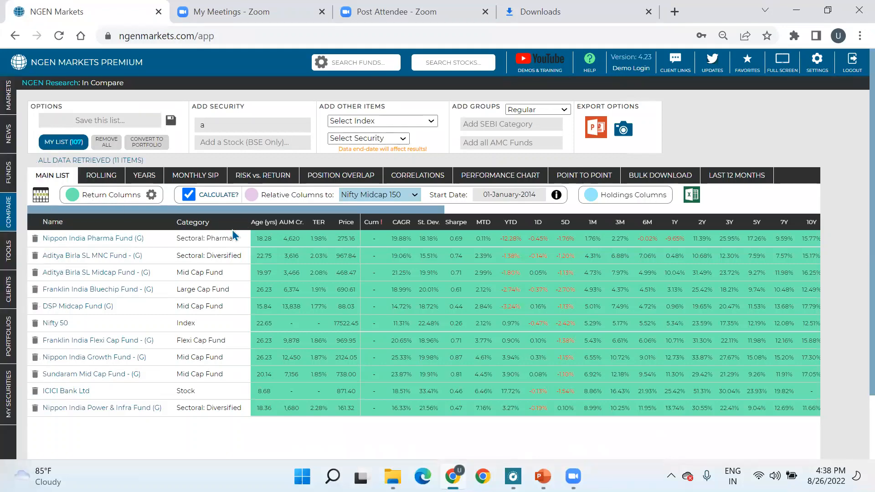
mouse_move(6, 218)
click(782, 62)
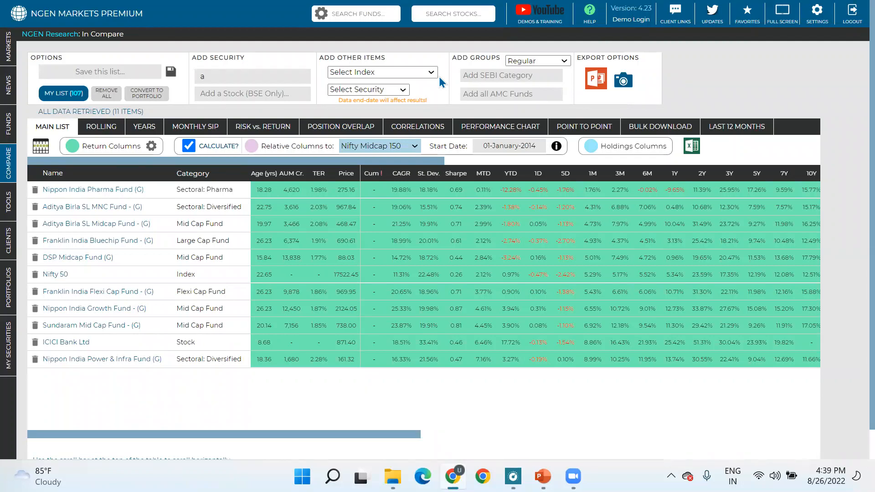
Show the rolling returns analysis of the compared securities and sort the table by +ve % from highest to lowest
click(102, 127)
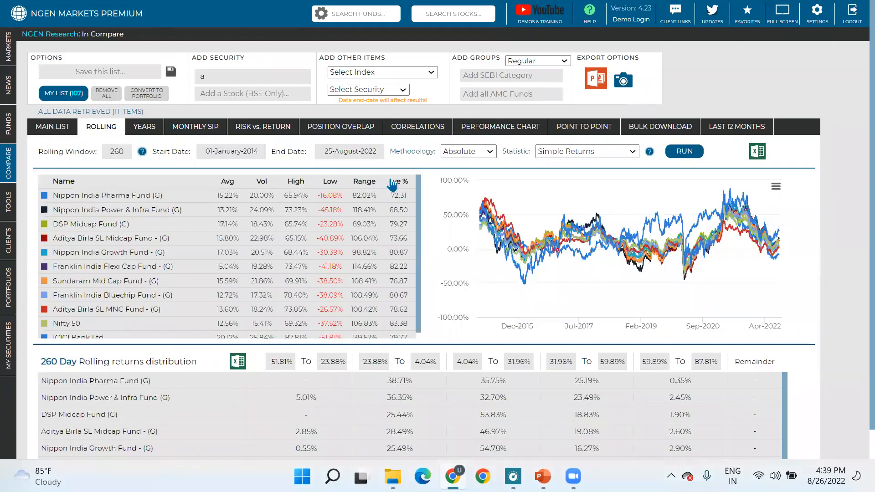
mouse_move(394, 186)
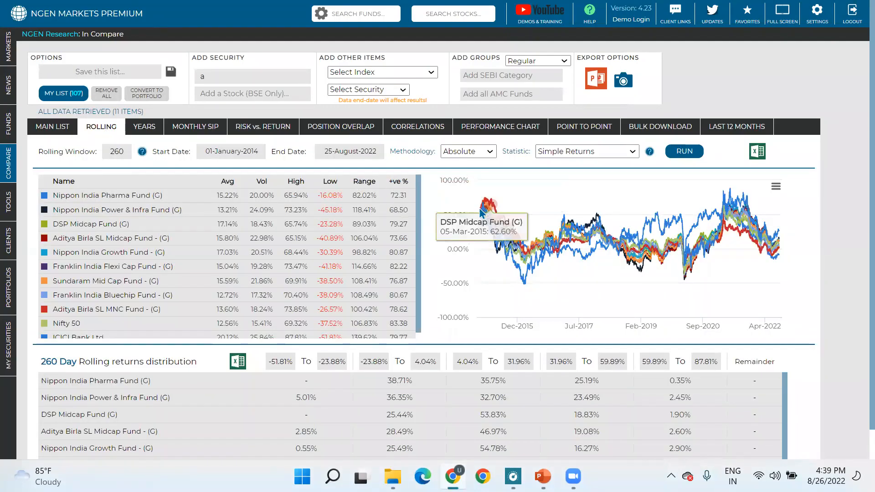
mouse_move(465, 226)
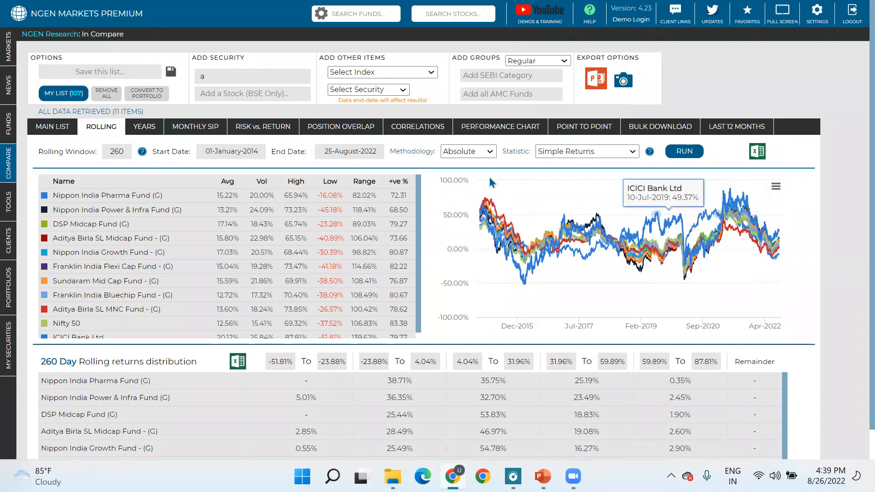
click(398, 181)
click(398, 182)
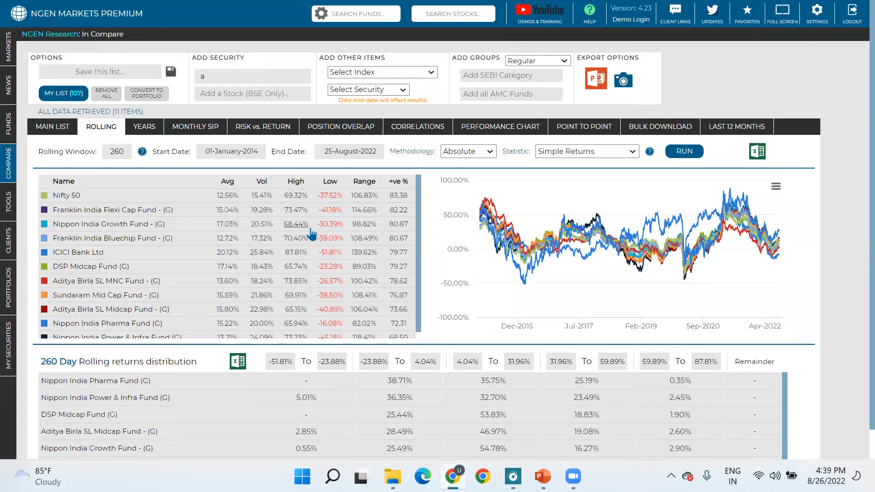
Set the first range of the 260-day rolling returns distribution to 0% to 1000%
scroll(312, 235, down, 1)
scroll(474, 308, down, 1)
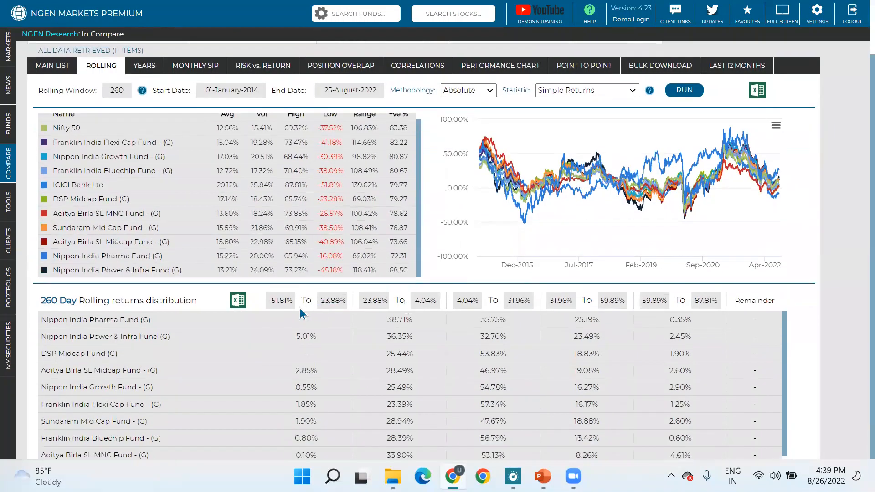
scroll(332, 269, up, 1)
scroll(332, 275, down, 1)
click(288, 300)
key(BackSpace)
key(BackSpace)
key(BackSpace)
key(BackSpace)
key(BackSpace)
key(BackSpace)
text(0)
click(341, 302)
key(BackSpace)
key(BackSpace)
key(BackSpace)
key(BackSpace)
key(BackSpace)
text(1000)
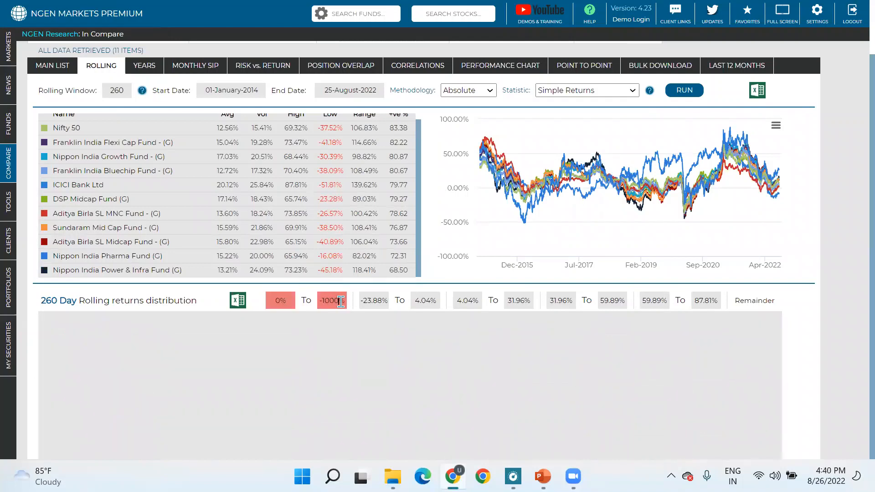
key(BackSpace)
key(BackSpace)
key(BackSpace)
key(BackSpace)
text(1000)
click(826, 308)
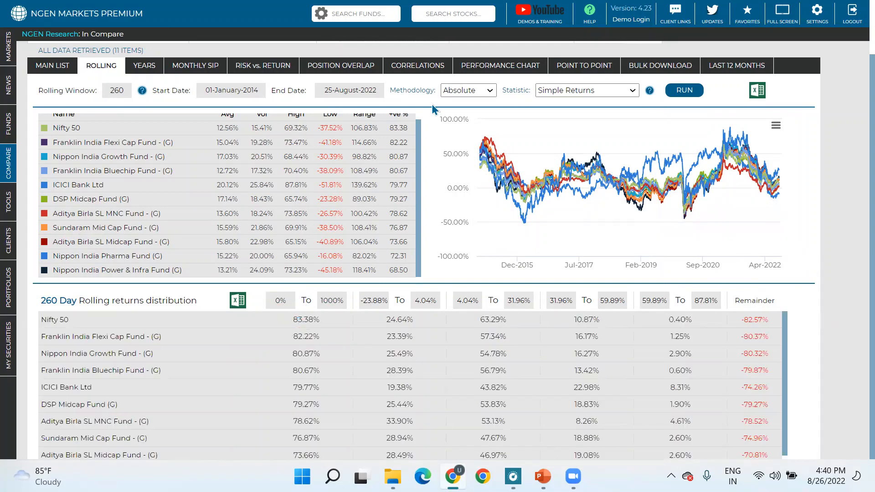
Compare the +ve % values in the rolling table with the first range of the returns distribution
scroll(395, 138, up, 1)
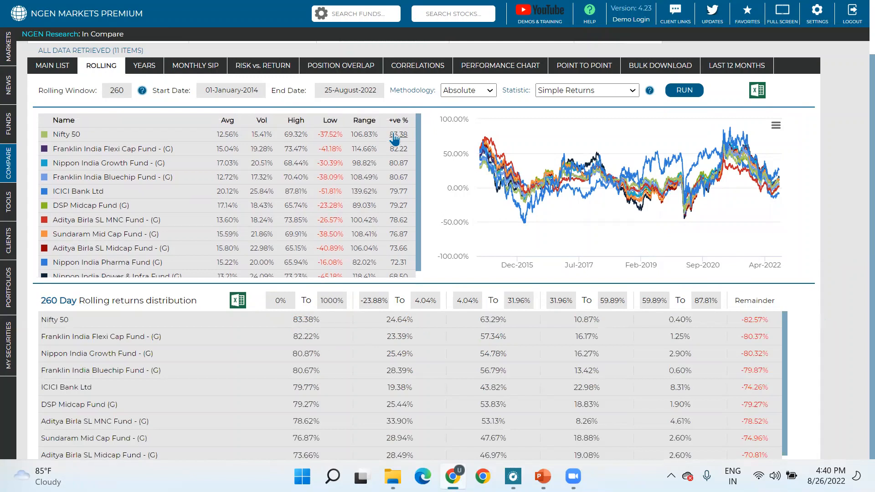
double_click(306, 319)
drag(292, 336, 312, 330)
click(445, 68)
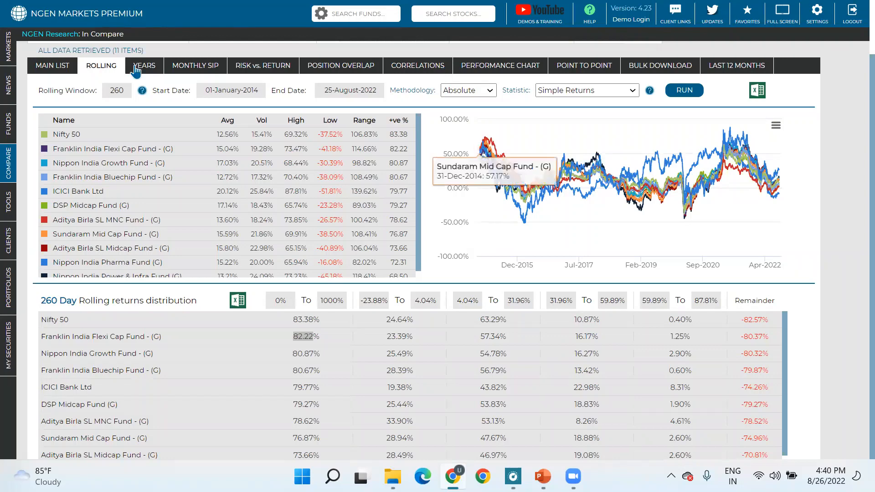
Set the rolling window to 65 days and run the rolling returns analysis
mouse_move(142, 92)
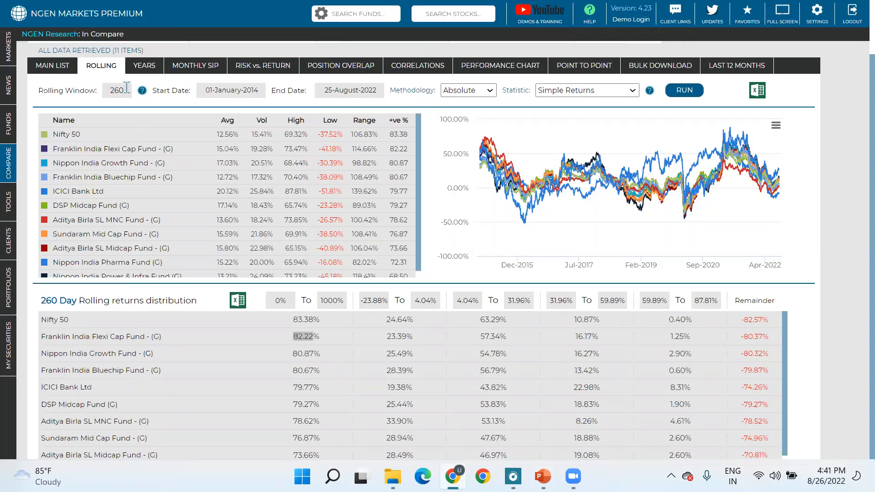
click(130, 87)
key(BackSpace)
key(BackSpace)
key(BackSpace)
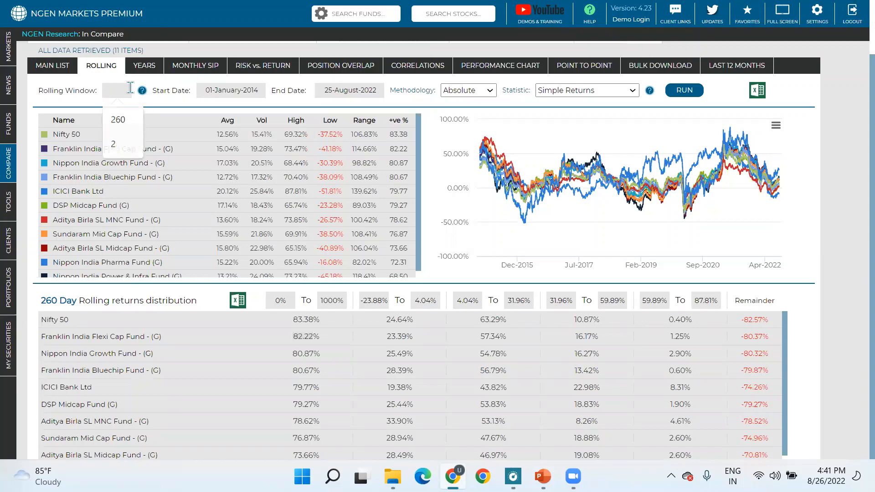
text(365)
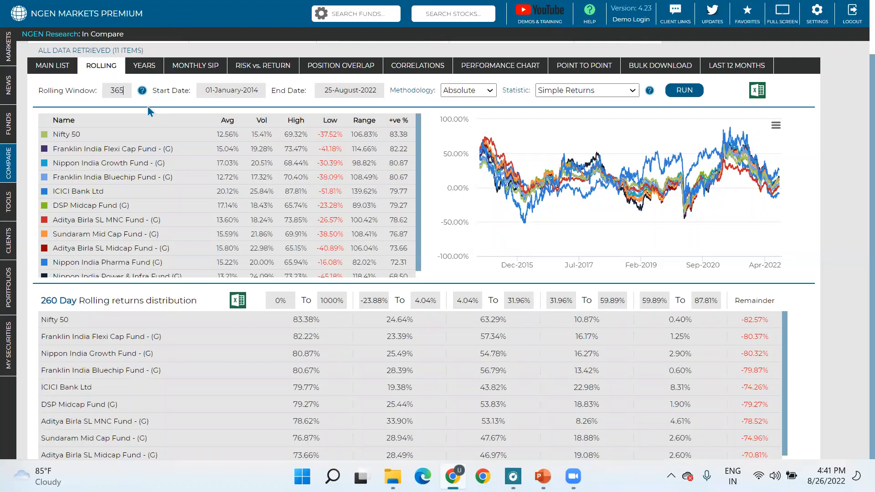
key(BackSpace)
key(BackSpace)
text(65)
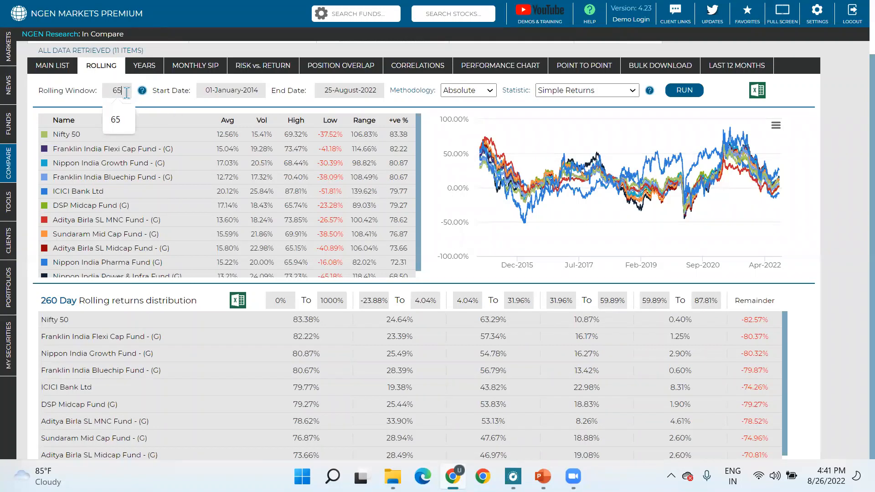
click(666, 90)
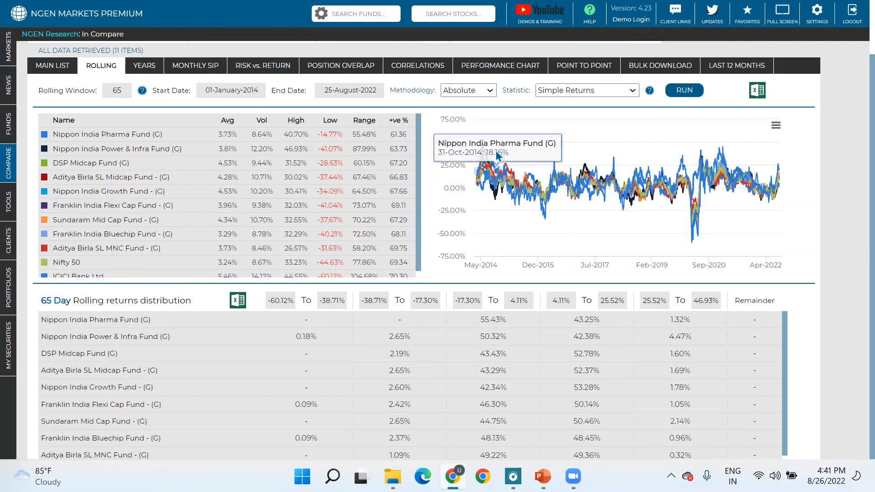
Sort the 65-day rolling returns table by average return from highest to lowest
click(232, 122)
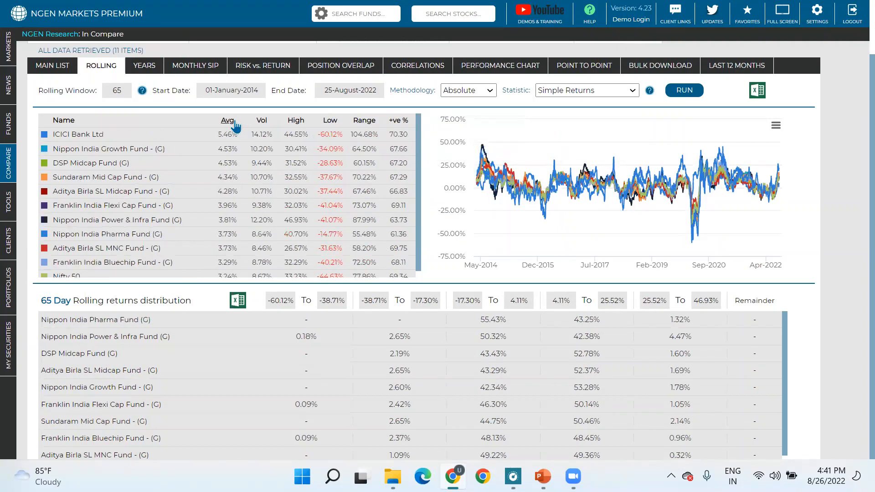
click(233, 123)
click(234, 123)
Open the details page of Aditya Birla SL Midcap Fund and return to the comparison's rolling analysis
right_click(226, 237)
click(208, 190)
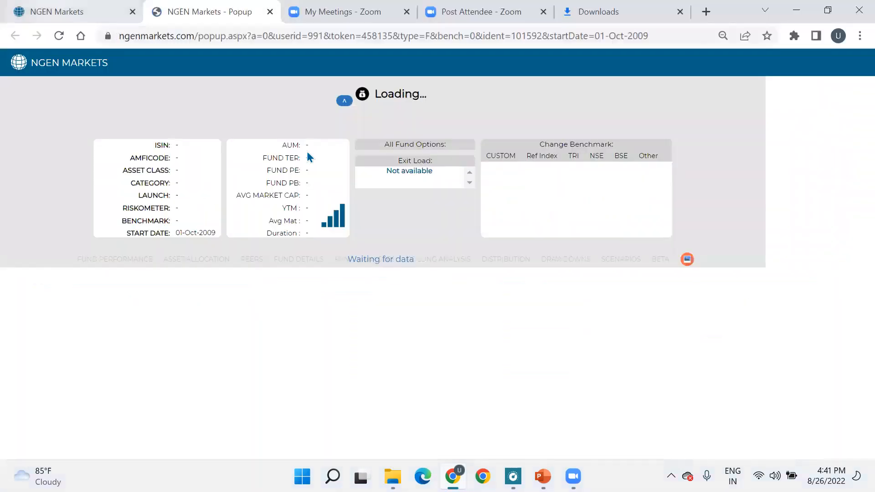
click(60, 7)
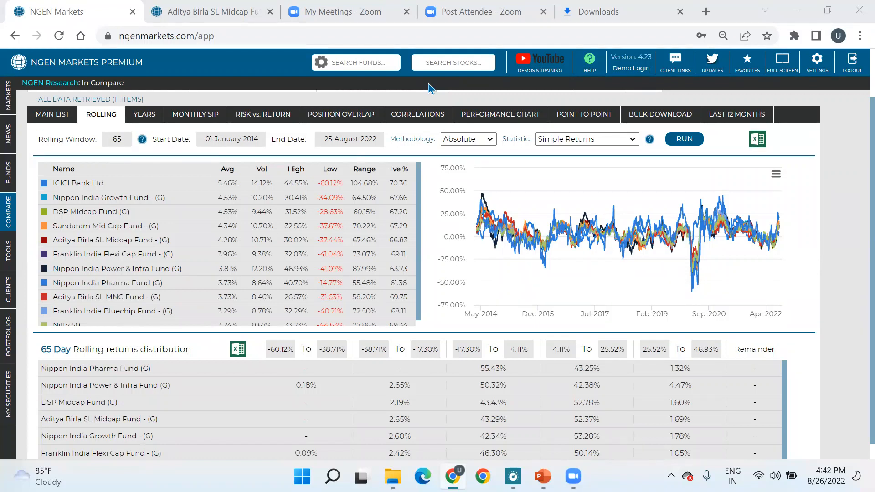
Set the rolling statistic to Return/Vol and run the analysis
click(584, 140)
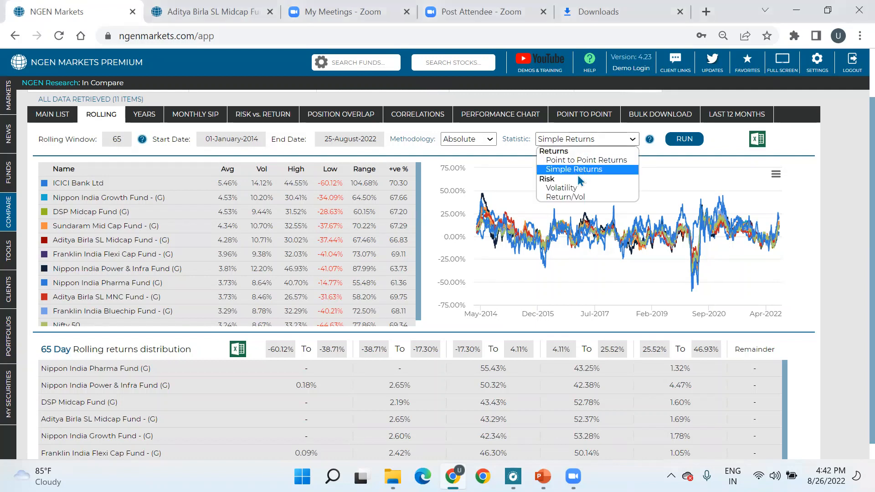
click(568, 197)
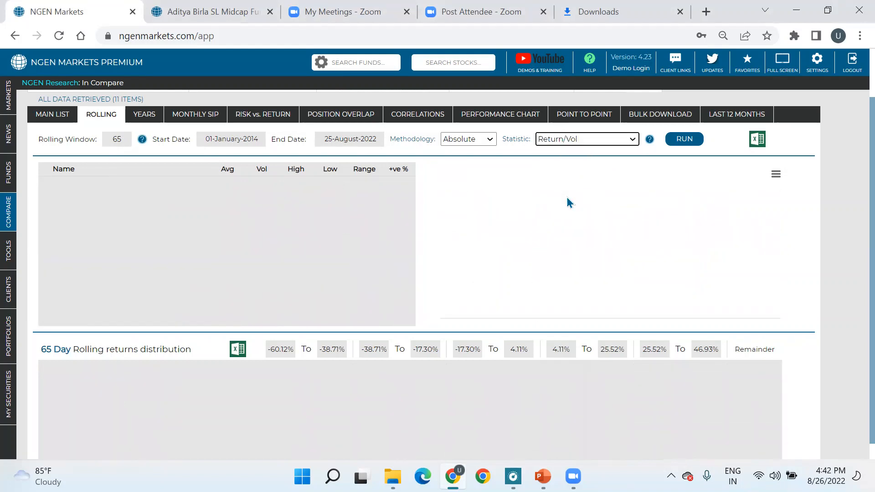
click(686, 139)
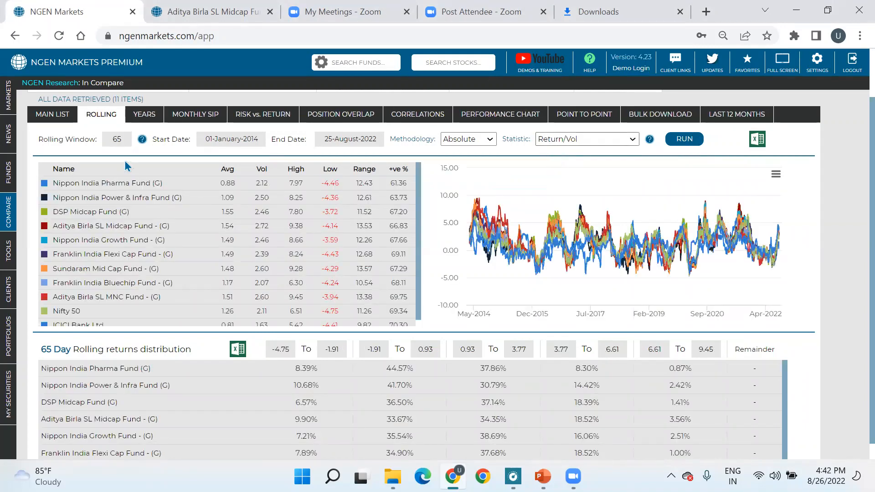
Set the rolling window to 260 days, rerun the Return/Vol analysis and examine the start of its chart
double_click(122, 139)
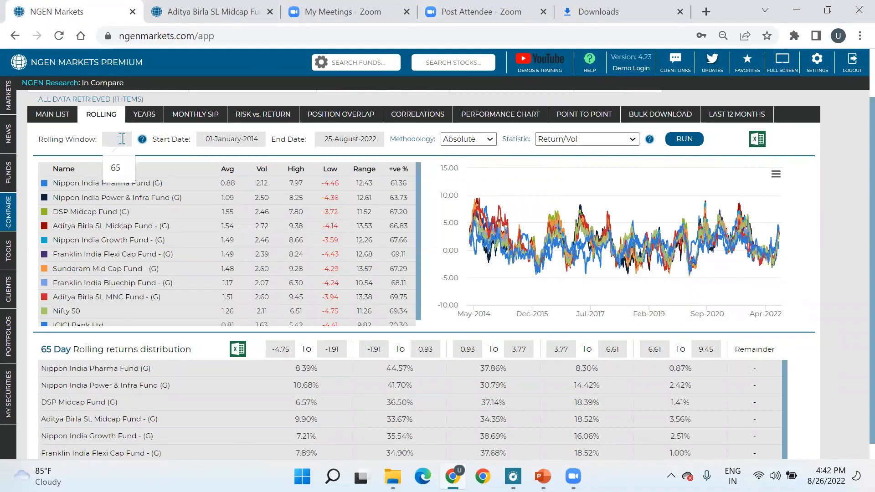
text(260)
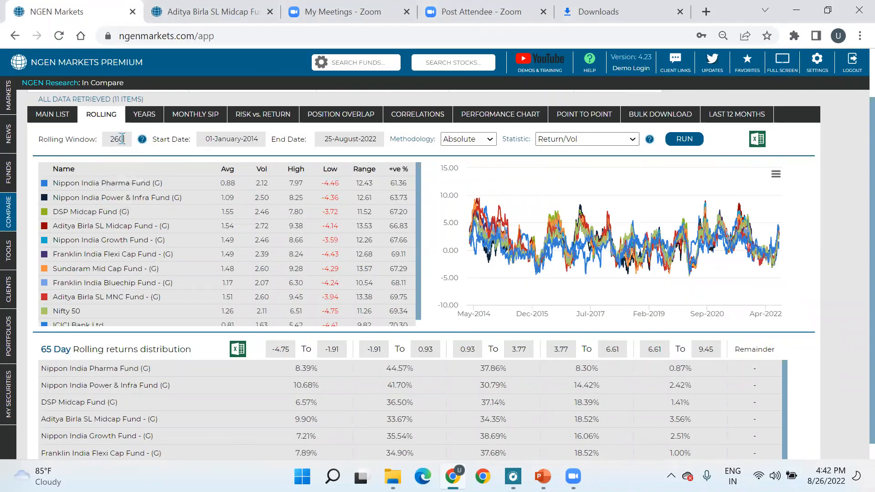
click(688, 140)
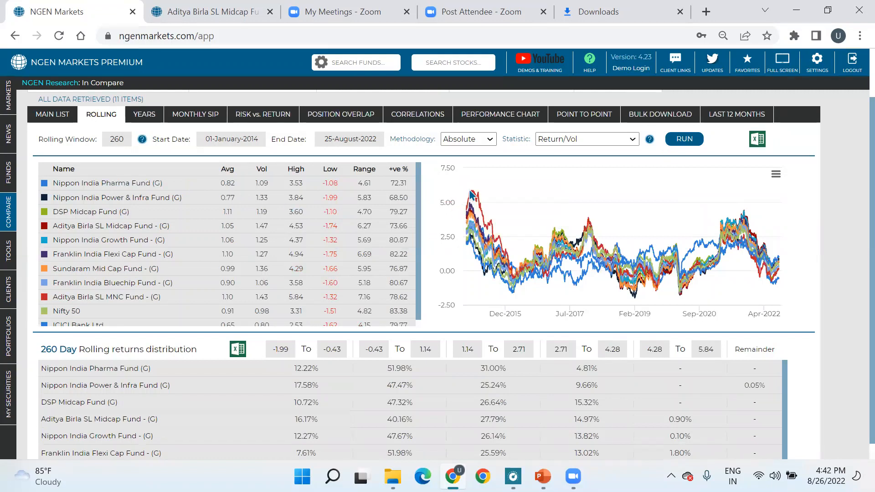
mouse_move(488, 221)
mouse_move(478, 206)
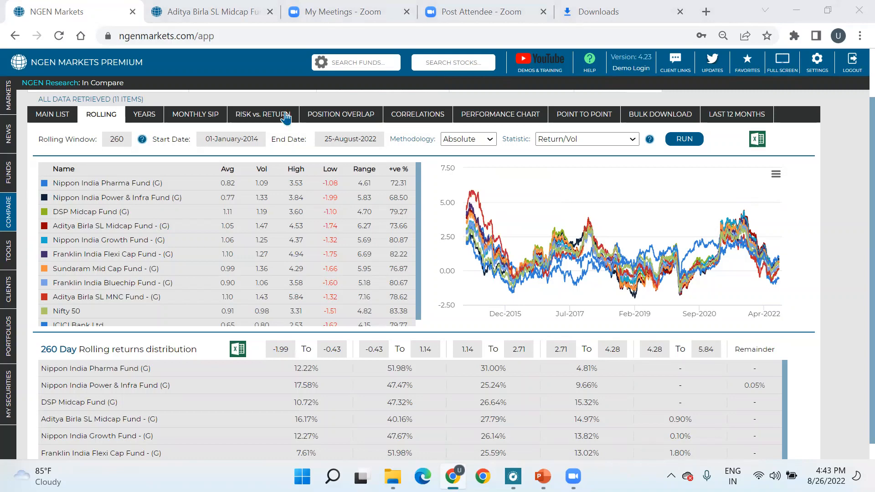
Examine the risk versus return chart of the compared securities and return to the rolling analysis
click(258, 116)
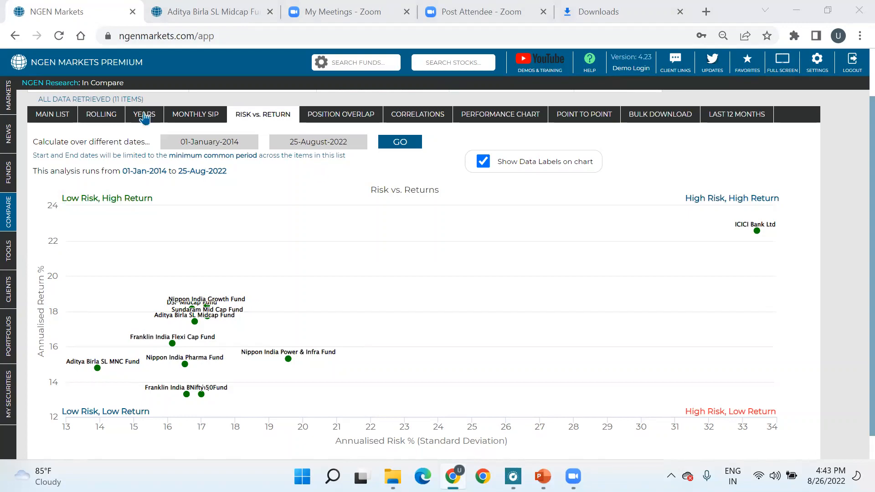
click(100, 121)
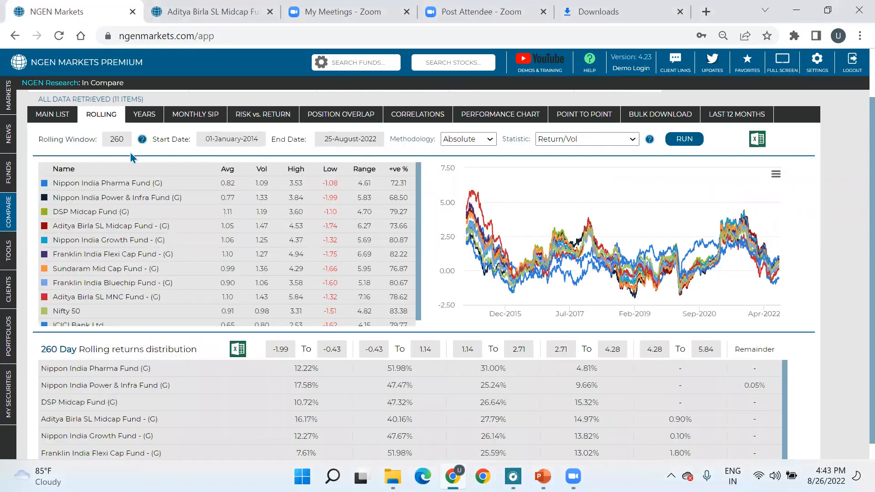
Set the rolling statistic to Simple Returns and rerun the 260-day rolling analysis
click(572, 139)
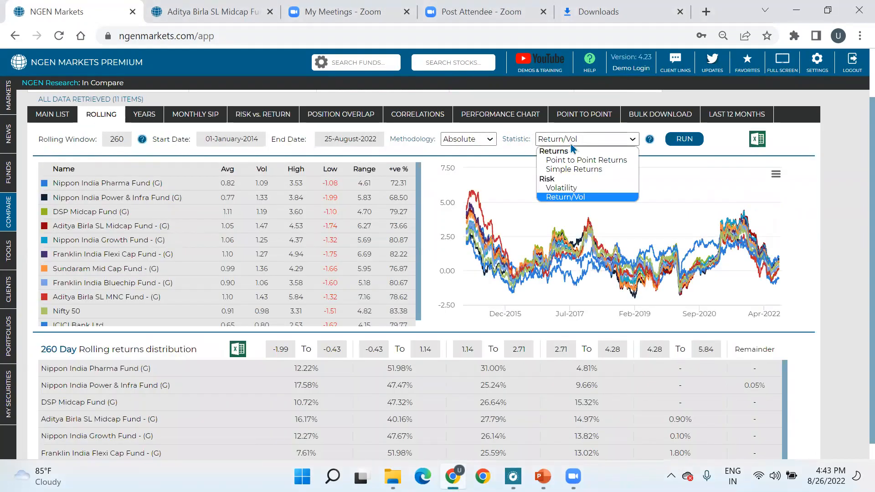
click(575, 170)
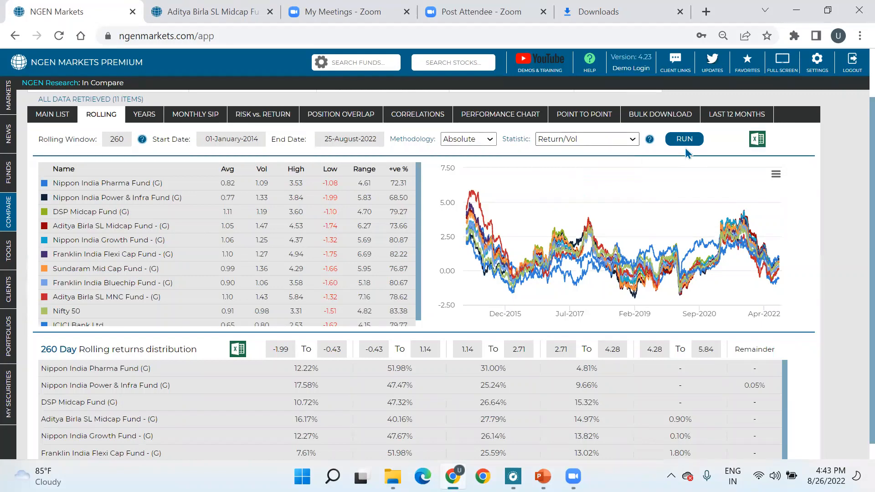
click(684, 145)
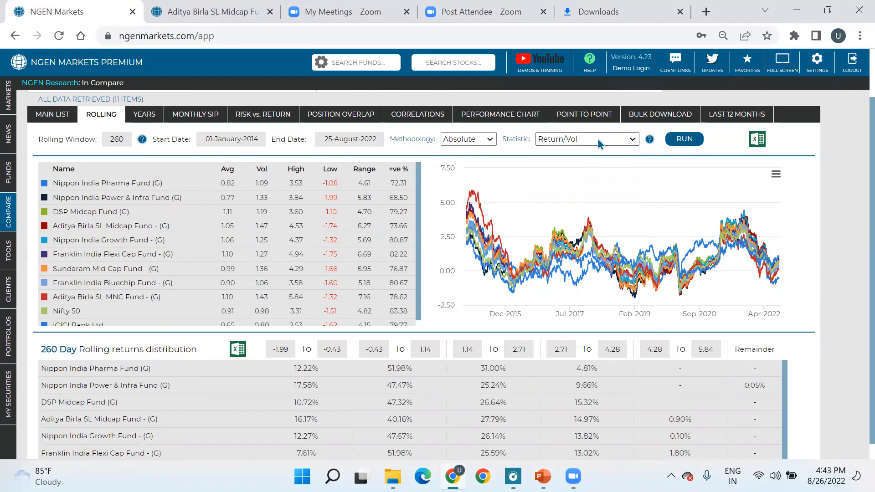
click(684, 140)
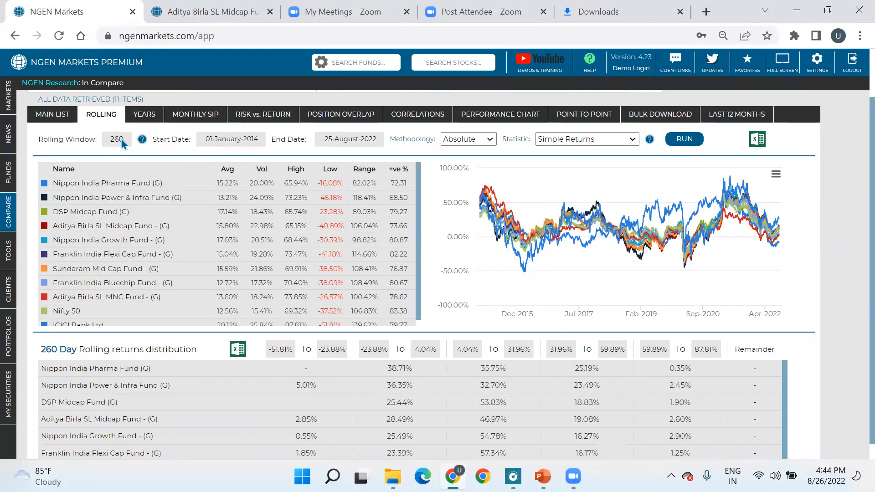
mouse_move(503, 193)
Show the main list of compared securities and check the start date settings of its return columns
click(63, 120)
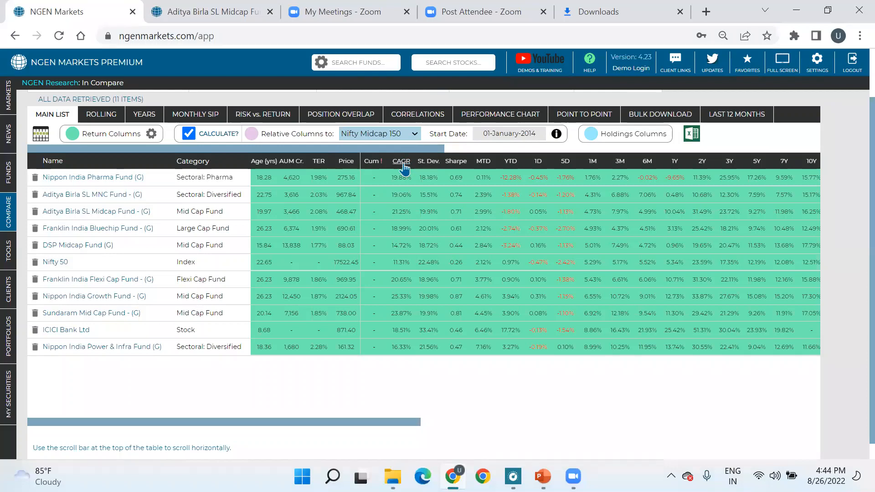
click(157, 136)
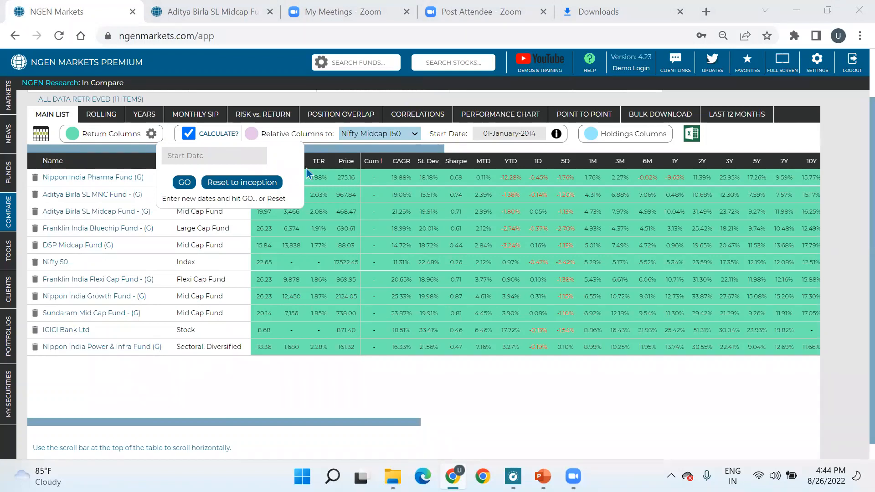
click(570, 412)
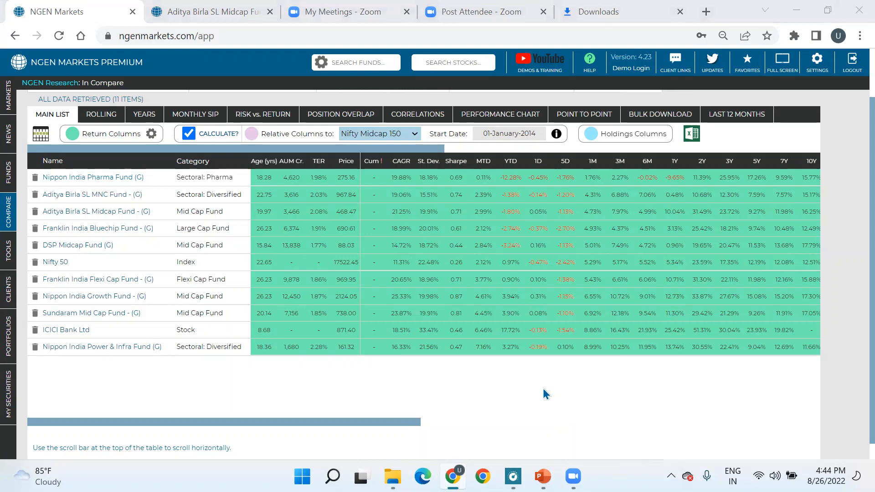
Export the comparison as a PowerPoint report and open the downloaded presentation
scroll(577, 162, up, 2)
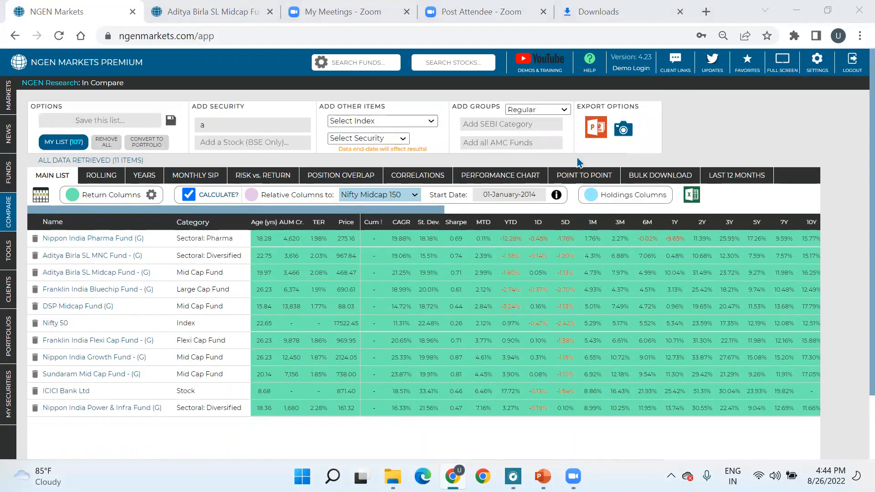
click(591, 132)
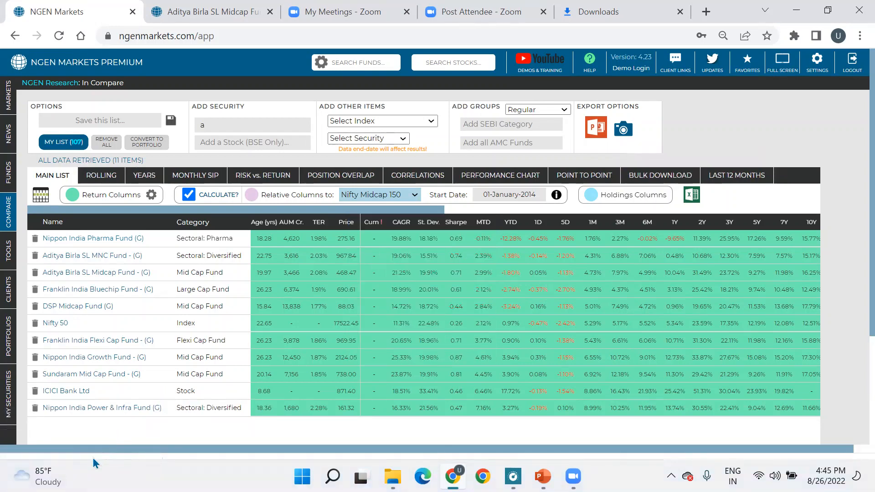
click(152, 458)
scroll(643, 381, down, 3)
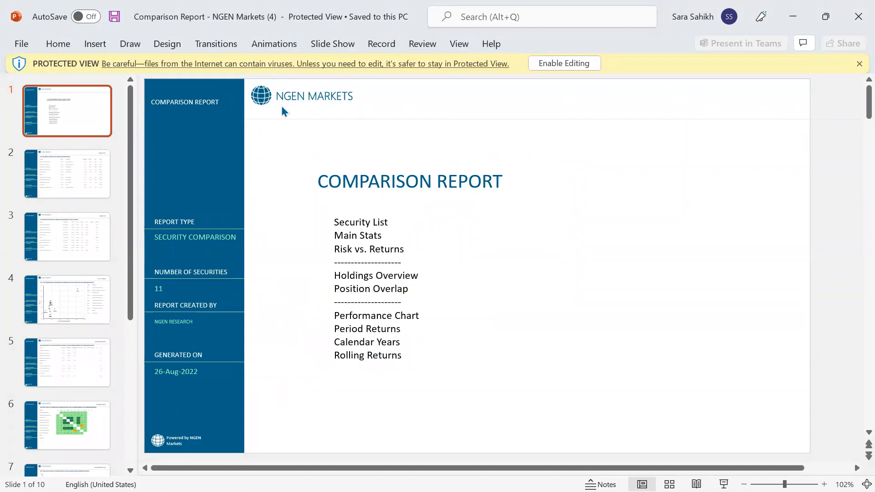
Review the report's slides, enable editing, select the Main Stats table and inspect the position overlap slide
click(73, 166)
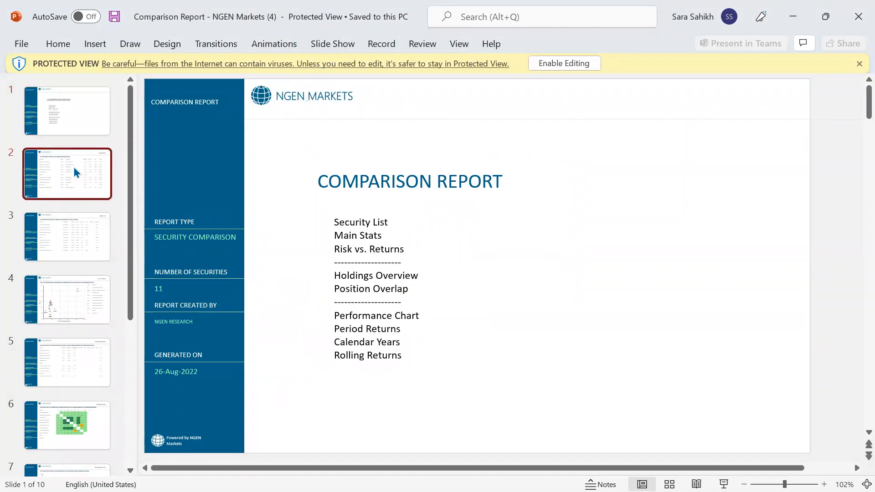
click(65, 235)
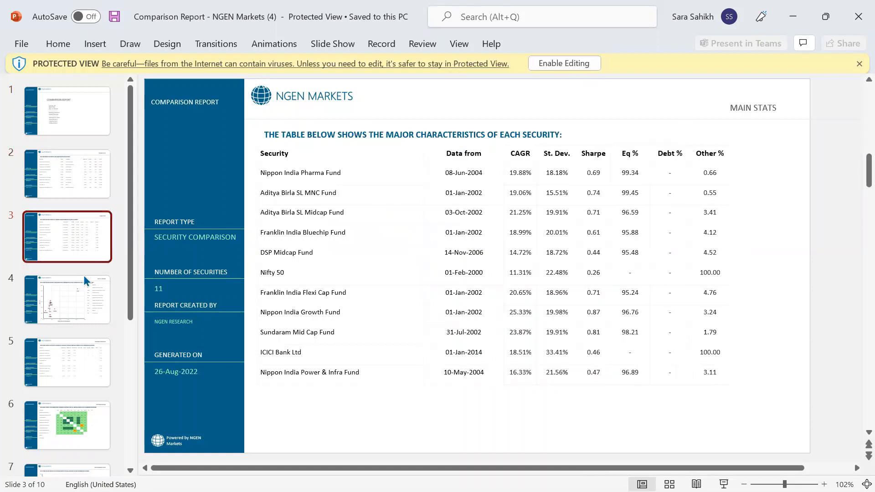
click(564, 59)
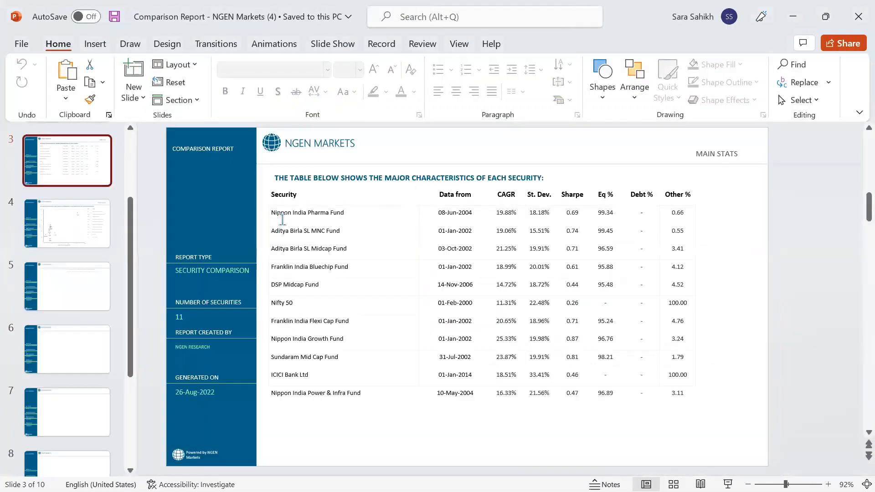
click(283, 230)
click(49, 355)
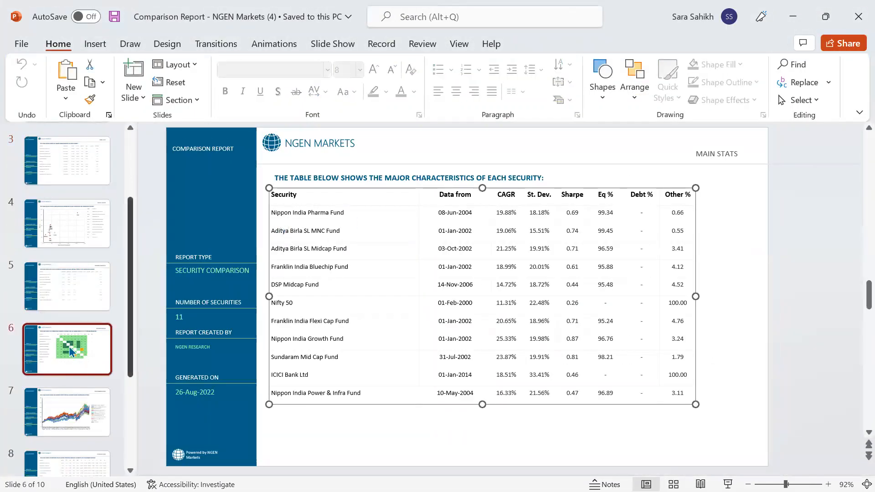
click(470, 296)
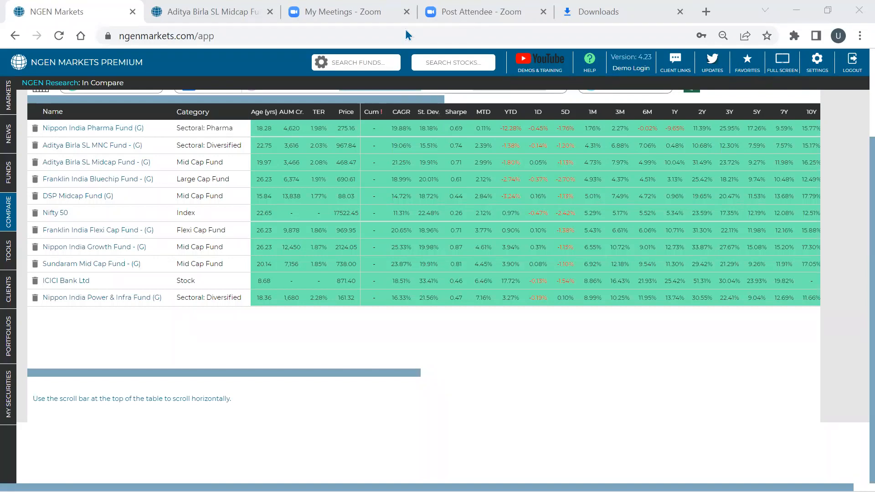
Return to the comparison in NGEN Markets, examine the funds' total overlap matrix and go back to the main list
scroll(405, 29, up, 3)
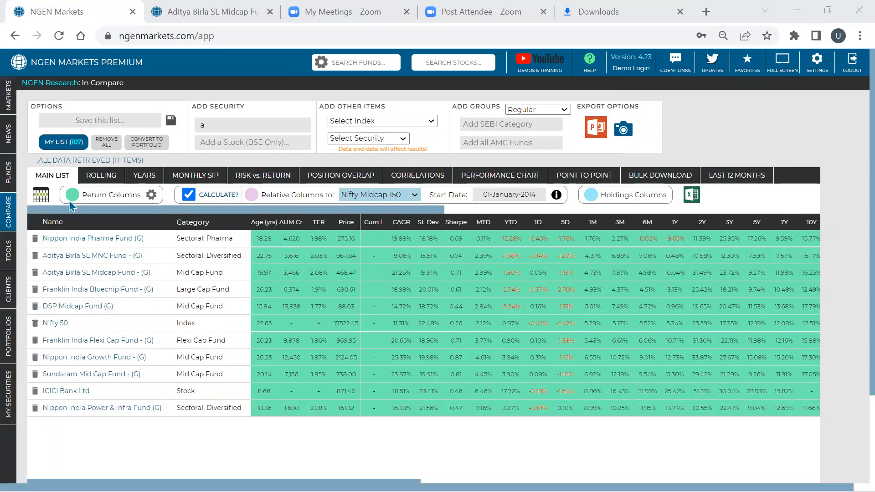
click(13, 174)
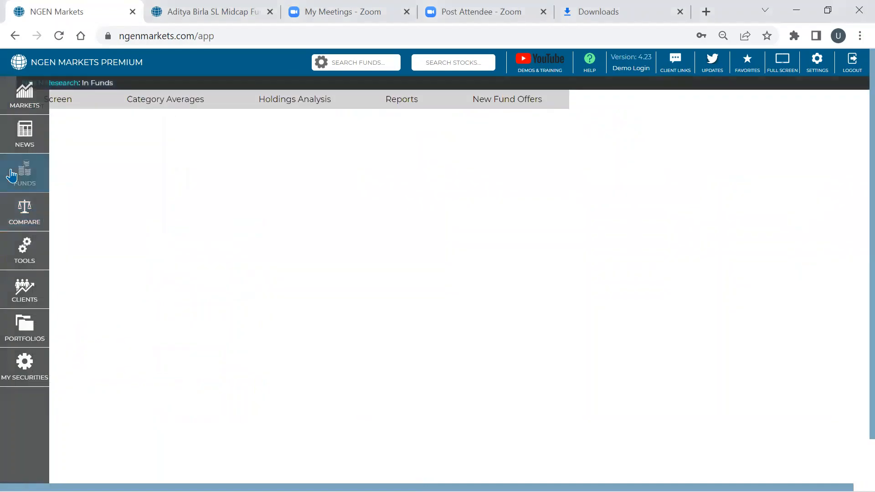
click(17, 217)
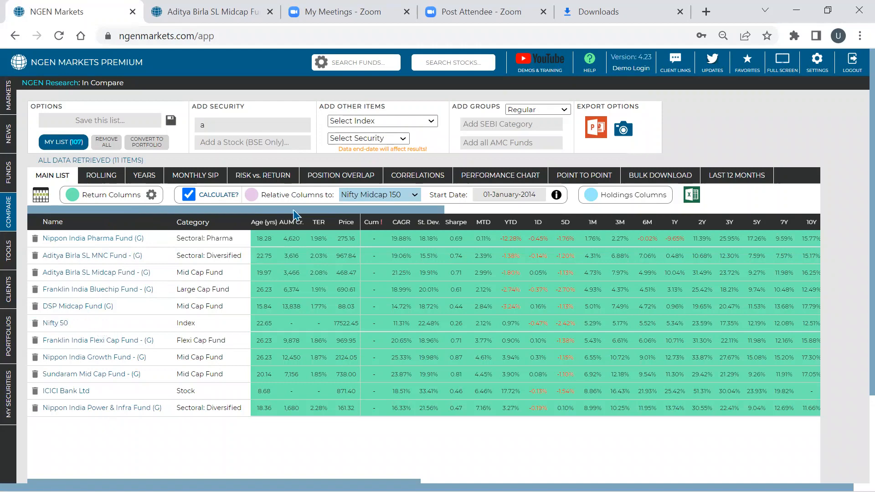
click(311, 176)
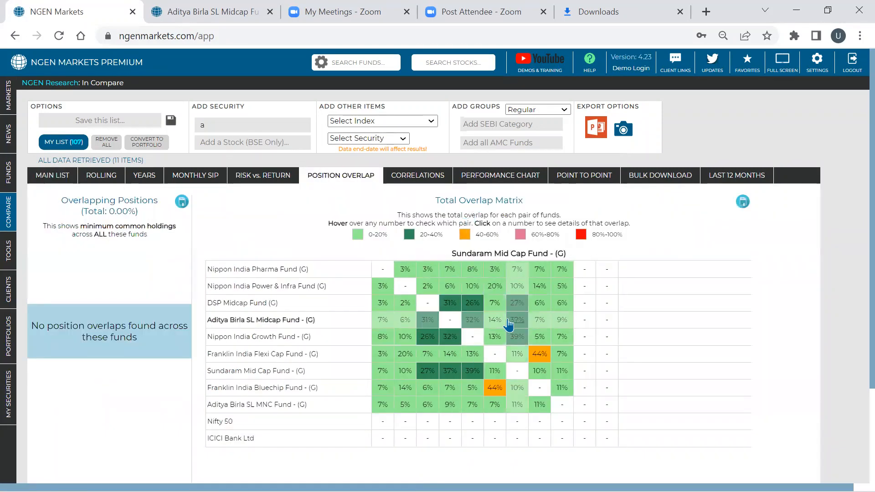
click(44, 178)
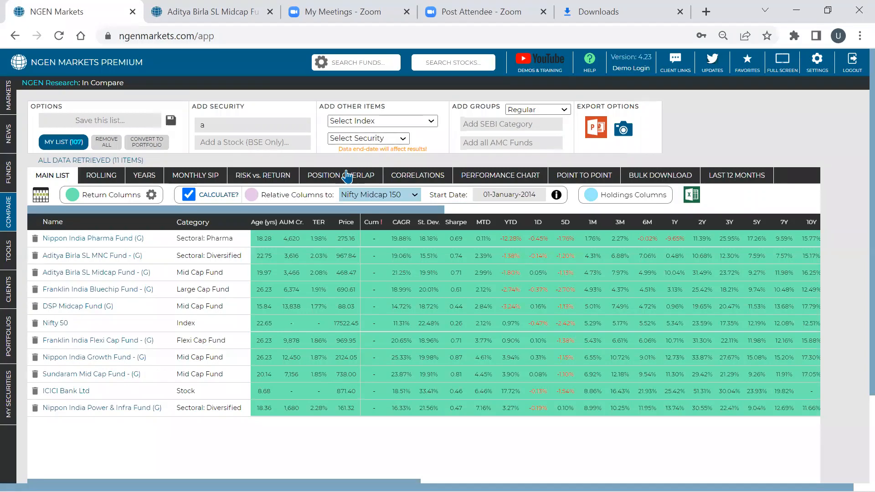
Open New Portfolio in the portfolios section, review its fund holdings and take all its items to Compare
click(10, 324)
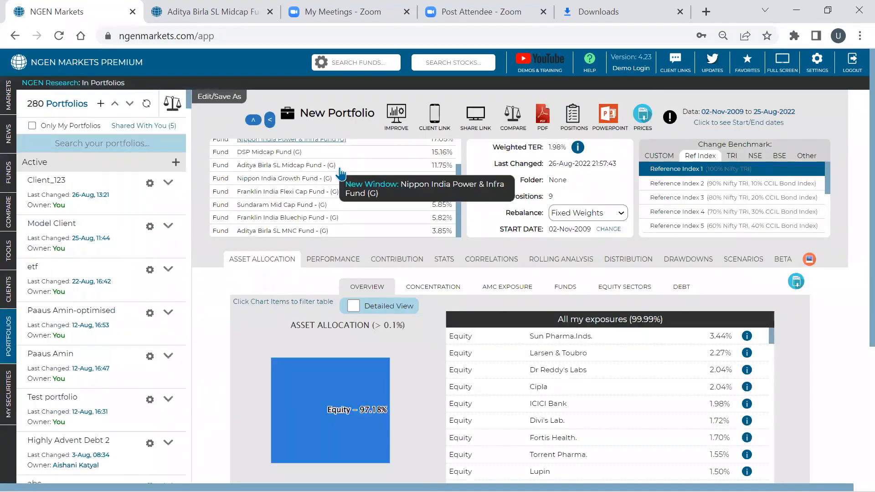
scroll(340, 171, up, 2)
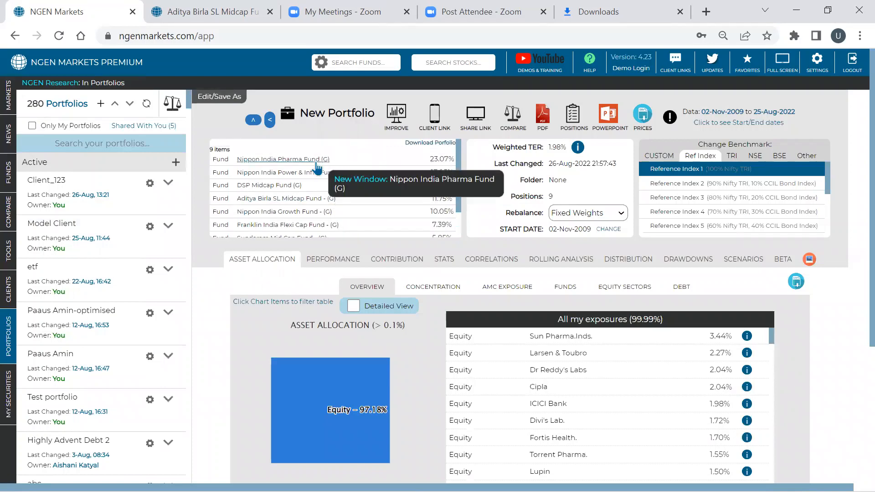
scroll(318, 169, down, 2)
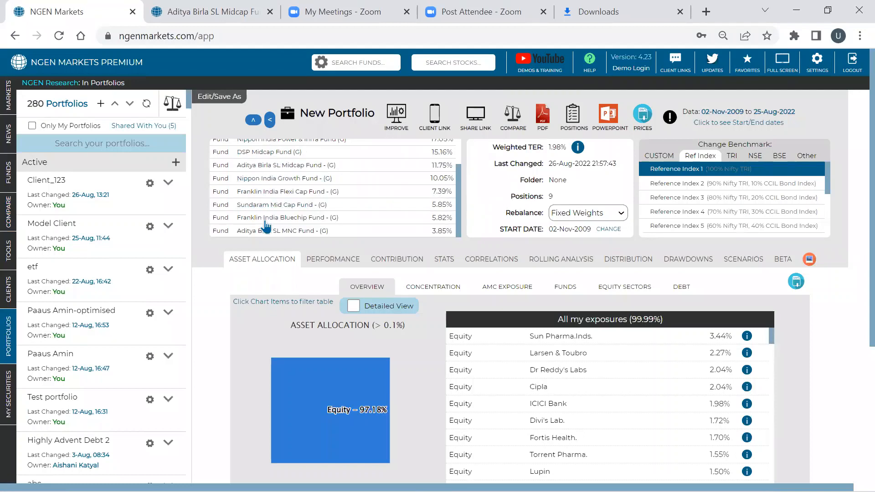
click(512, 122)
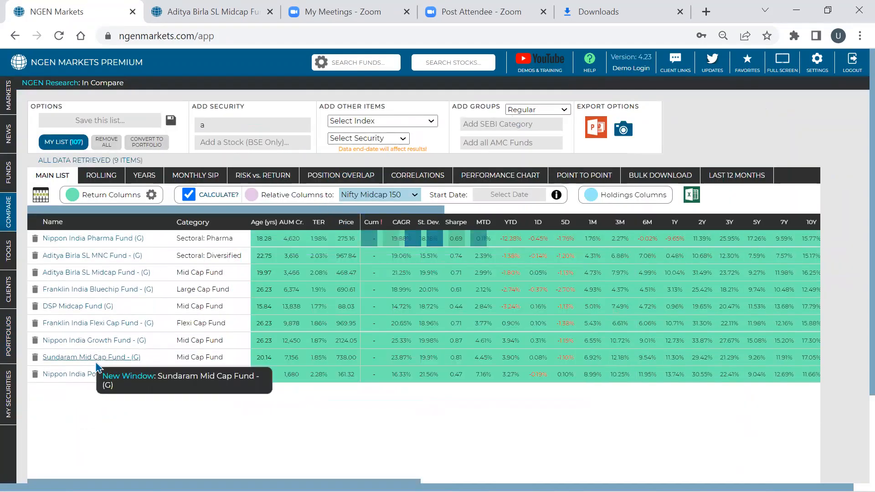
Go back to New Portfolio, review its fund weights once more and send all its holdings to Compare again
mouse_move(9, 319)
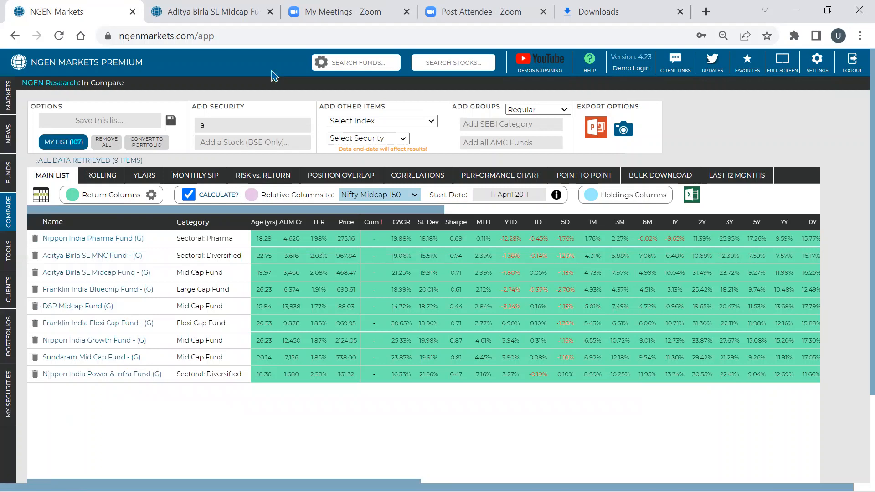
mouse_move(26, 305)
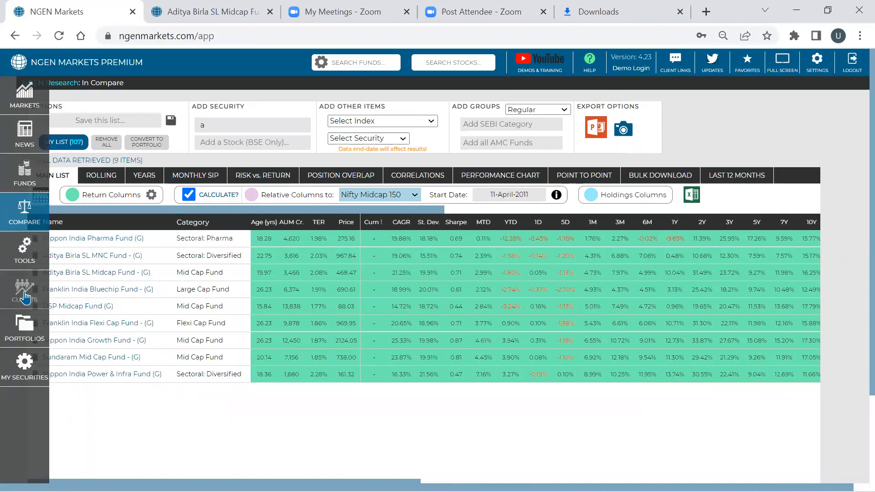
click(25, 298)
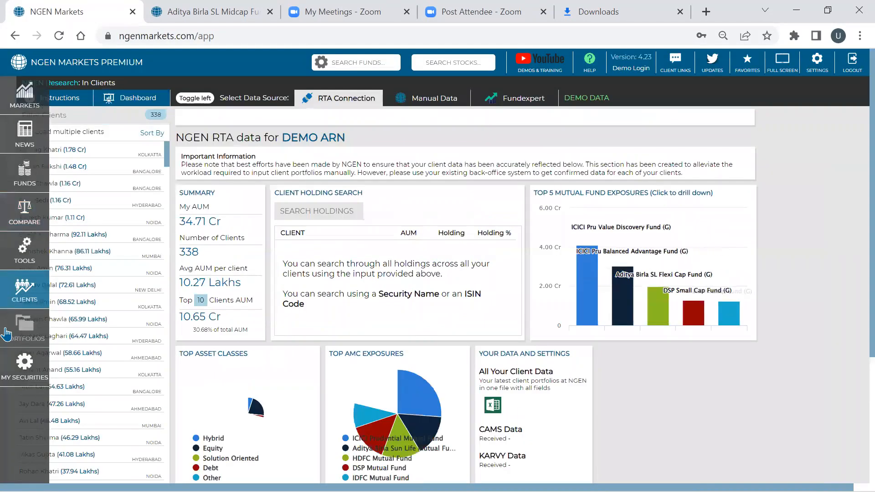
click(6, 334)
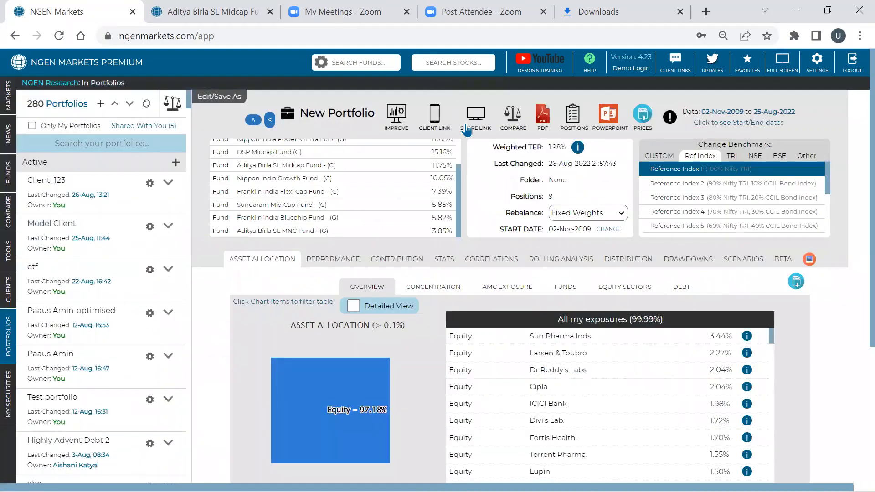
scroll(407, 198, up, 2)
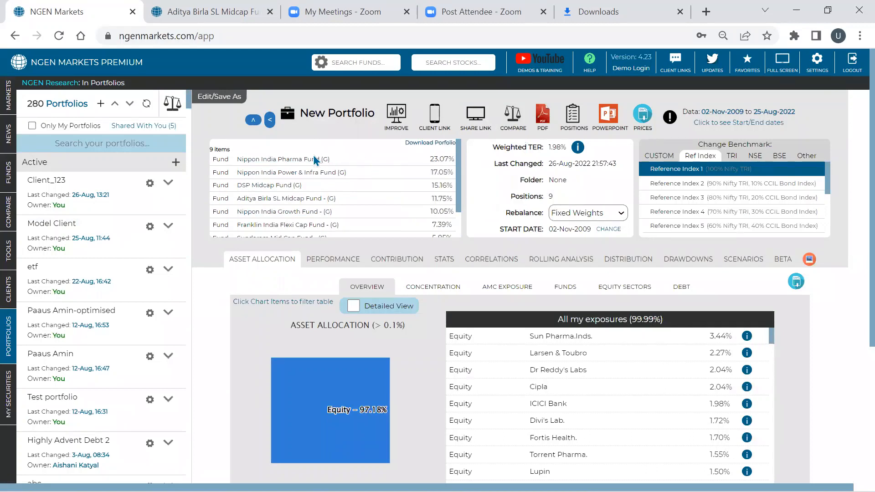
scroll(312, 155, down, 1)
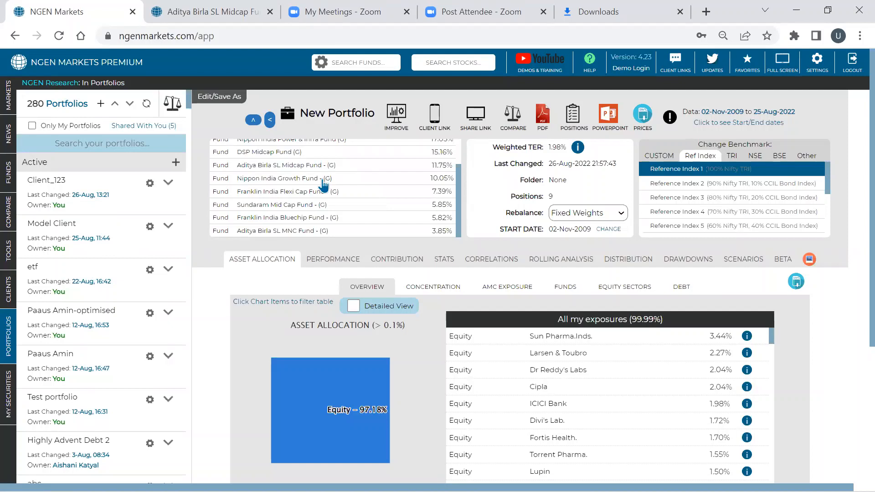
scroll(365, 196, up, 2)
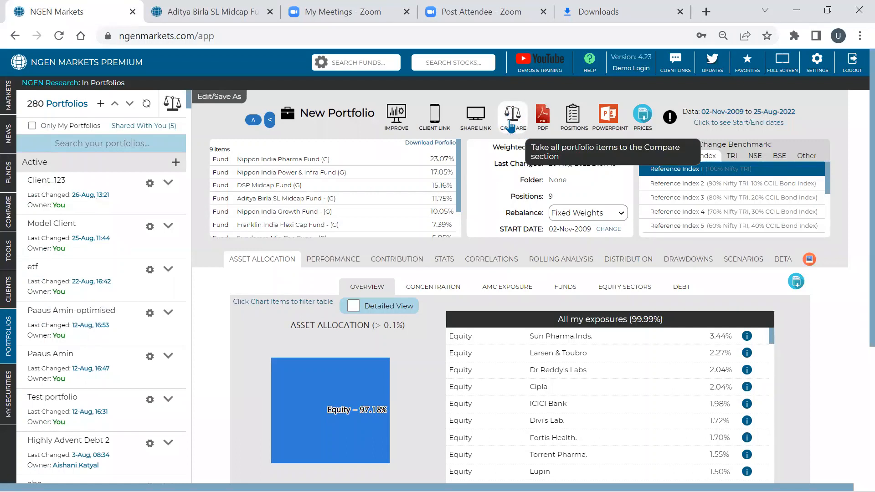
mouse_move(6, 217)
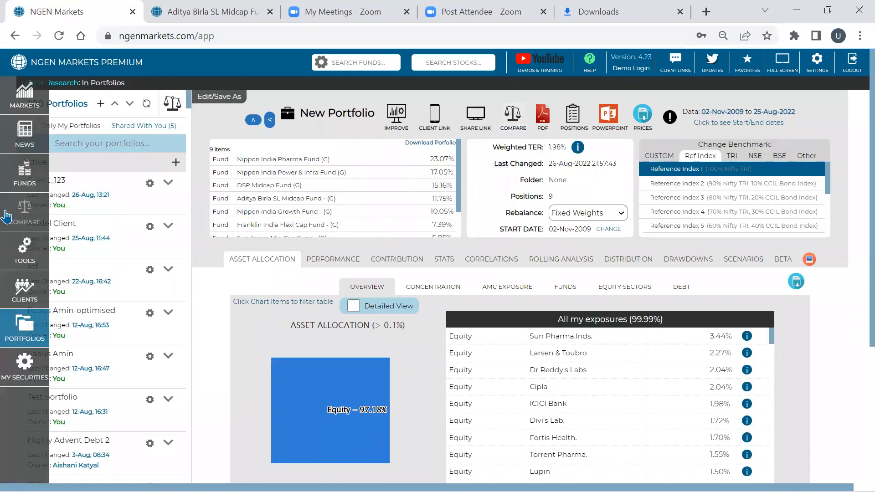
click(520, 130)
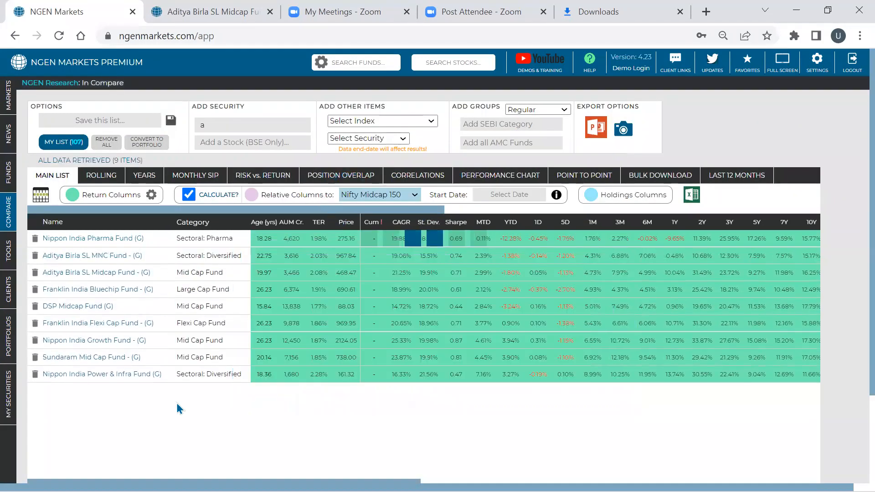
Examine the position overlap matrix of the portfolio's funds and clear the leftover text from the fund search
click(349, 179)
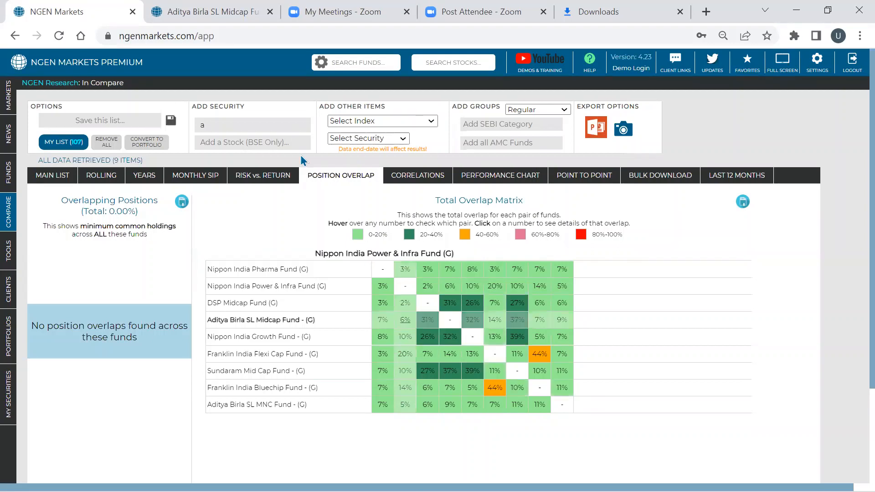
click(262, 136)
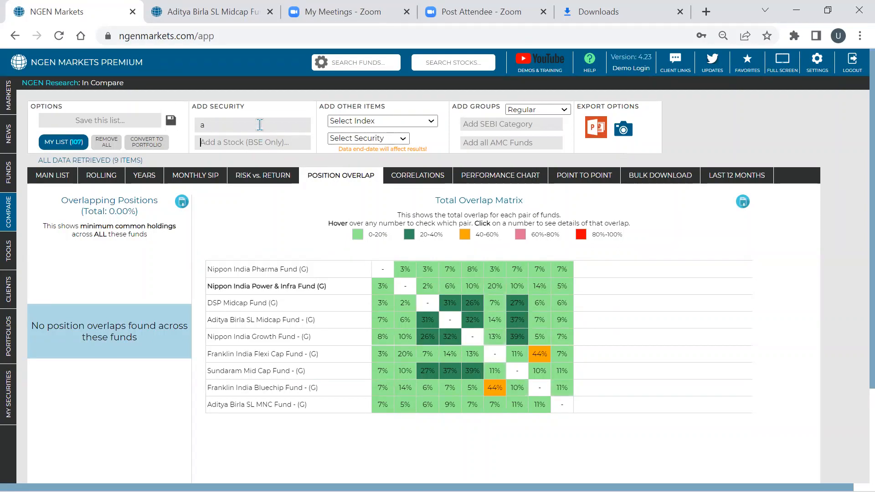
key(BackSpace)
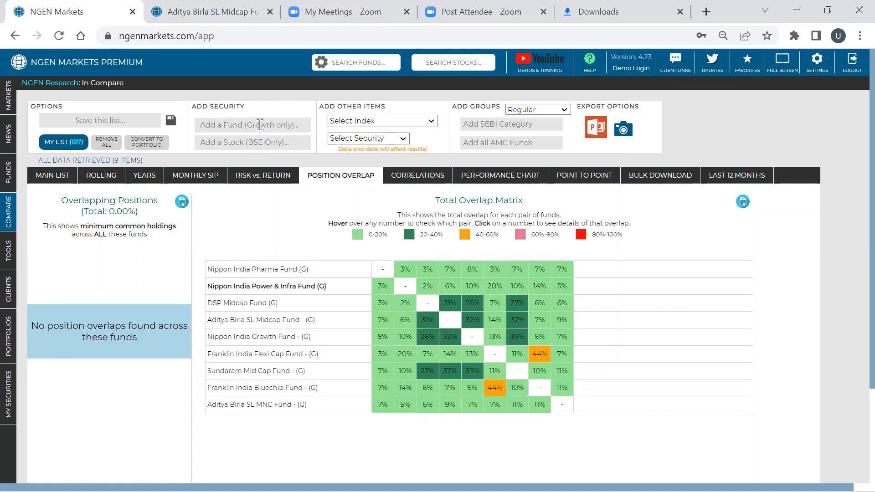
Replace the compared funds with the SEBI category Mid Cap Fund, clearing the existing list
click(496, 125)
text(mid)
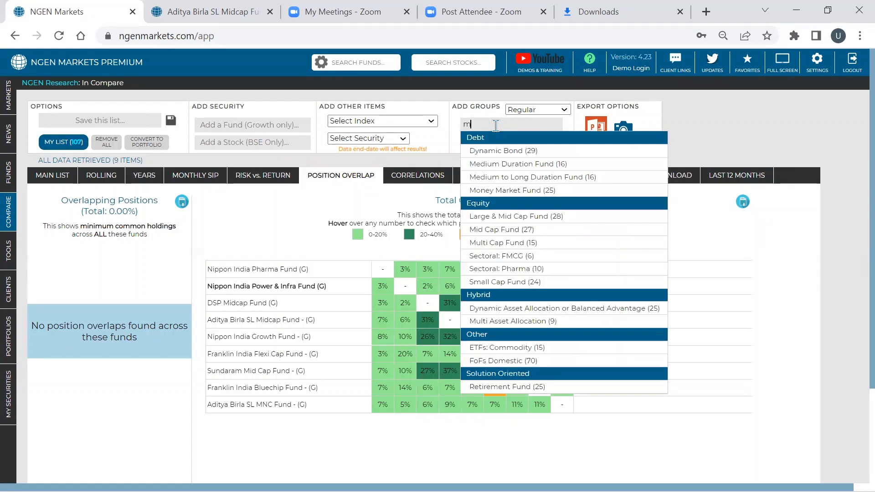
key(Down)
key(Down)
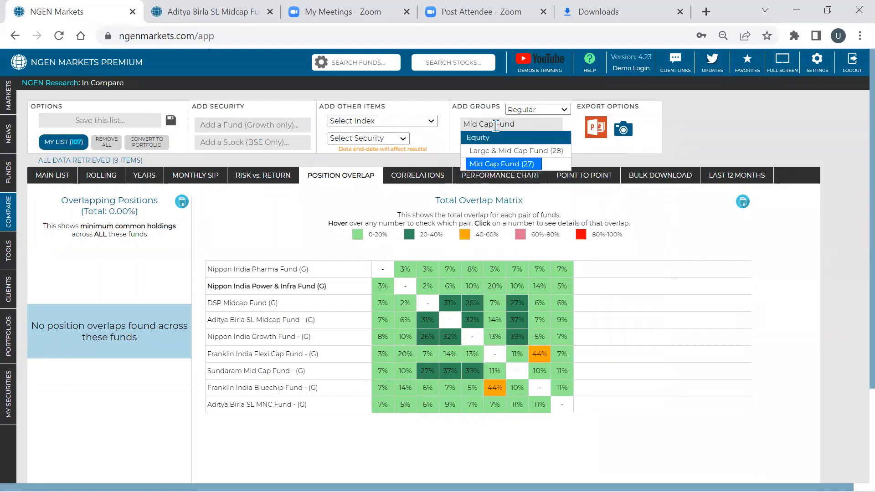
key(Return)
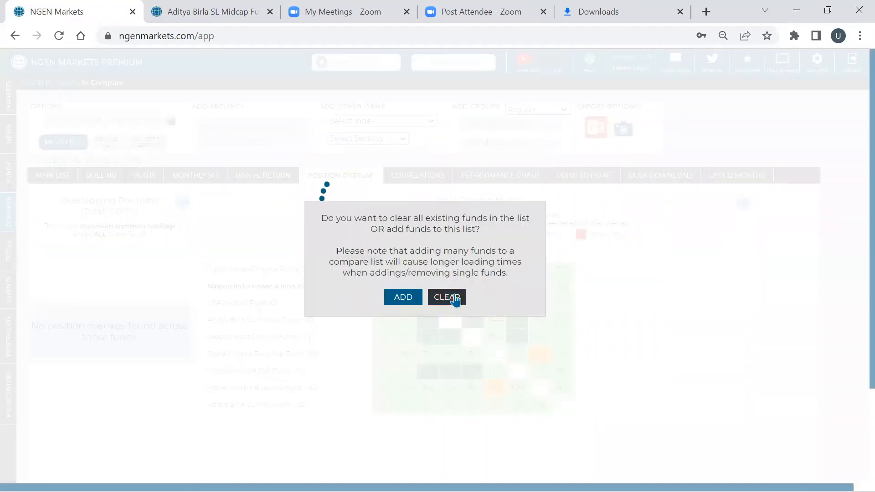
click(455, 297)
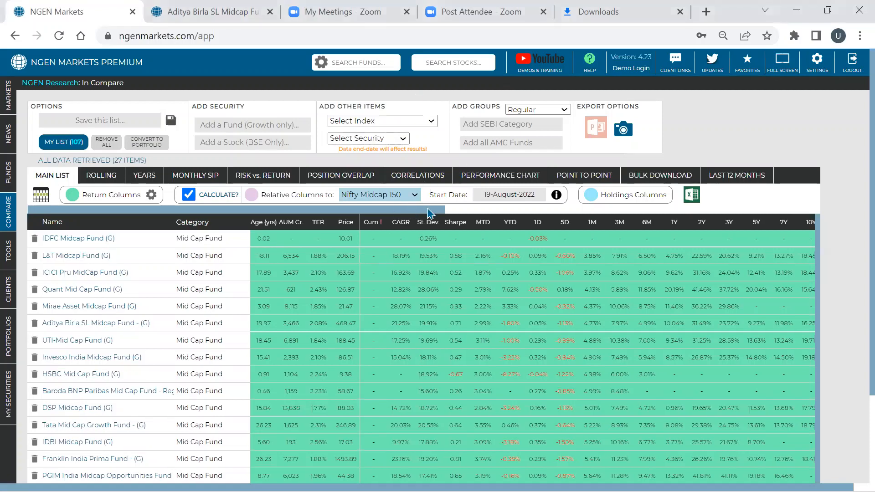
Review the return, relative and holdings columns of the mid cap funds and sort the list by ascending Sharpe ratio
scroll(429, 212, right, 10)
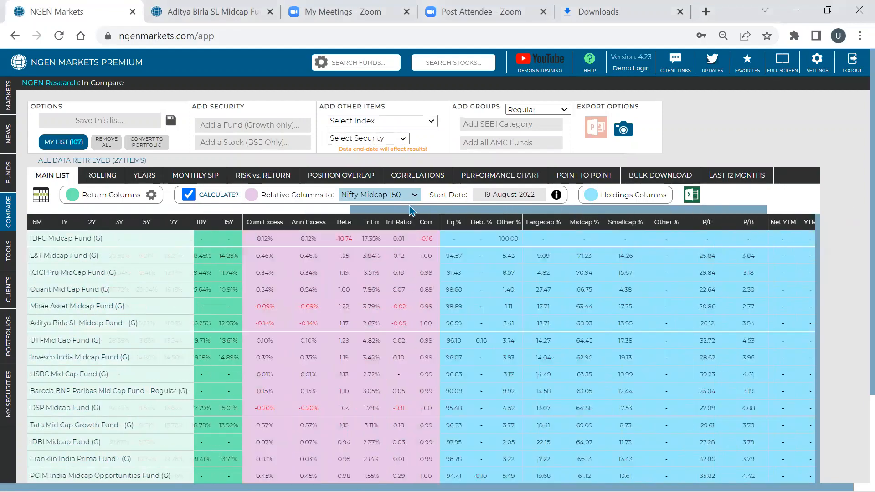
scroll(411, 210, left, 10)
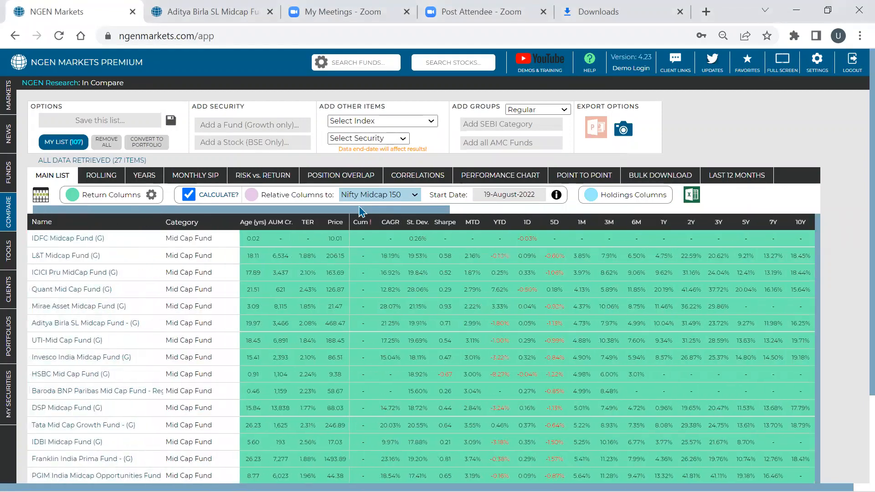
scroll(362, 211, left, 1)
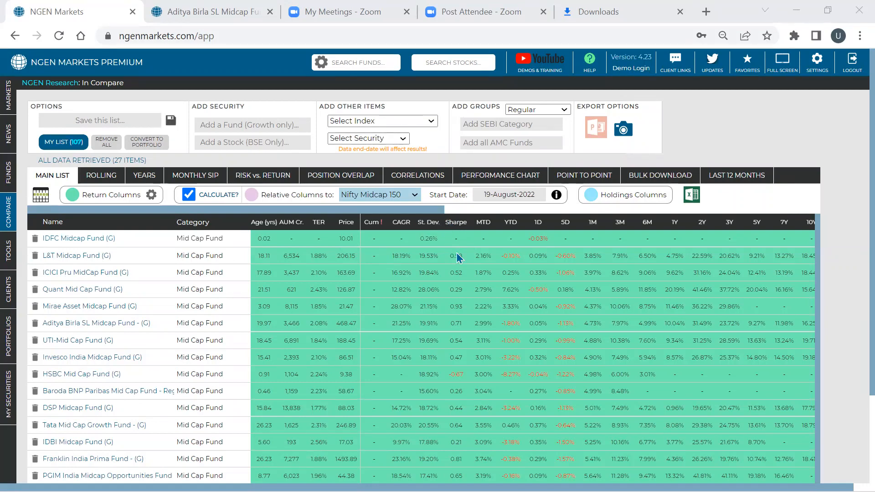
click(456, 222)
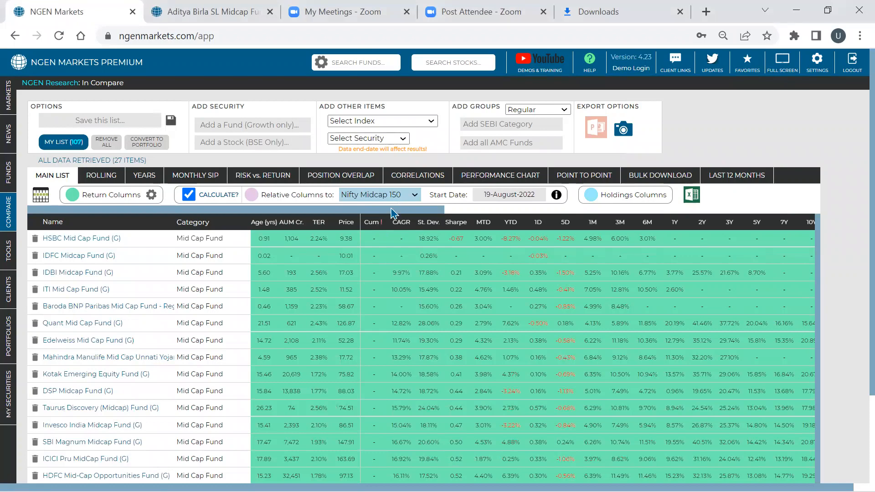
Look at the Markets overview and the Funds section, and return to the Compare list
mouse_move(18, 123)
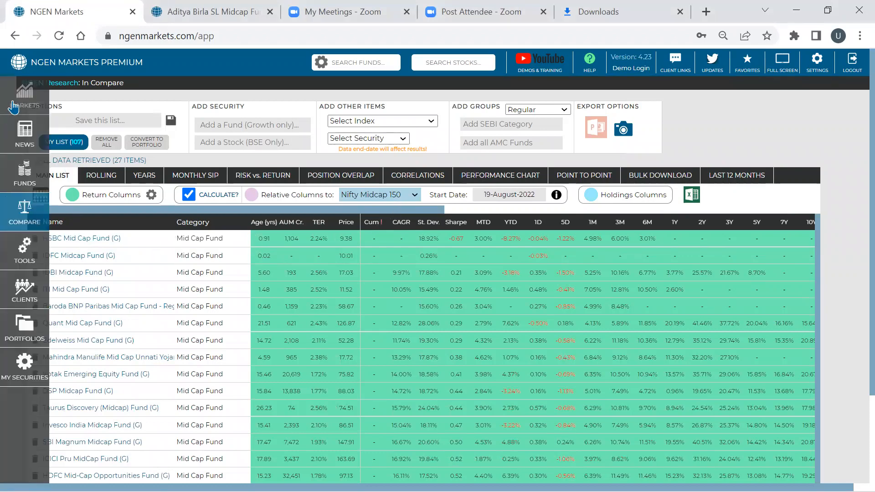
click(13, 108)
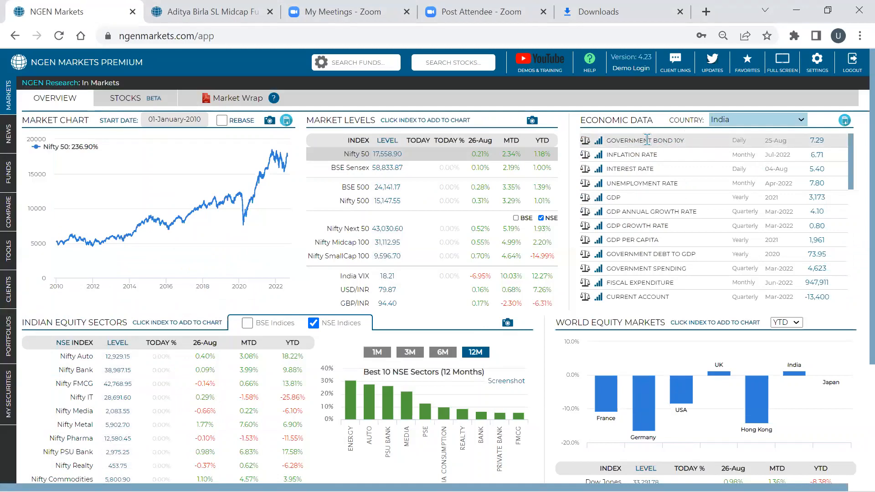
mouse_move(7, 236)
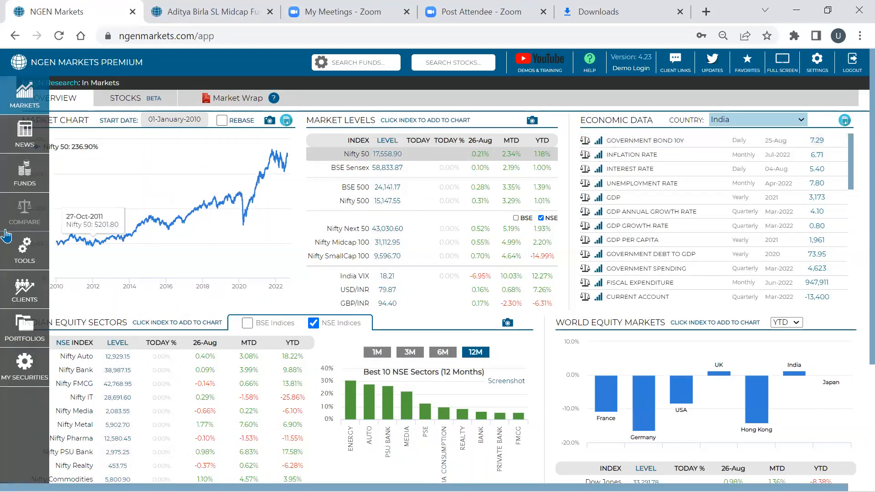
click(19, 194)
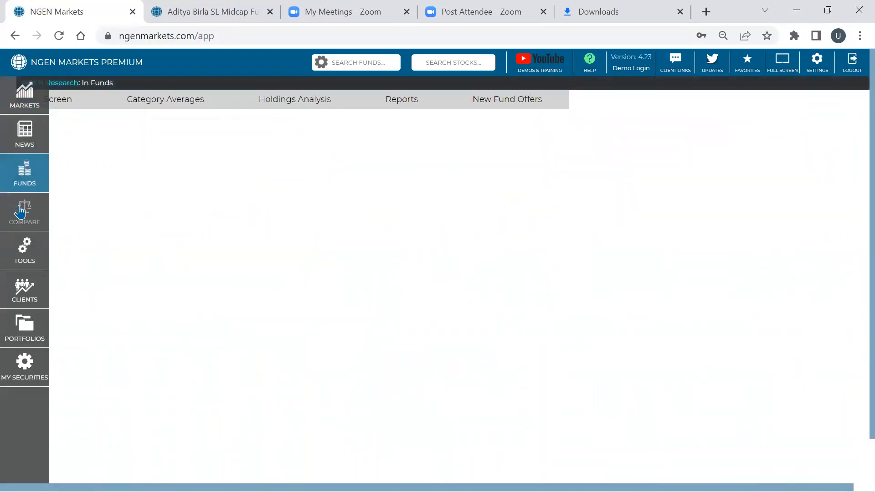
click(20, 211)
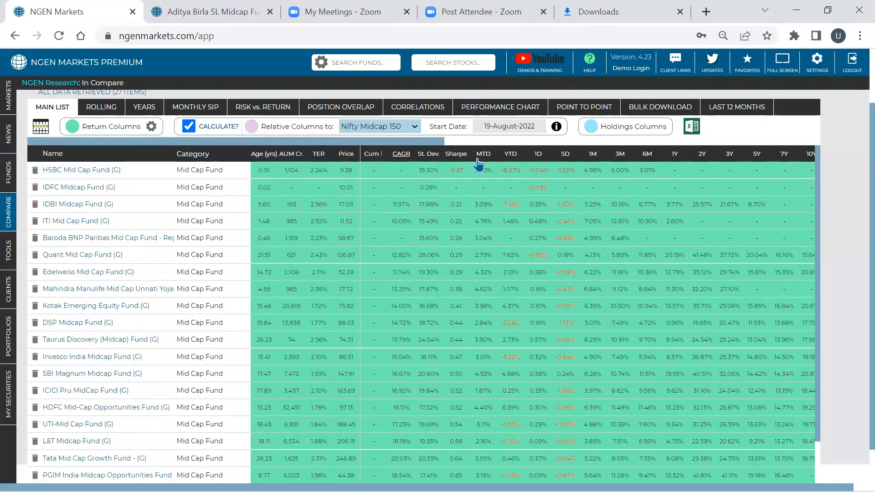
Sort the mid cap funds by descending Sharpe ratio and highlight the Sharpe value of Mirae Asset Midcap Fund
click(450, 156)
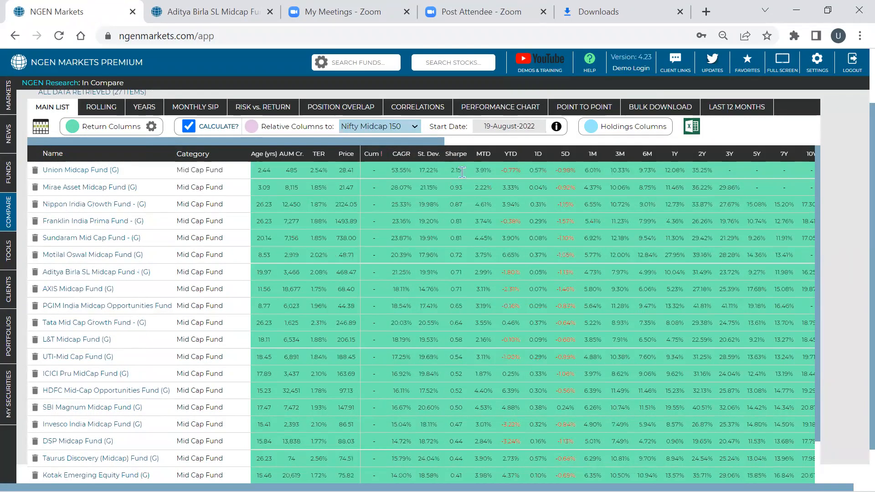
double_click(456, 190)
scroll(456, 196, up, 2)
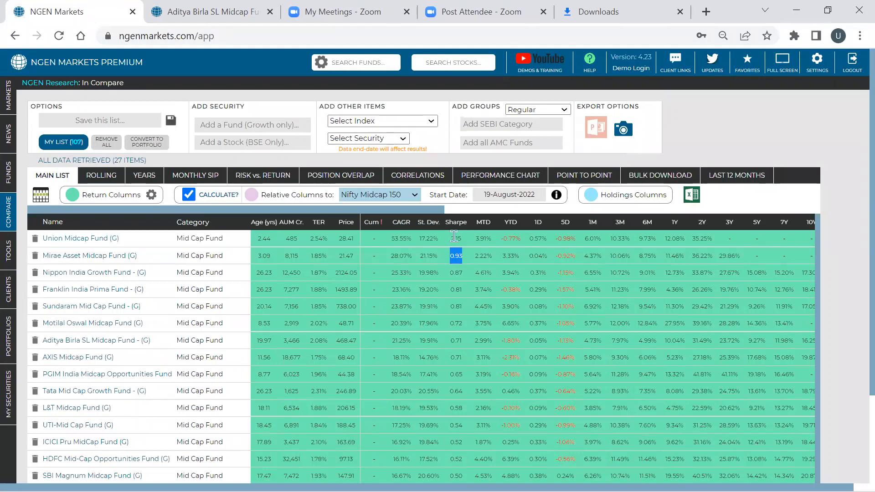
Recalculate the return columns with a custom start date of 01-August-2016
click(151, 195)
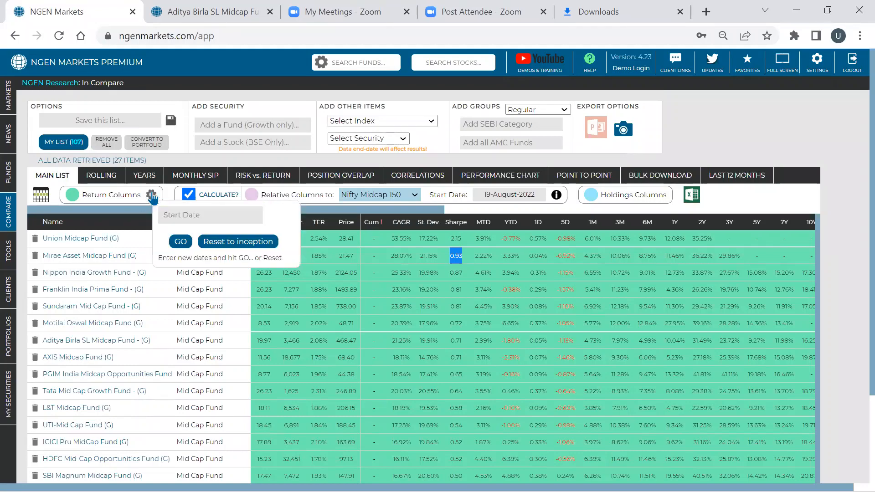
click(186, 215)
click(252, 236)
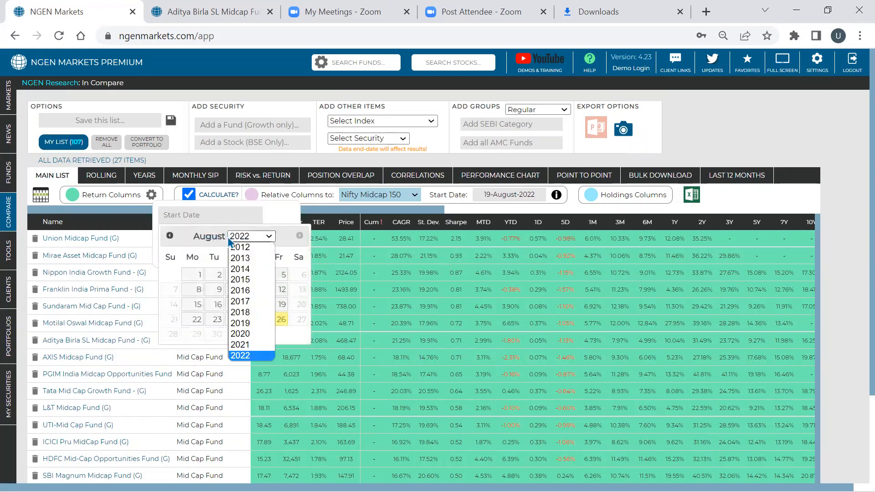
click(240, 290)
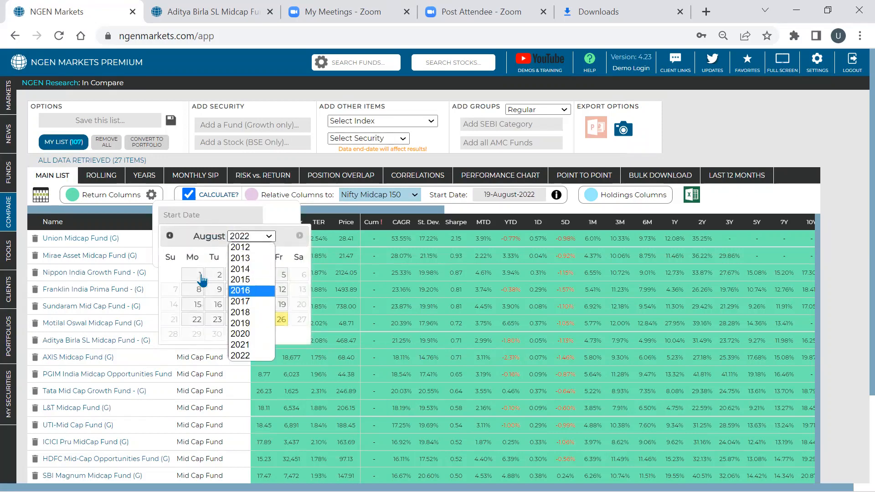
click(199, 275)
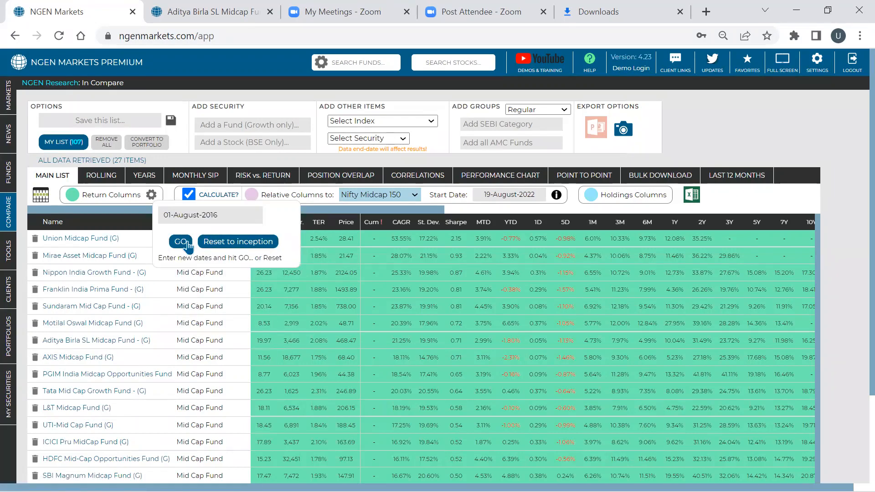
click(181, 242)
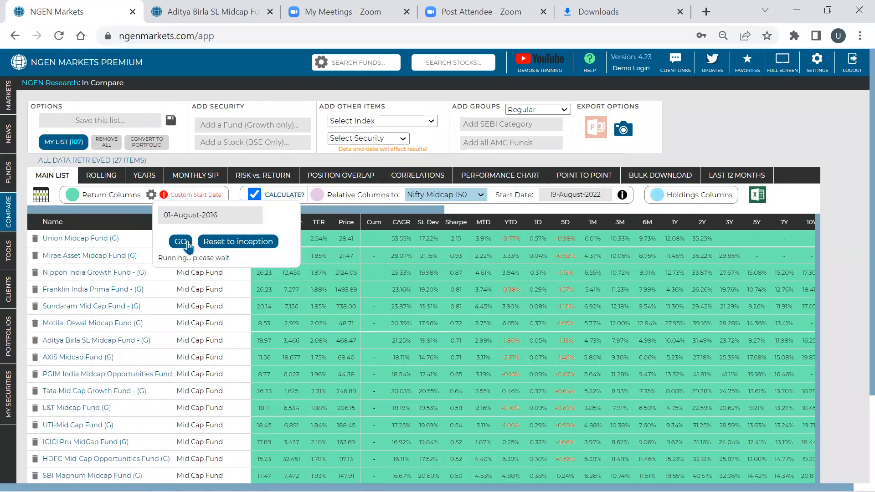
Sort the recalculated mid cap funds by ascending Sharpe ratio and review the list down to the last fund
click(456, 223)
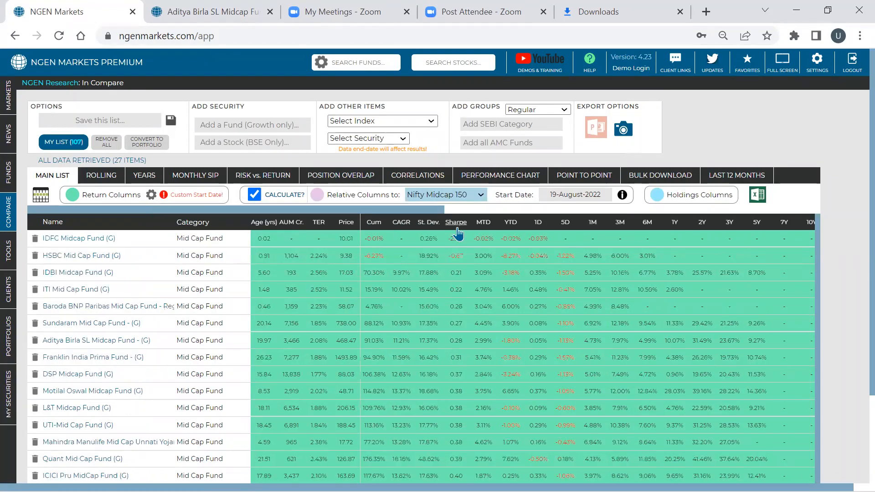
scroll(457, 282, down, 2)
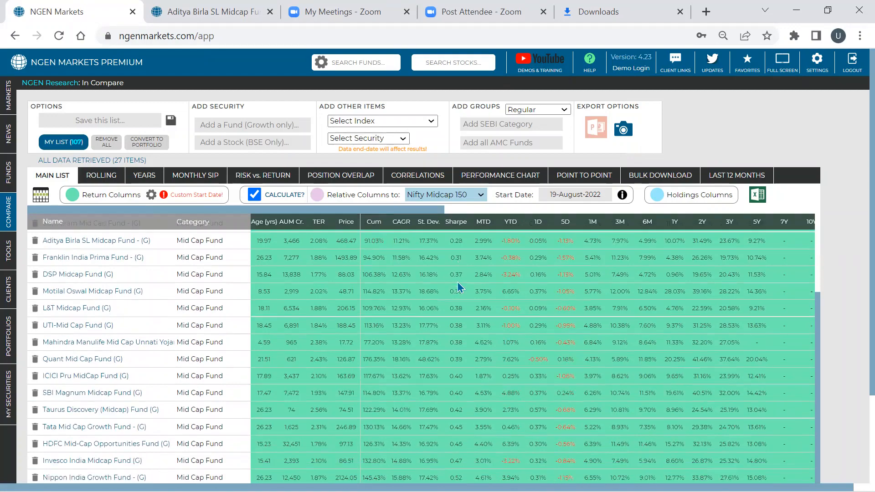
scroll(457, 282, down, 2)
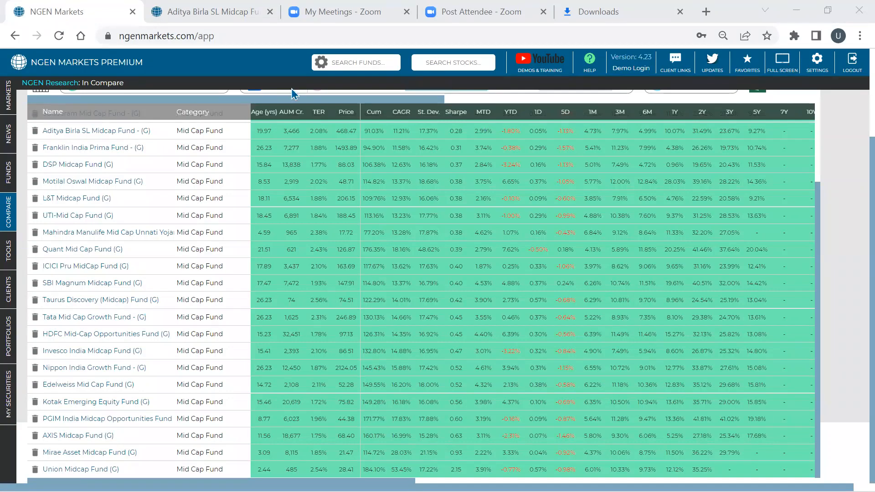
Run the monthly SIP tool for SBI Small Cap Fund with the start date set to 02-September-2014
mouse_move(18, 232)
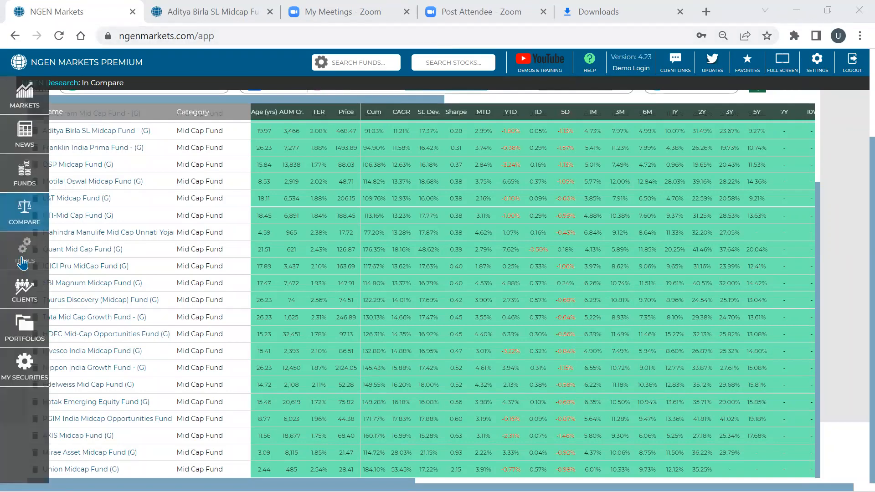
click(22, 262)
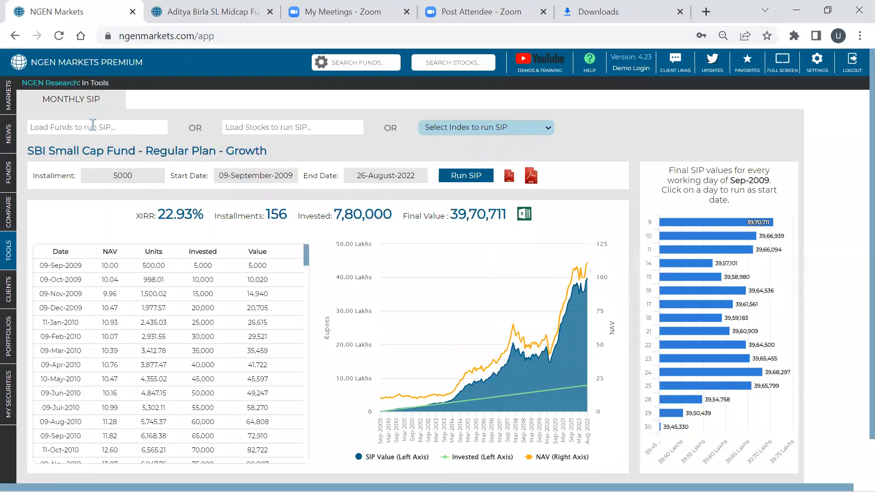
click(260, 177)
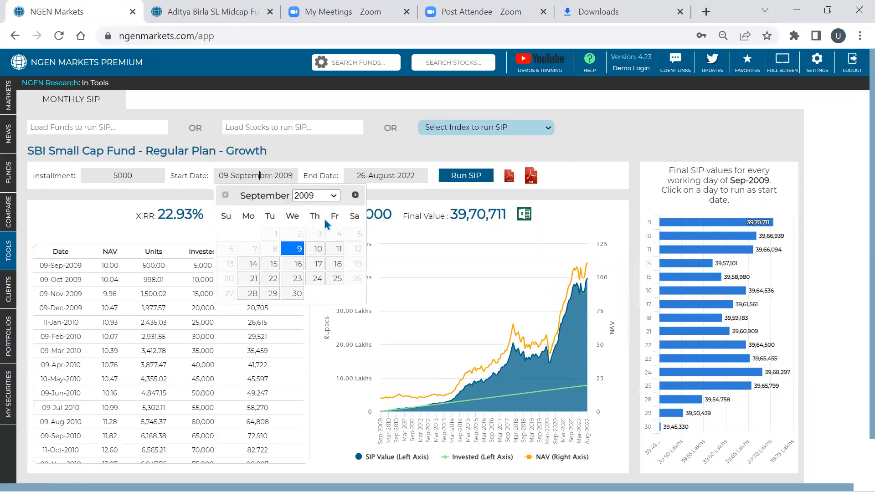
click(296, 250)
click(265, 237)
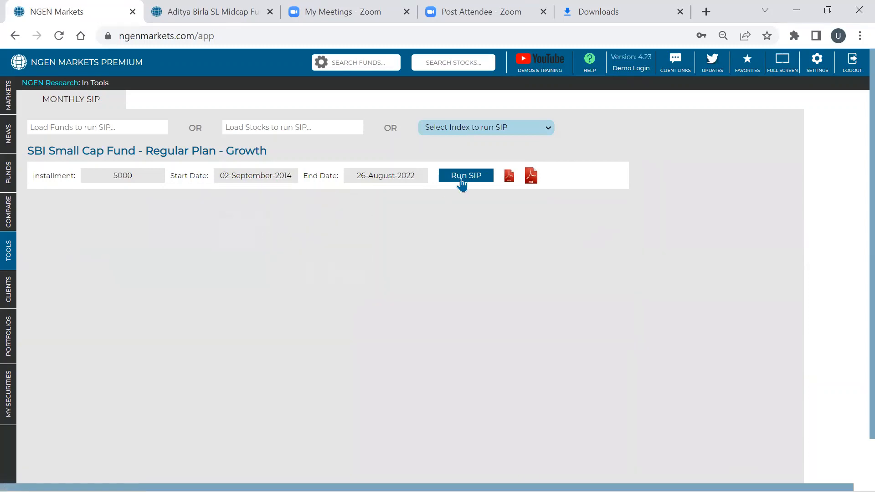
click(461, 181)
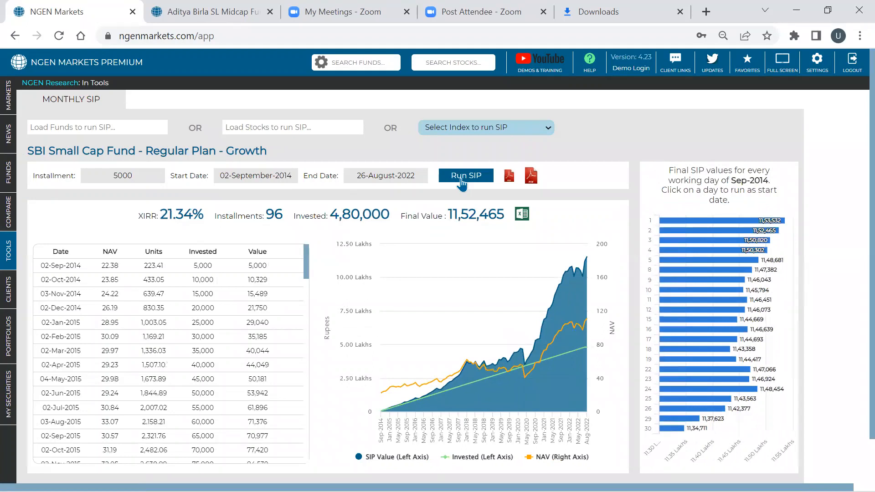
Highlight the SIP result's XIRR and its number of installments to examine them
triple_click(167, 214)
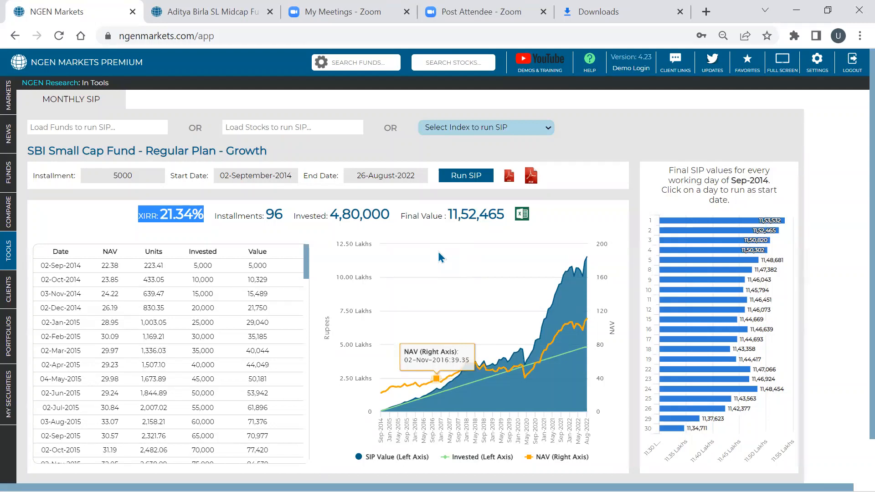
double_click(274, 214)
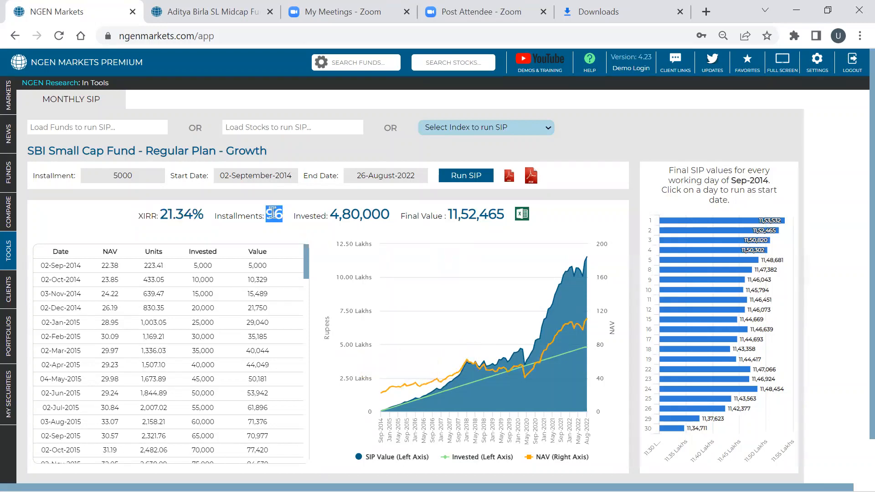
key(alt+Tab)
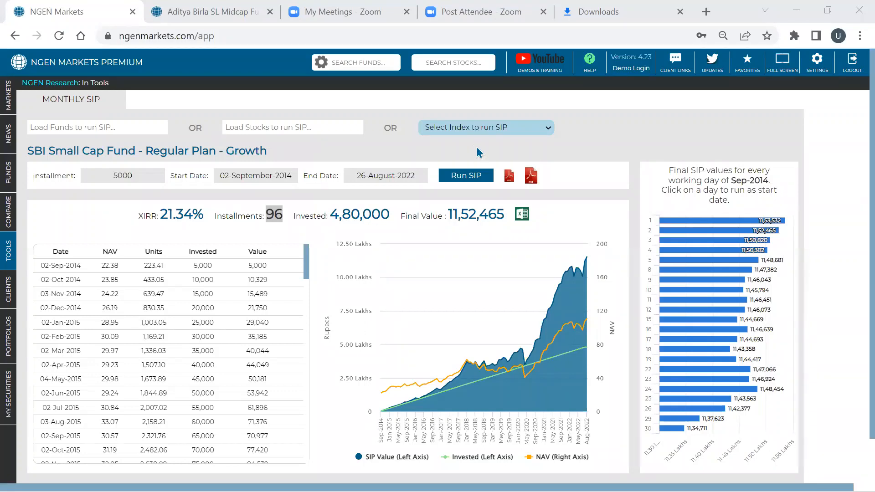
mouse_move(11, 209)
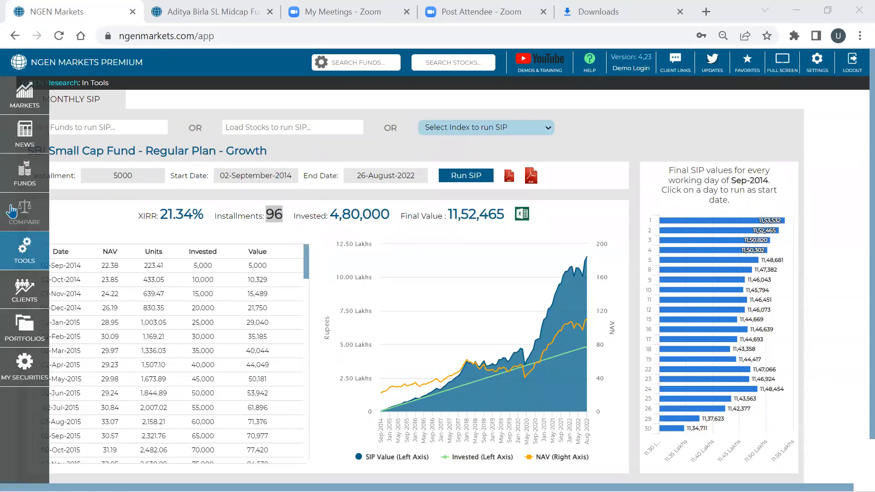
Return to the mid cap comparison and choose 03-August-2016 as the custom start date of the return columns, closing the settings without applying it
click(11, 210)
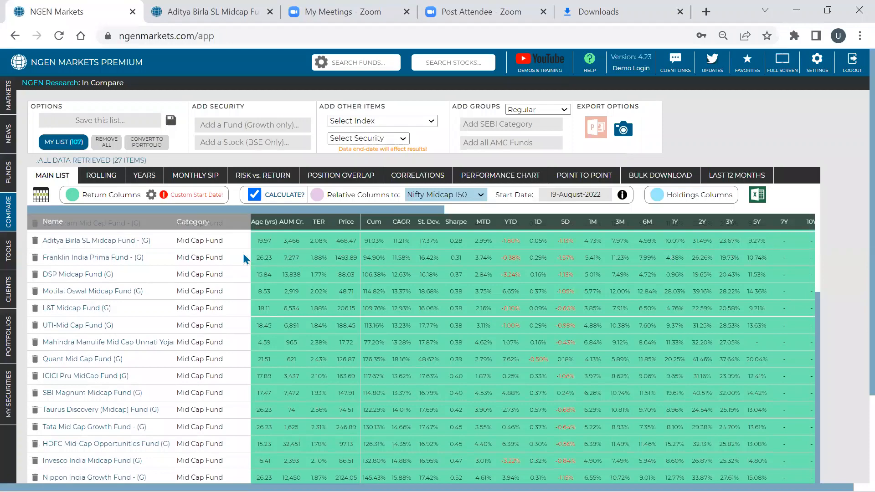
scroll(246, 259, up, 3)
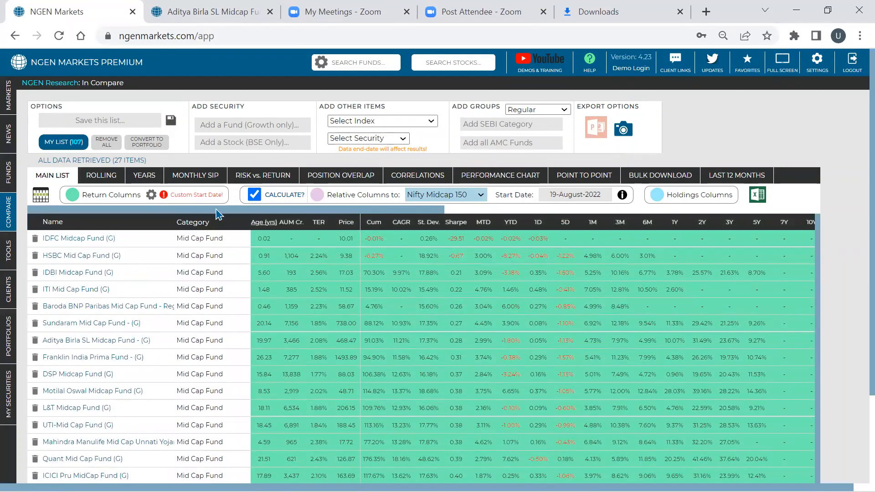
click(151, 195)
click(261, 222)
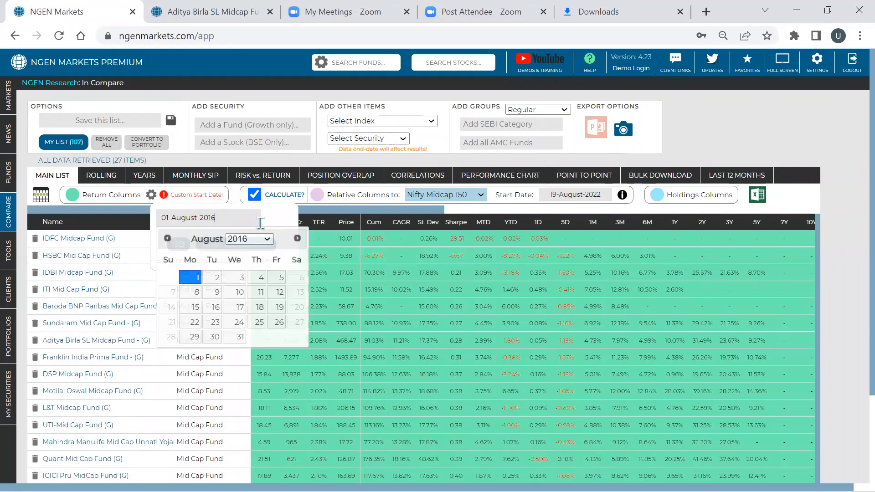
click(234, 281)
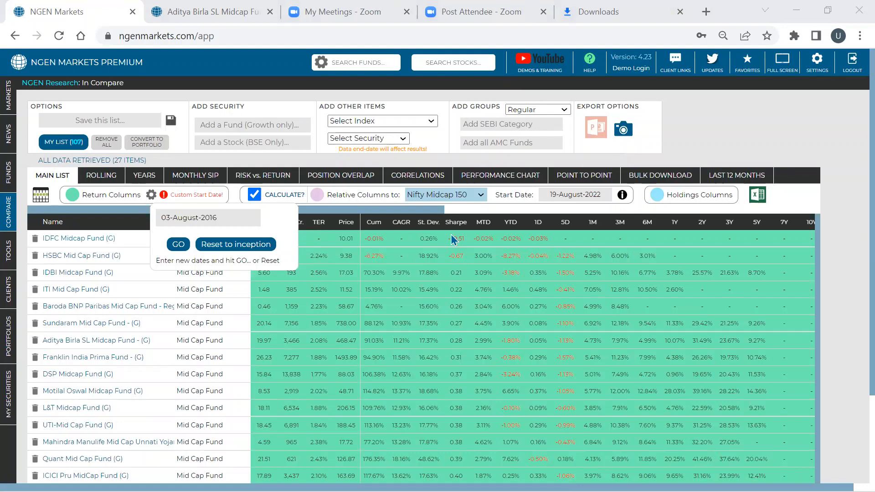
click(843, 214)
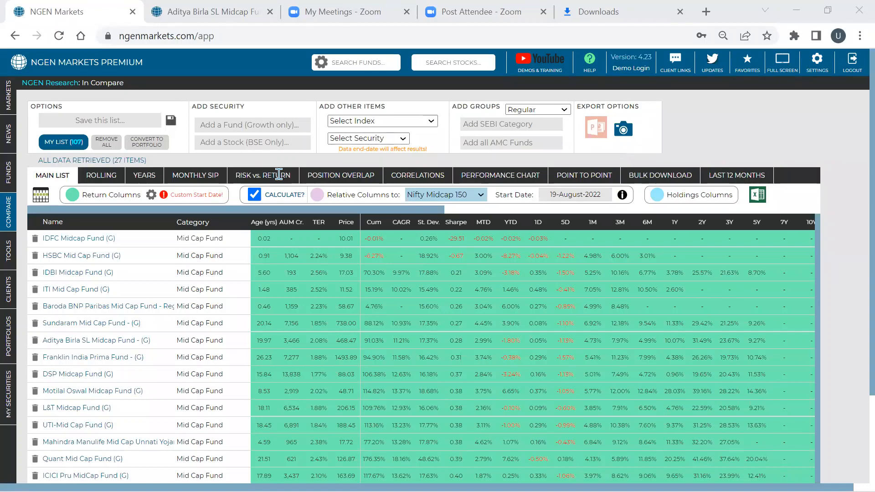
Open the position overlap matrix for the mid cap funds and examine the pairwise overlaps
click(344, 179)
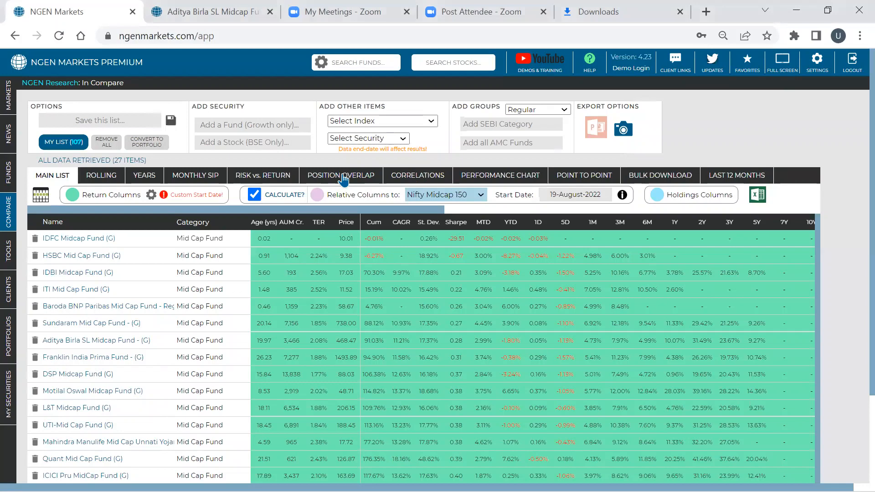
click(343, 179)
scroll(492, 319, down, 3)
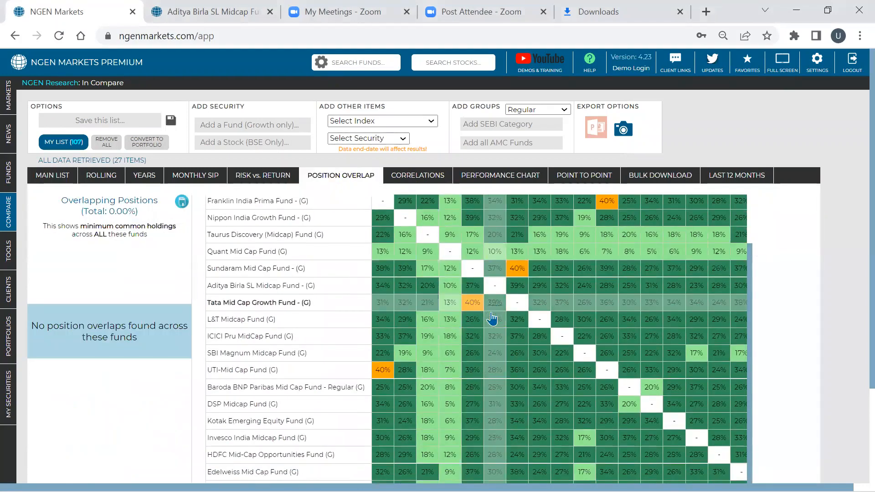
scroll(493, 319, up, 3)
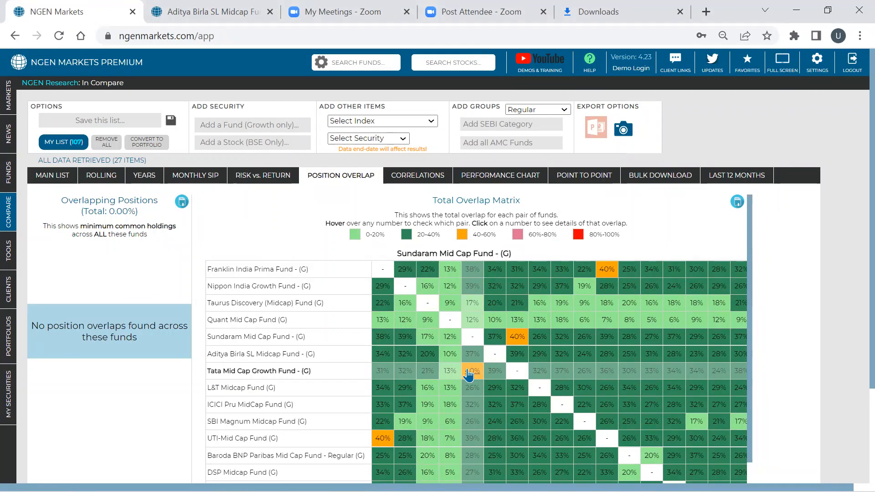
Review the shared holdings in the overlap details of Tata Mid Cap Growth Fund and Sundaram Mid Cap Fund and close them
click(468, 372)
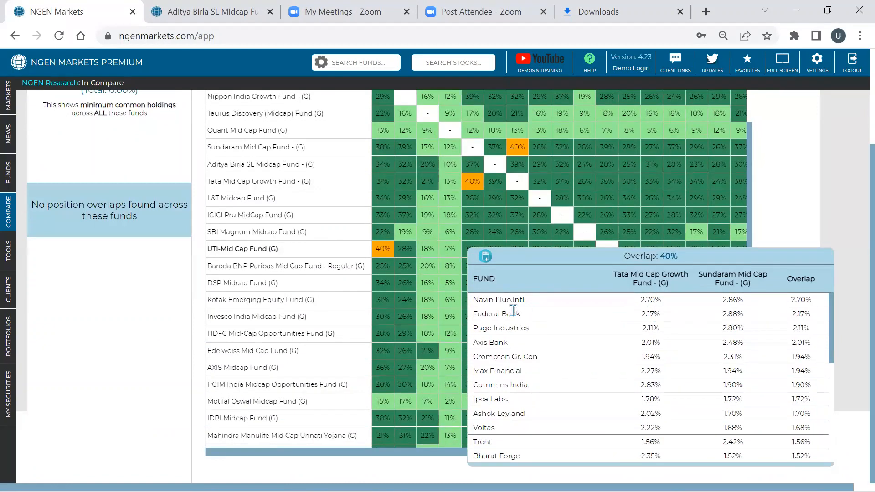
scroll(585, 313, down, 5)
scroll(584, 313, up, 5)
scroll(791, 182, up, 3)
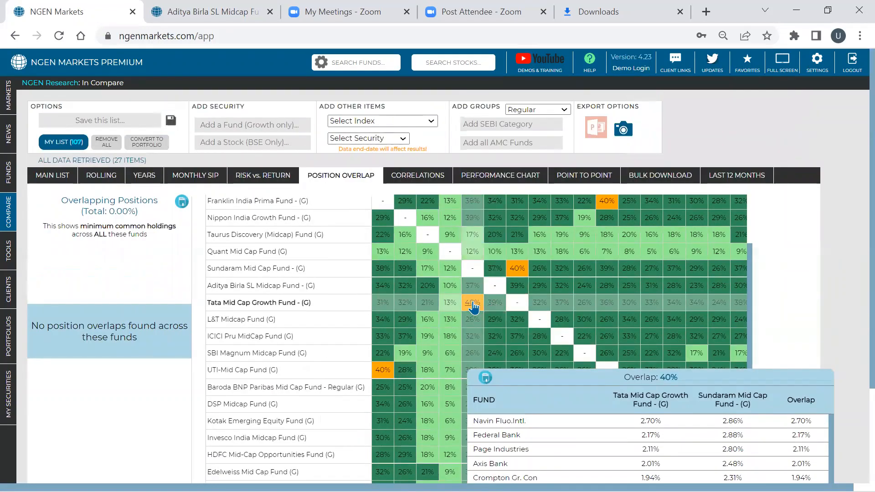
scroll(474, 307, up, 2)
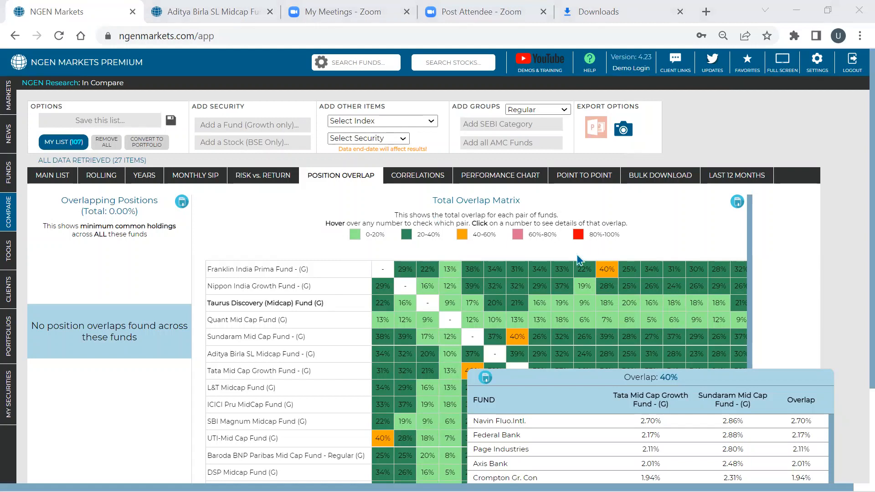
click(817, 295)
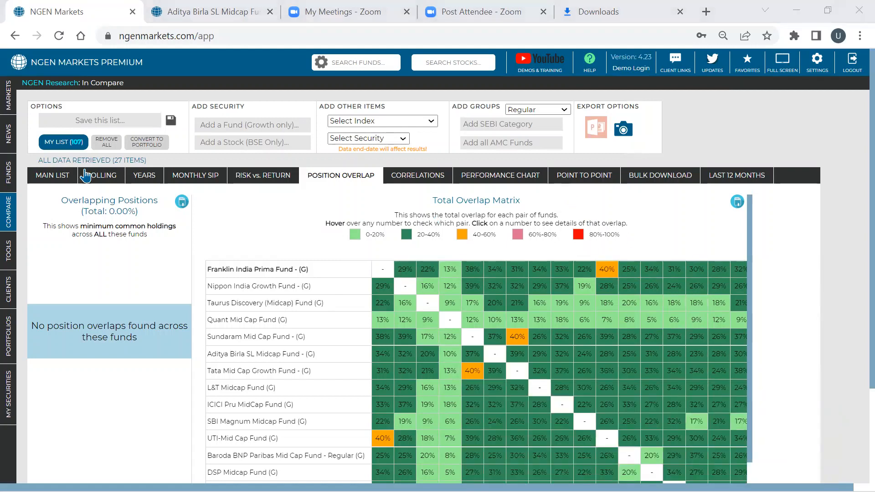
Turn off the relative-column calculation in the main list and remove IDFC Midcap Fund and HSBC Mid Cap Fund from the comparison
click(52, 177)
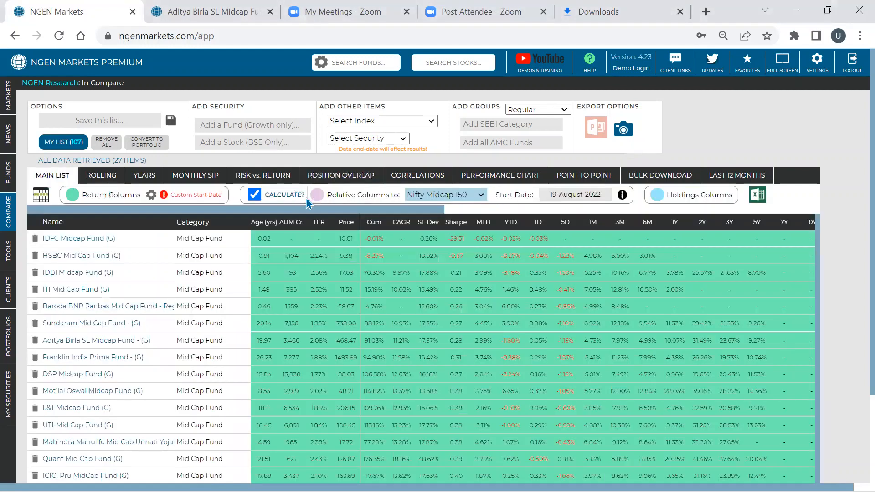
click(254, 195)
drag(273, 210, 553, 238)
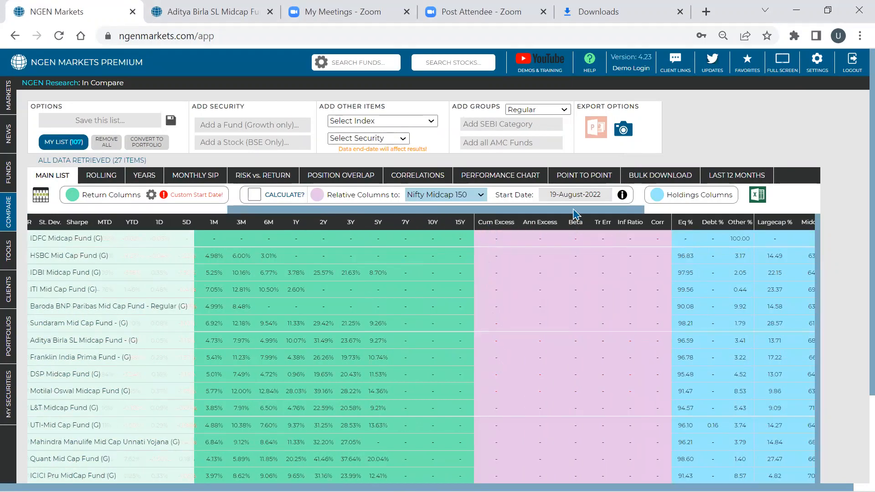
drag(575, 210, 375, 217)
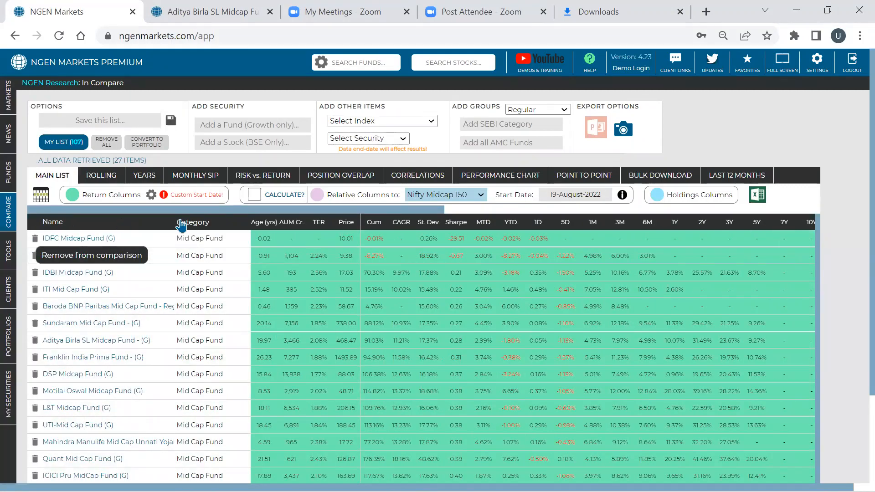
click(35, 238)
click(35, 238)
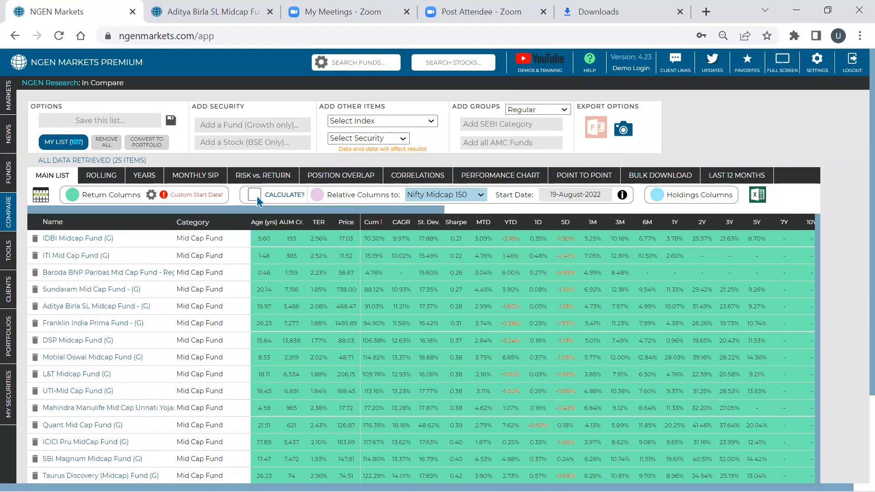
Calculate the relative columns against Nifty Midcap 150 and review the excess return, beta and information ratio columns
click(462, 201)
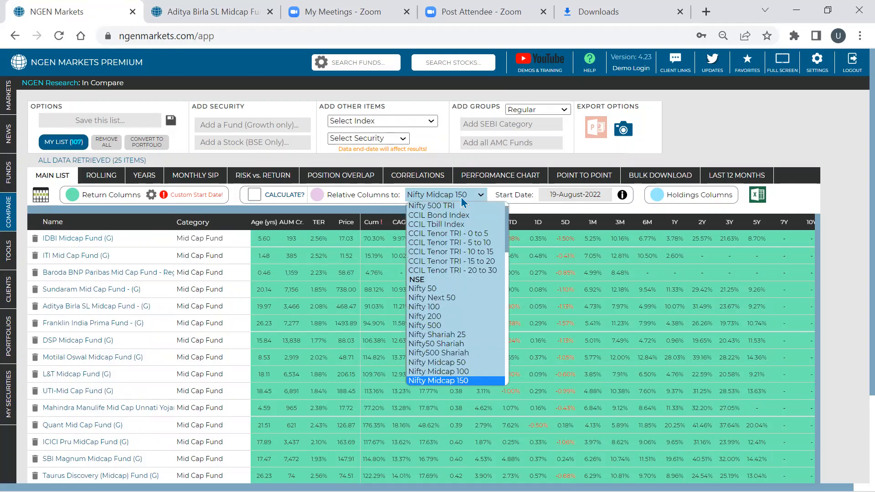
click(463, 201)
click(255, 195)
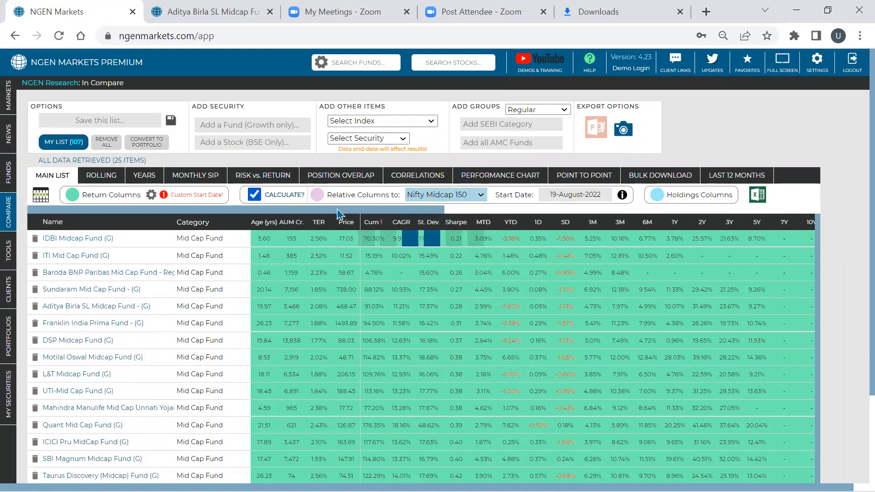
drag(339, 210, 554, 211)
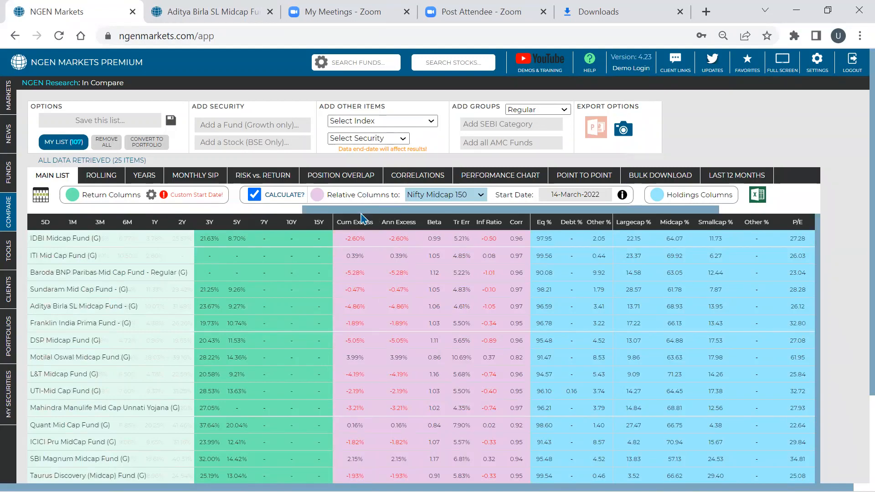
drag(367, 213, 339, 213)
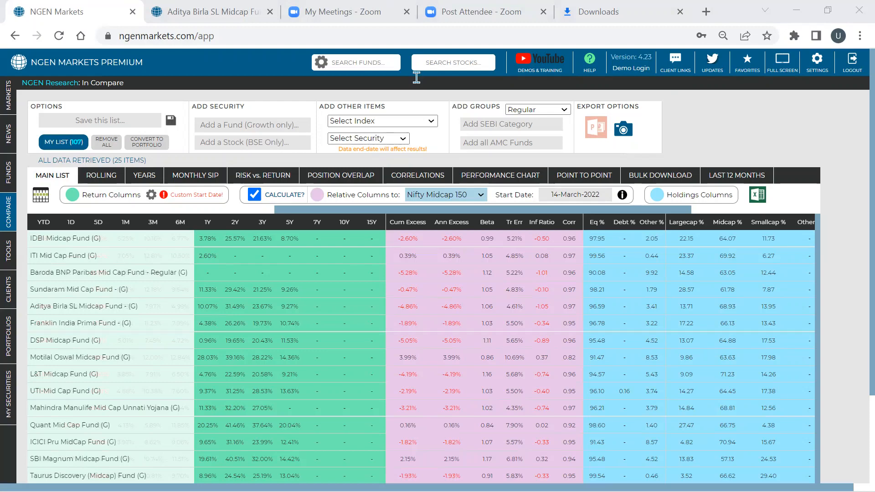
Open the fund screen and check the available options for how many top funds to show
click(20, 171)
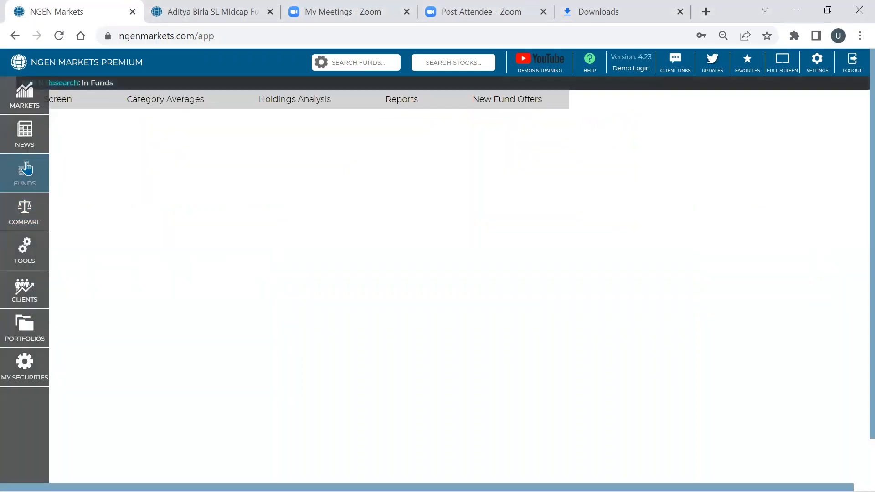
click(74, 101)
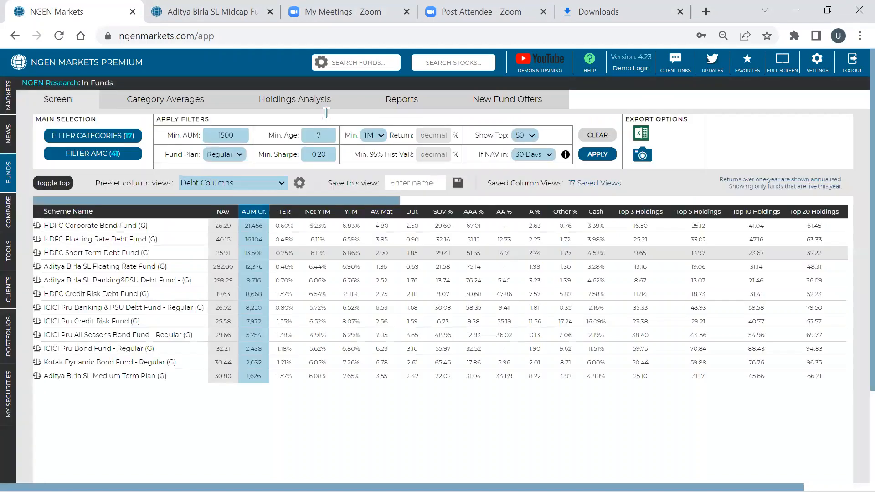
click(530, 136)
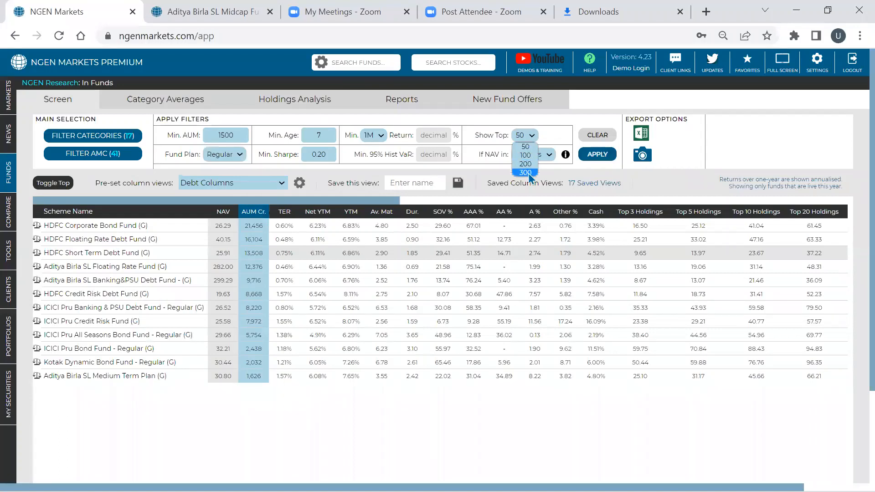
click(168, 131)
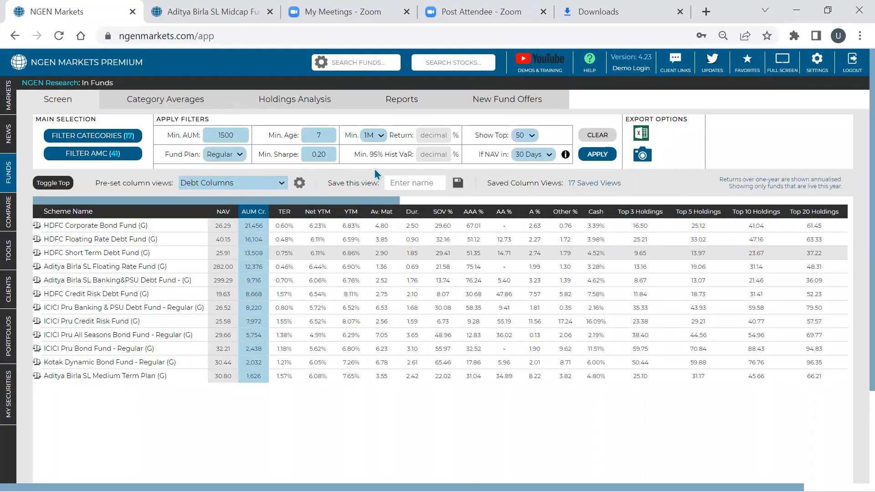
Filter the screened funds to all Equity categories, clearing the Debt categories
click(109, 137)
click(98, 173)
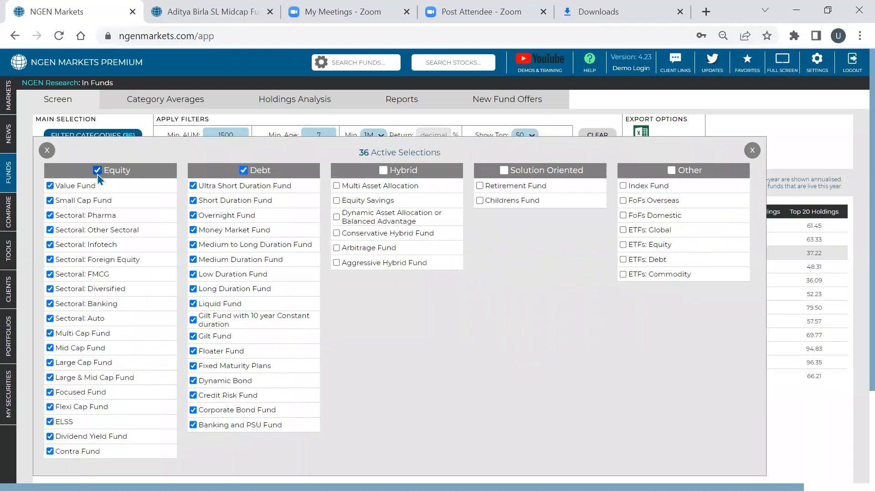
click(244, 172)
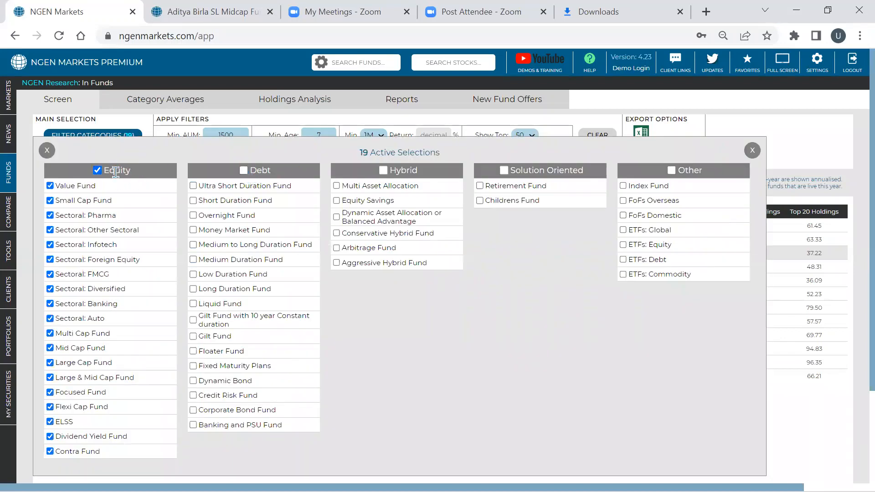
click(752, 150)
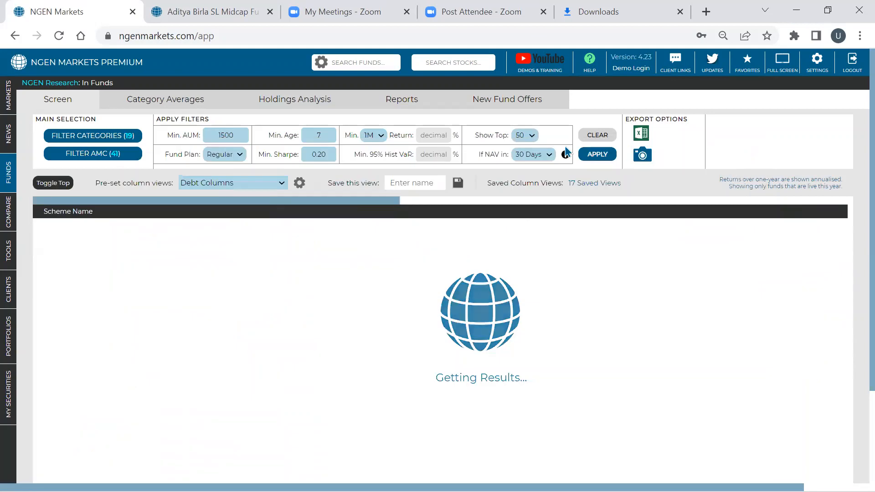
Set the minimum 95% historical VaR filter to -28% and apply it to the equity funds
click(442, 151)
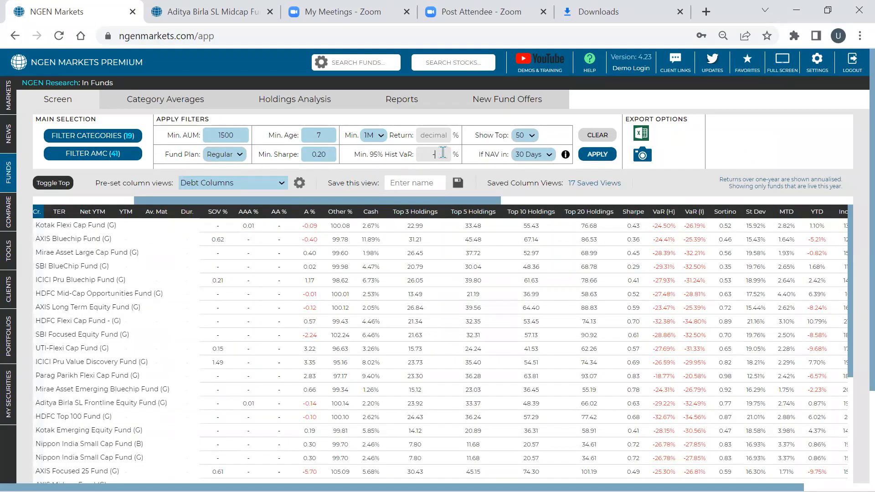
text(-28)
click(588, 154)
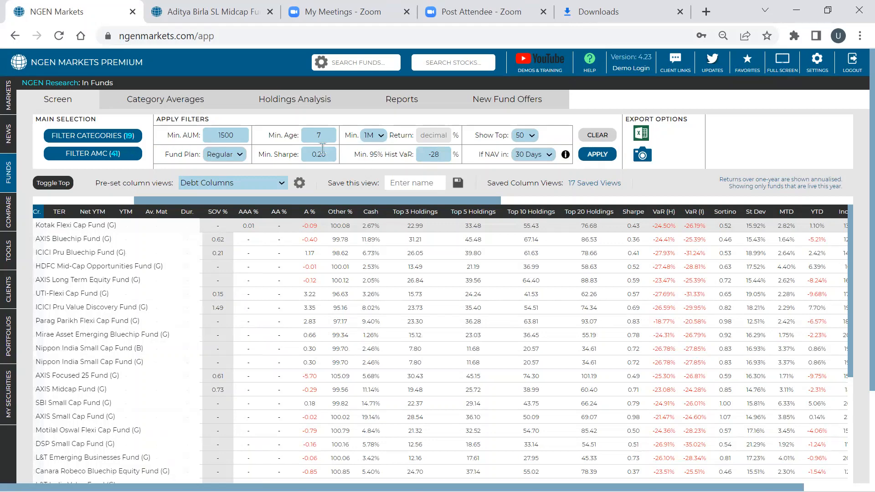
Set the minimum AUM filter to 0, apply it and review the screened funds and their AUM
mouse_move(17, 209)
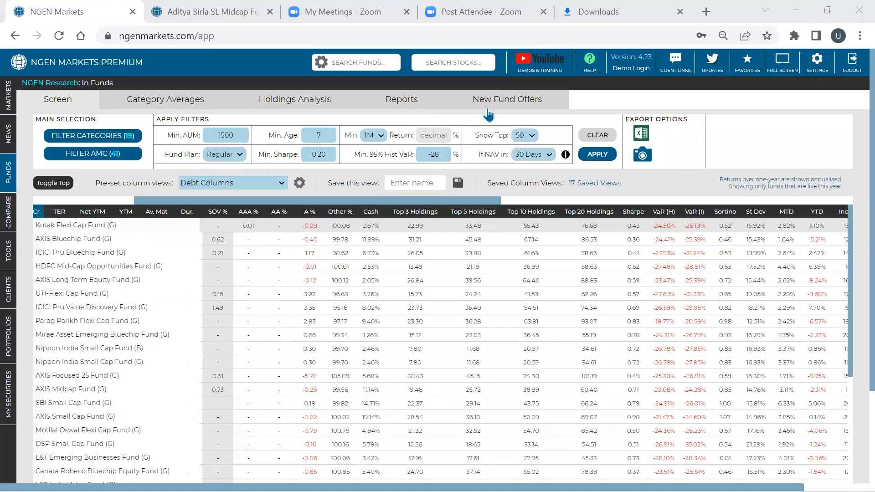
drag(467, 200, 253, 215)
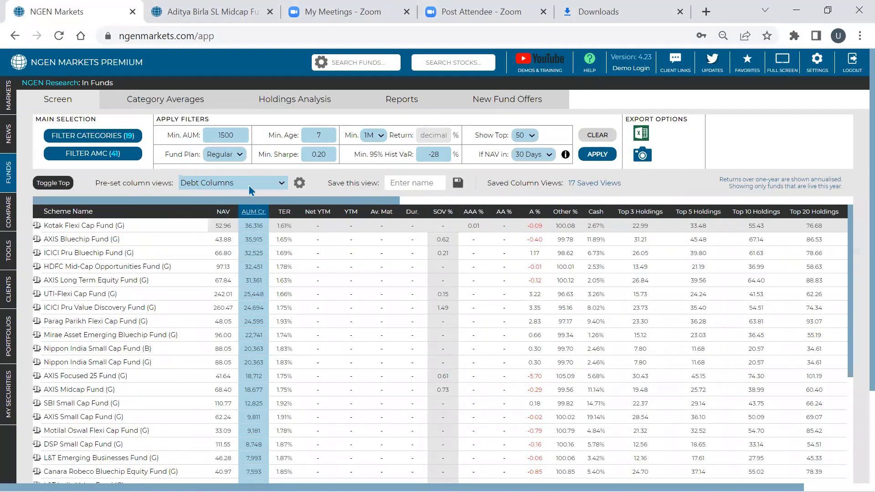
click(194, 134)
text(0)
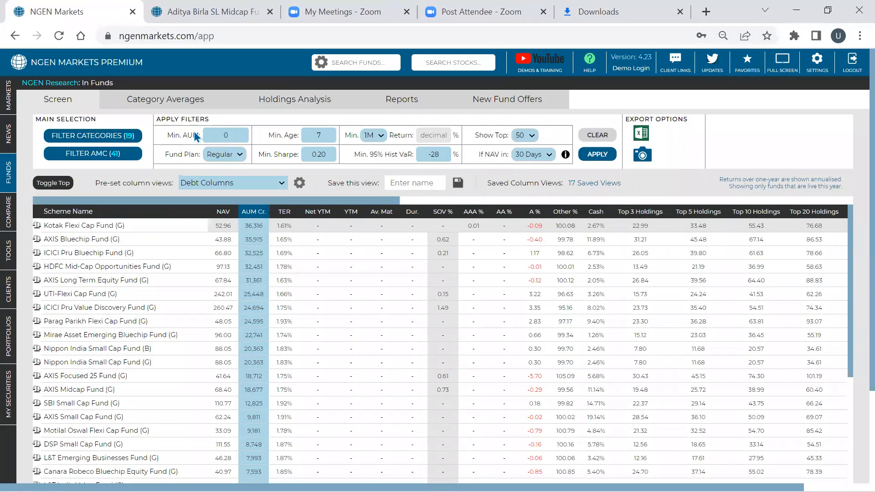
click(597, 154)
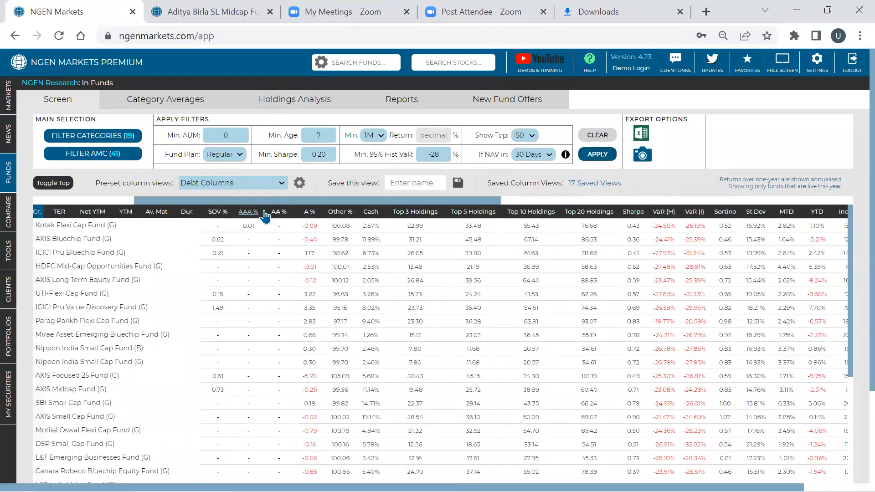
scroll(264, 208, right, 5)
scroll(264, 207, left, 5)
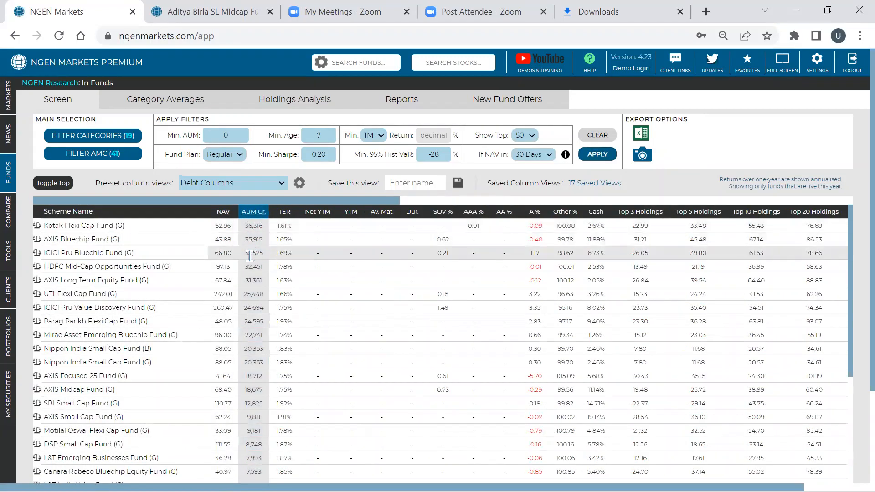
scroll(250, 308, down, 8)
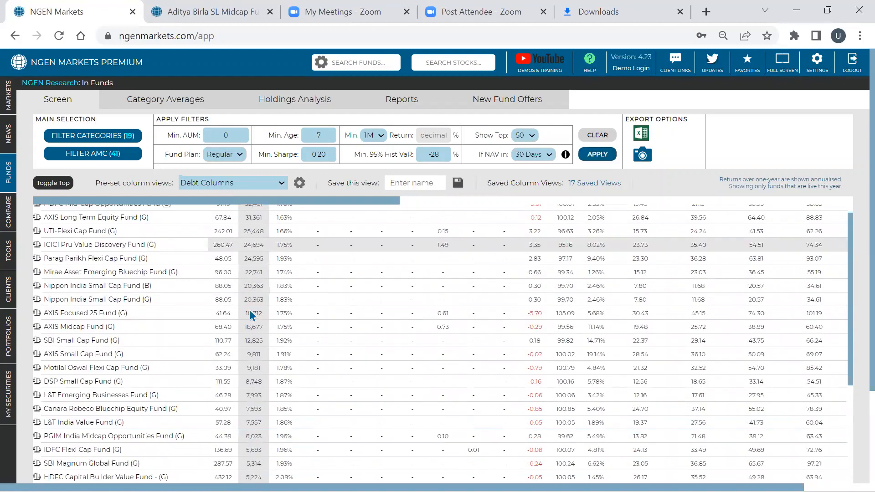
Apply a minimum AUM filter of 1500 crores to the screened equity funds and sort them by AUM in ascending order
scroll(250, 308, down, 2)
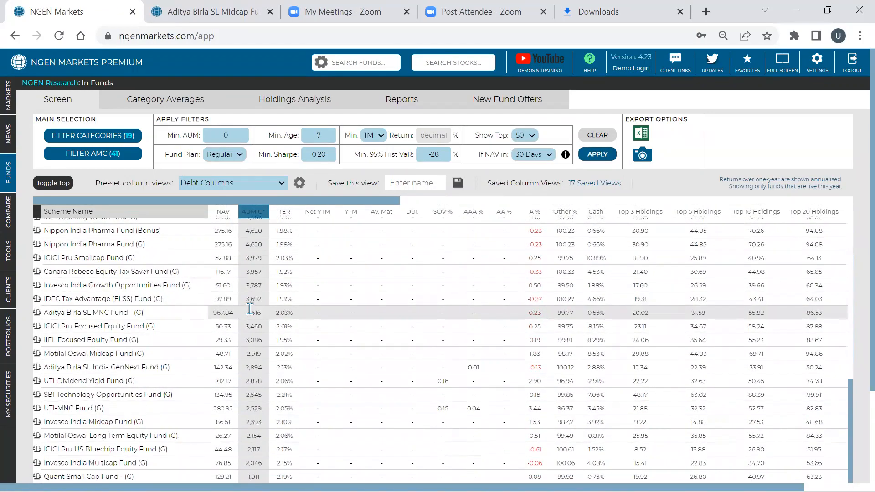
scroll(250, 309, up, 10)
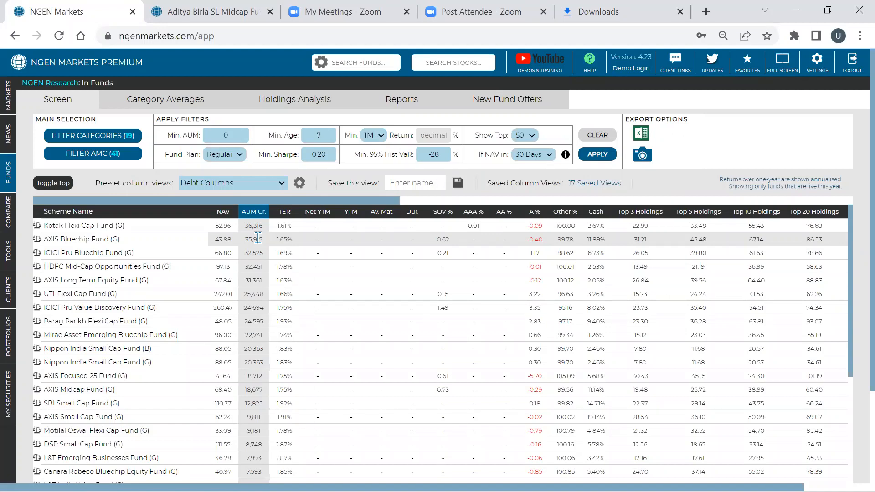
key(BackSpace)
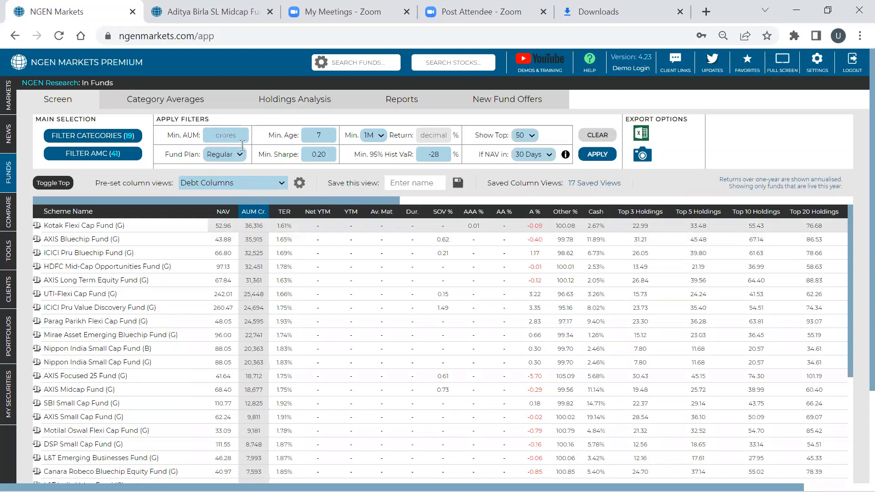
text(1500)
click(597, 155)
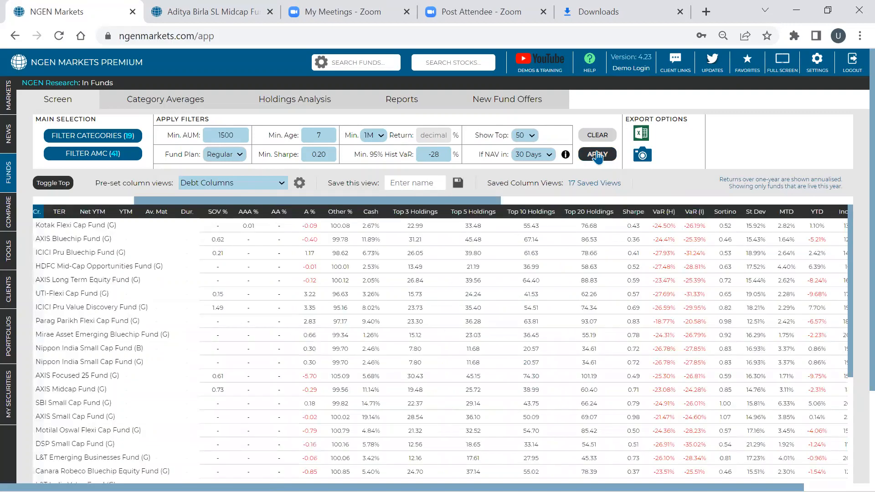
drag(375, 208, 222, 221)
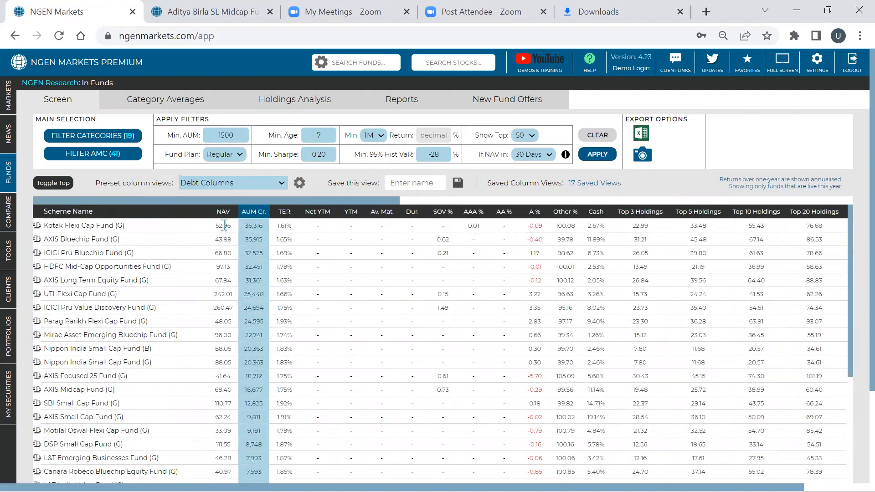
click(249, 210)
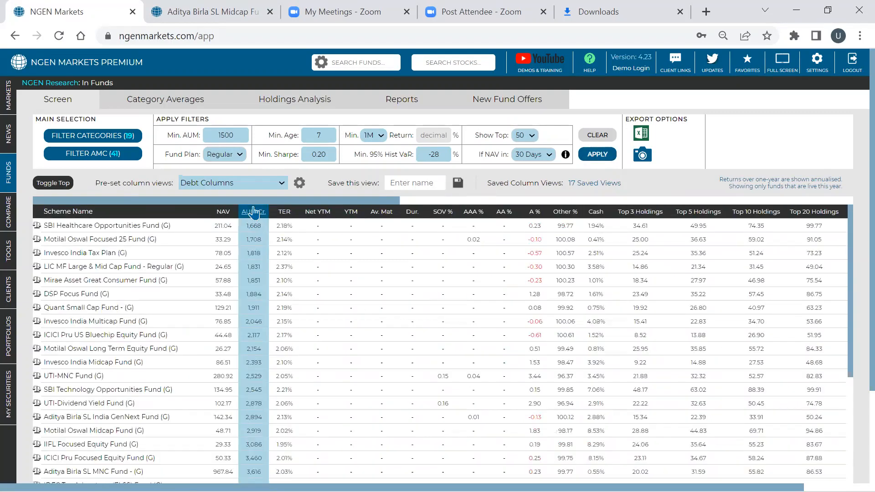